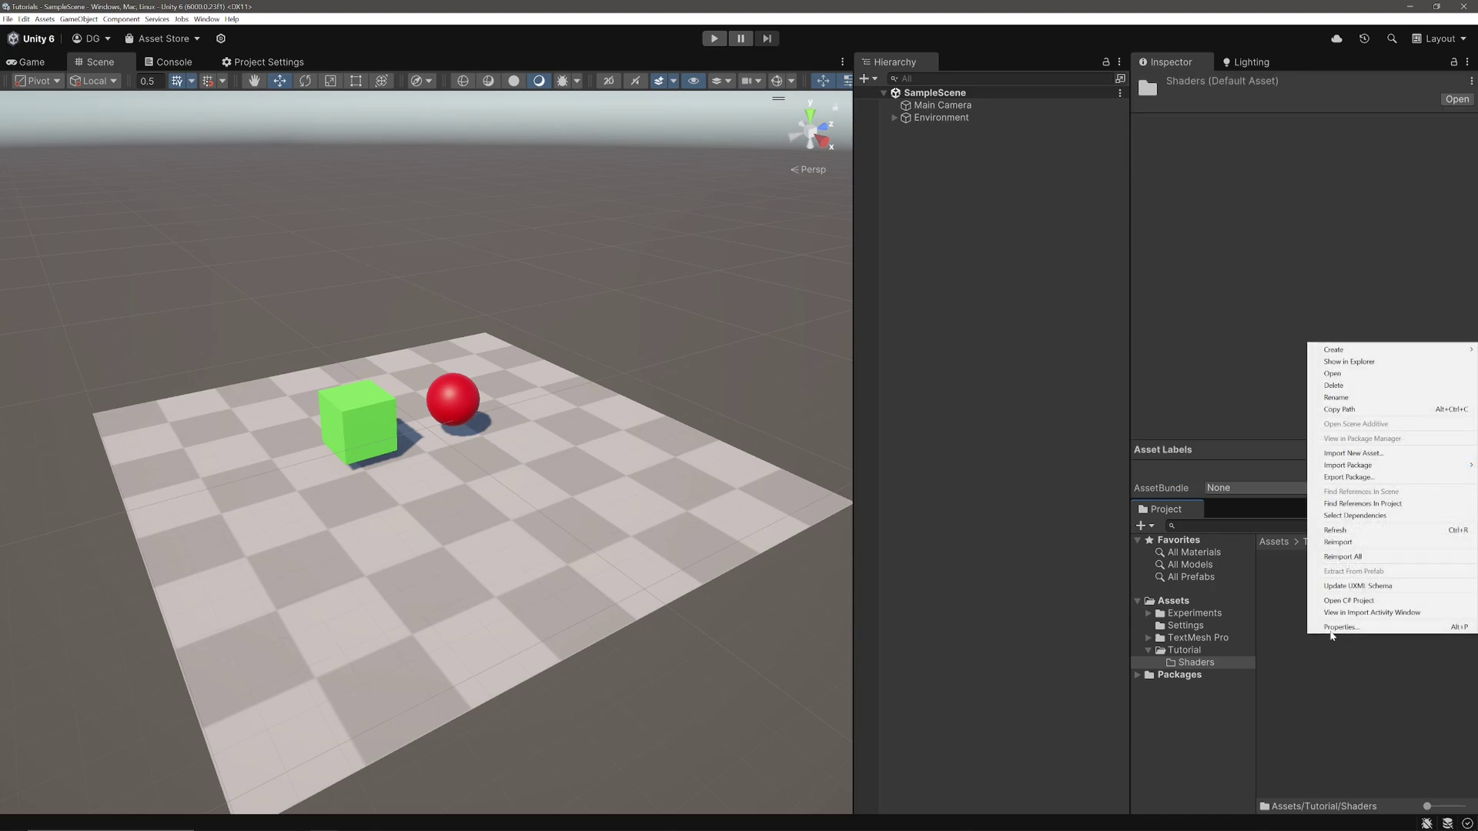
Step: Create a URP Fullscreen Shader Graph named FullScreenOutline
mouse_move(1340, 349)
mouse_move(1293, 496)
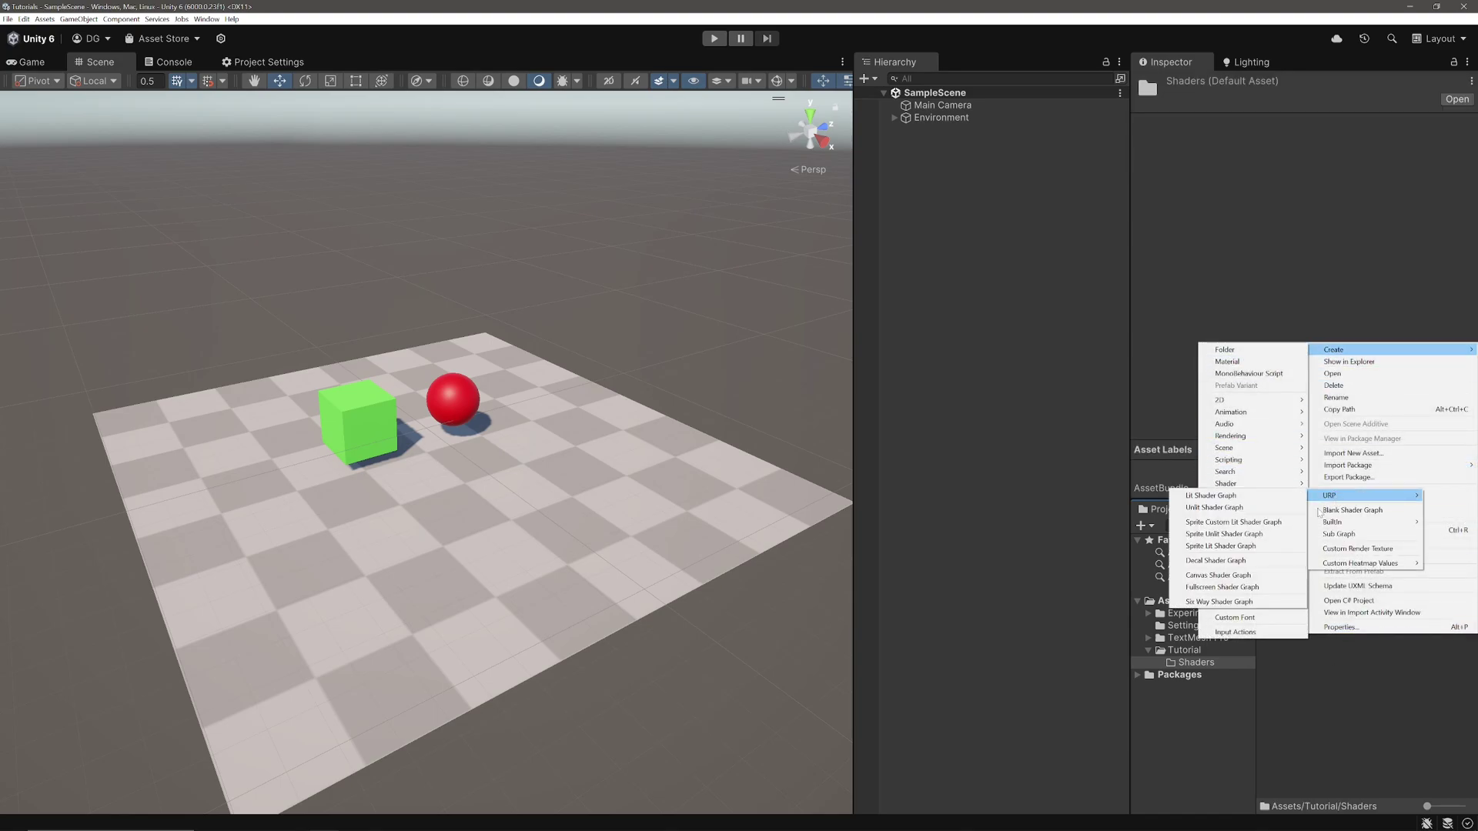
click(1249, 597)
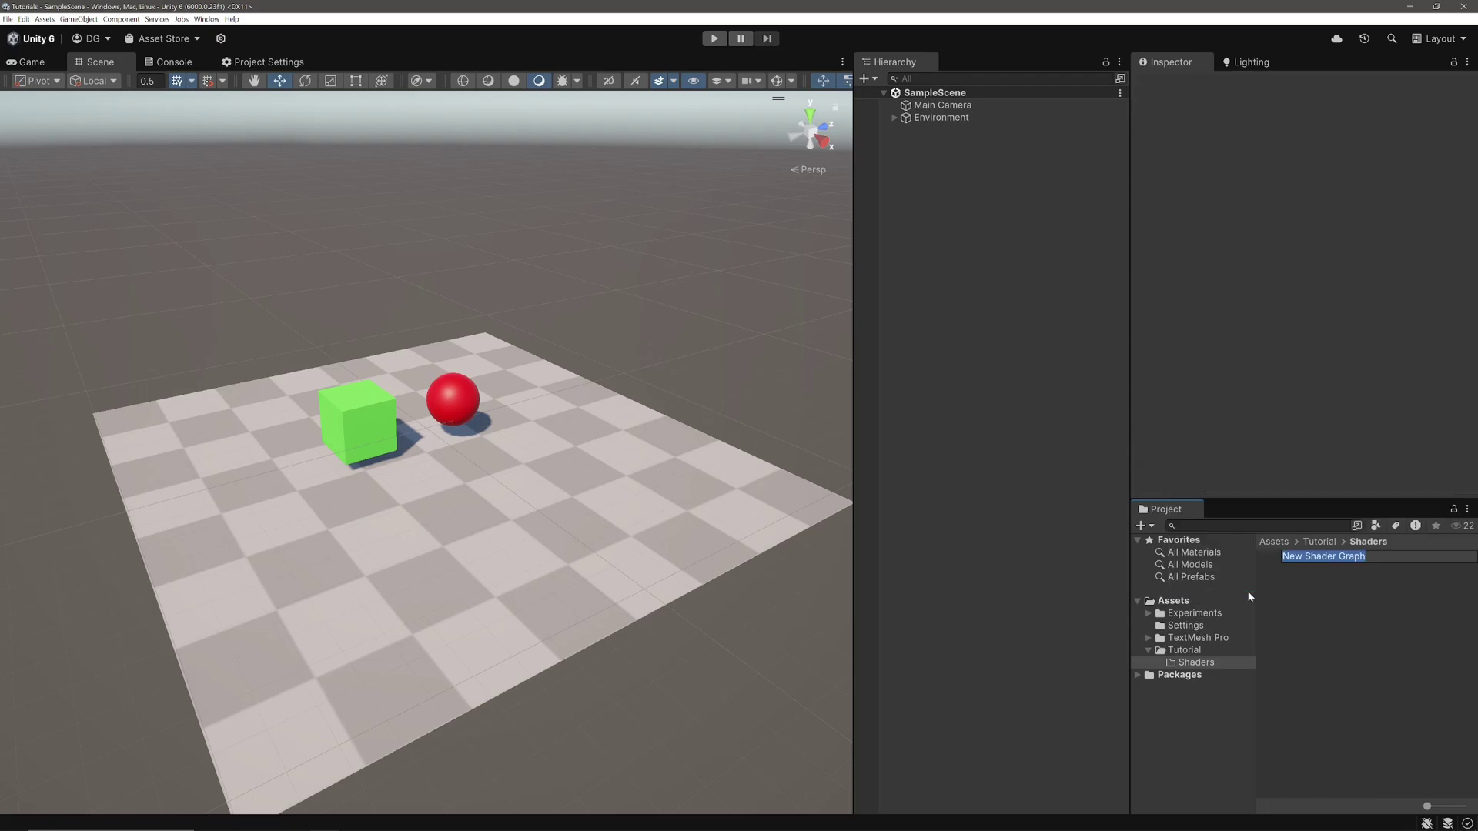
text(FullScreenOutline)
key(Return)
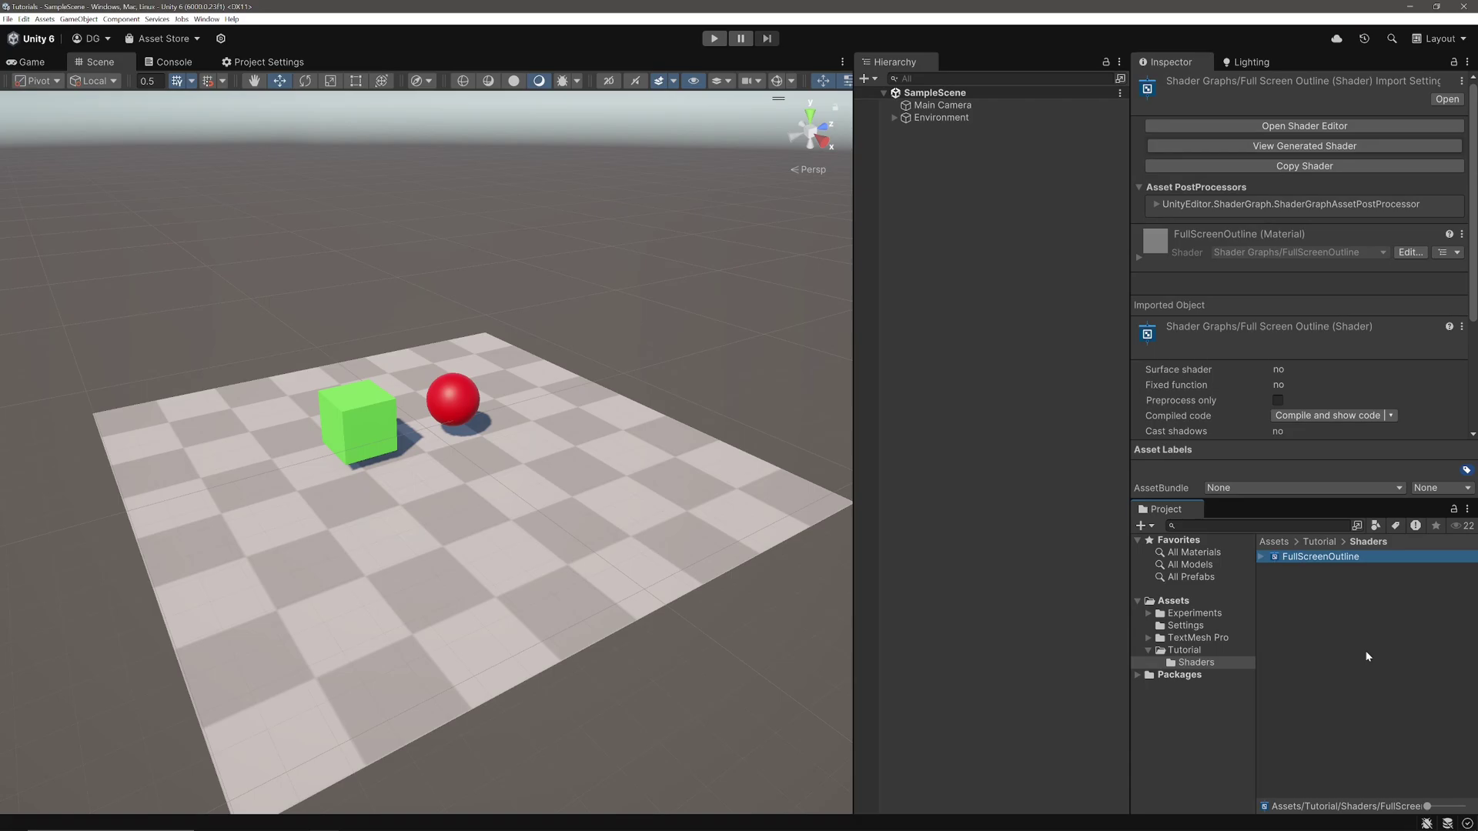
Step: Create a material named OutlineMat from the FullScreenOutline shader
right_click(1355, 556)
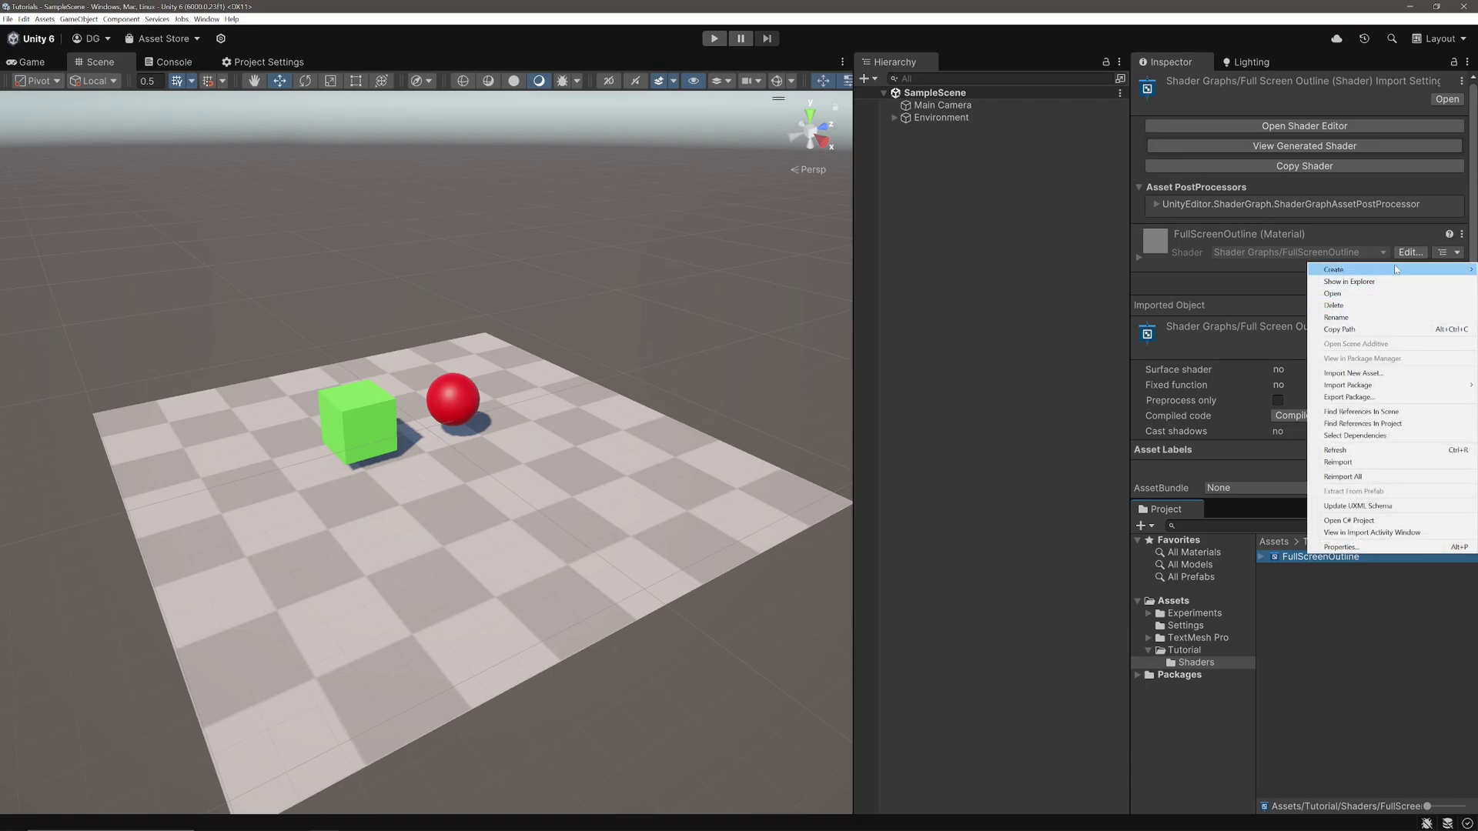
mouse_move(1344, 269)
click(1227, 281)
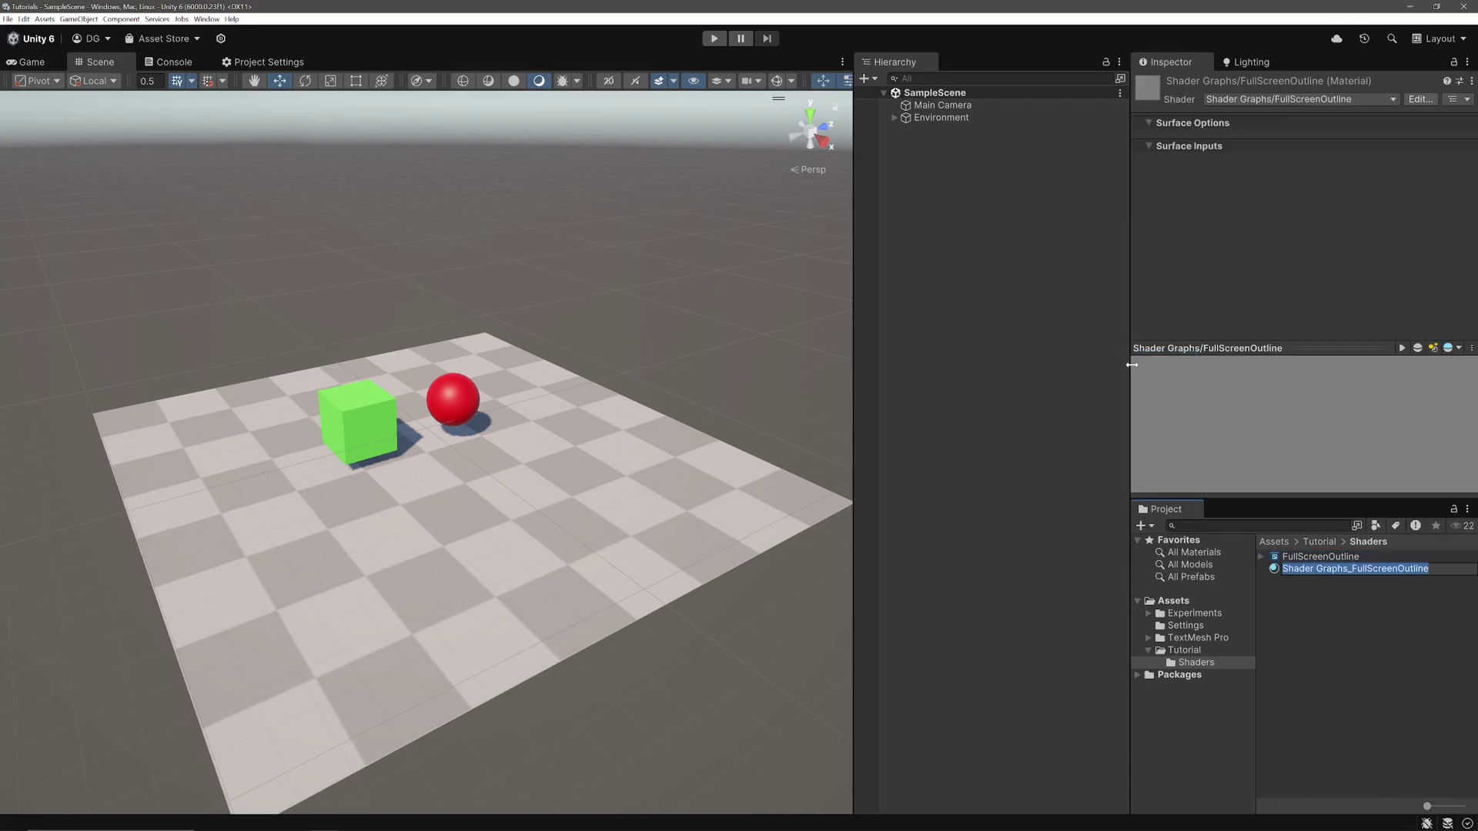
text(OutlineMat)
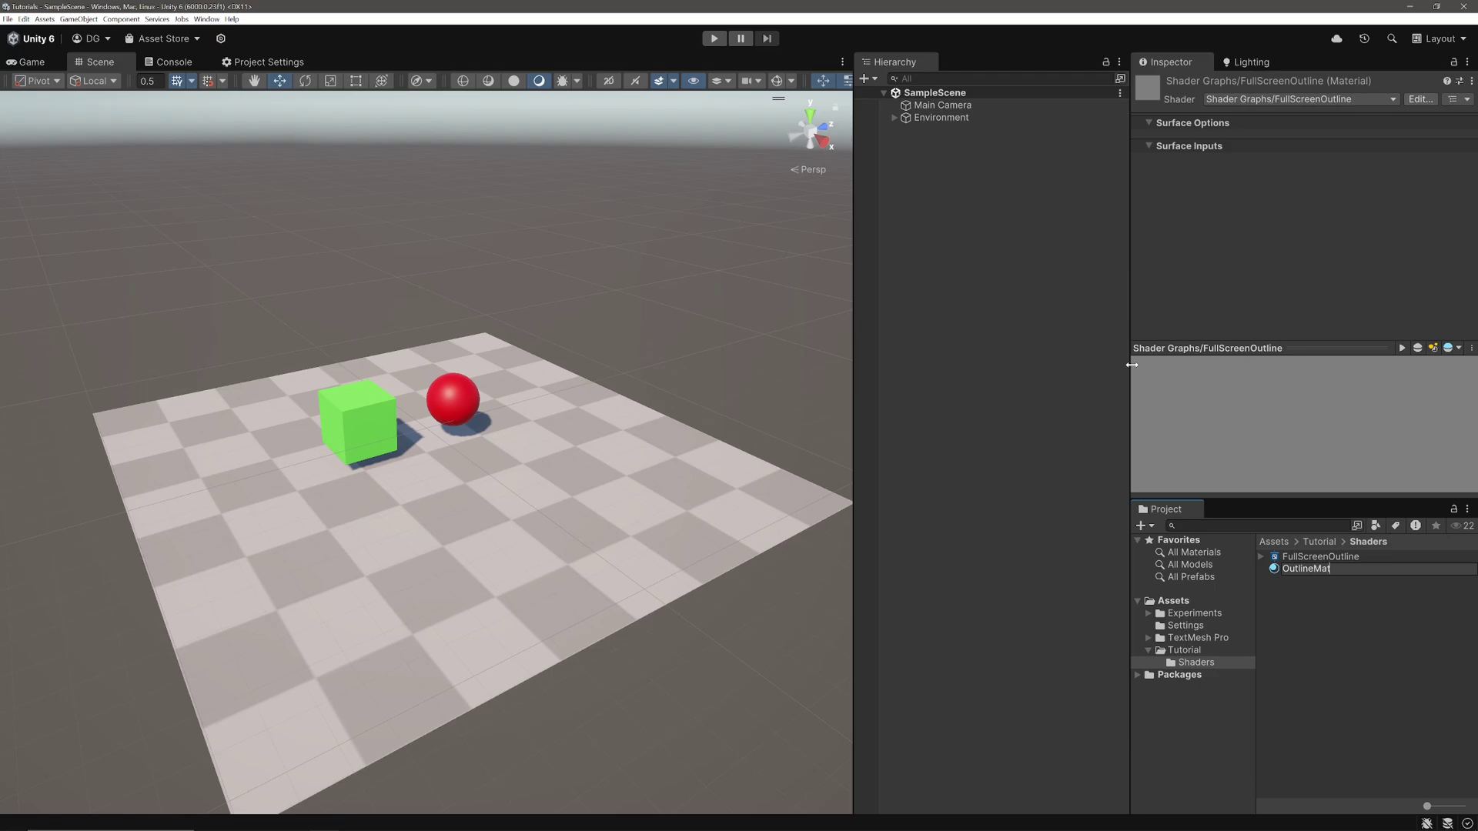
key(Return)
Step: Add a Full Screen Pass Renderer Feature to the PC_Renderer asset
click(1189, 625)
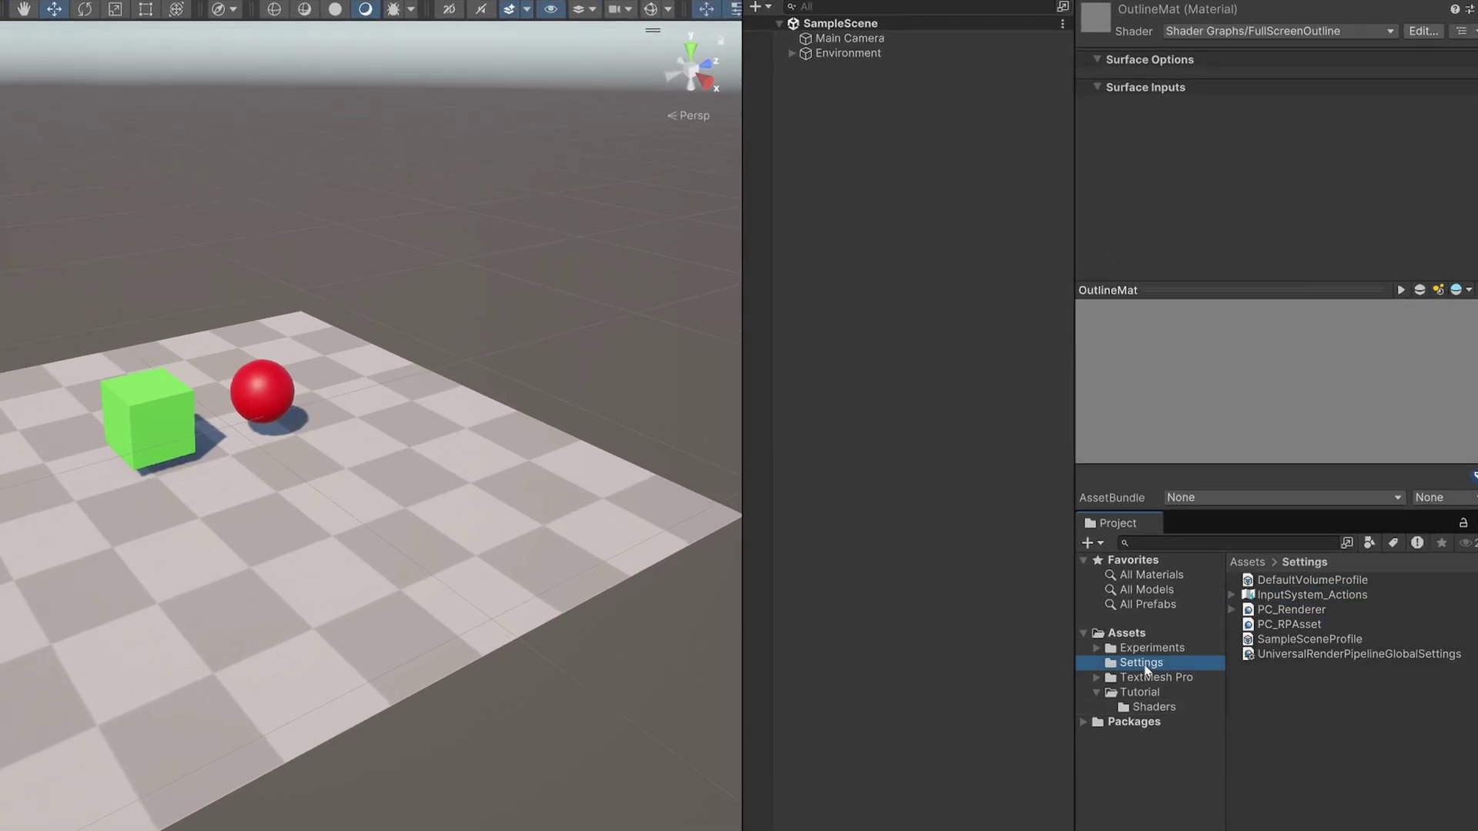
click(1309, 610)
scroll(1327, 274, down, 3)
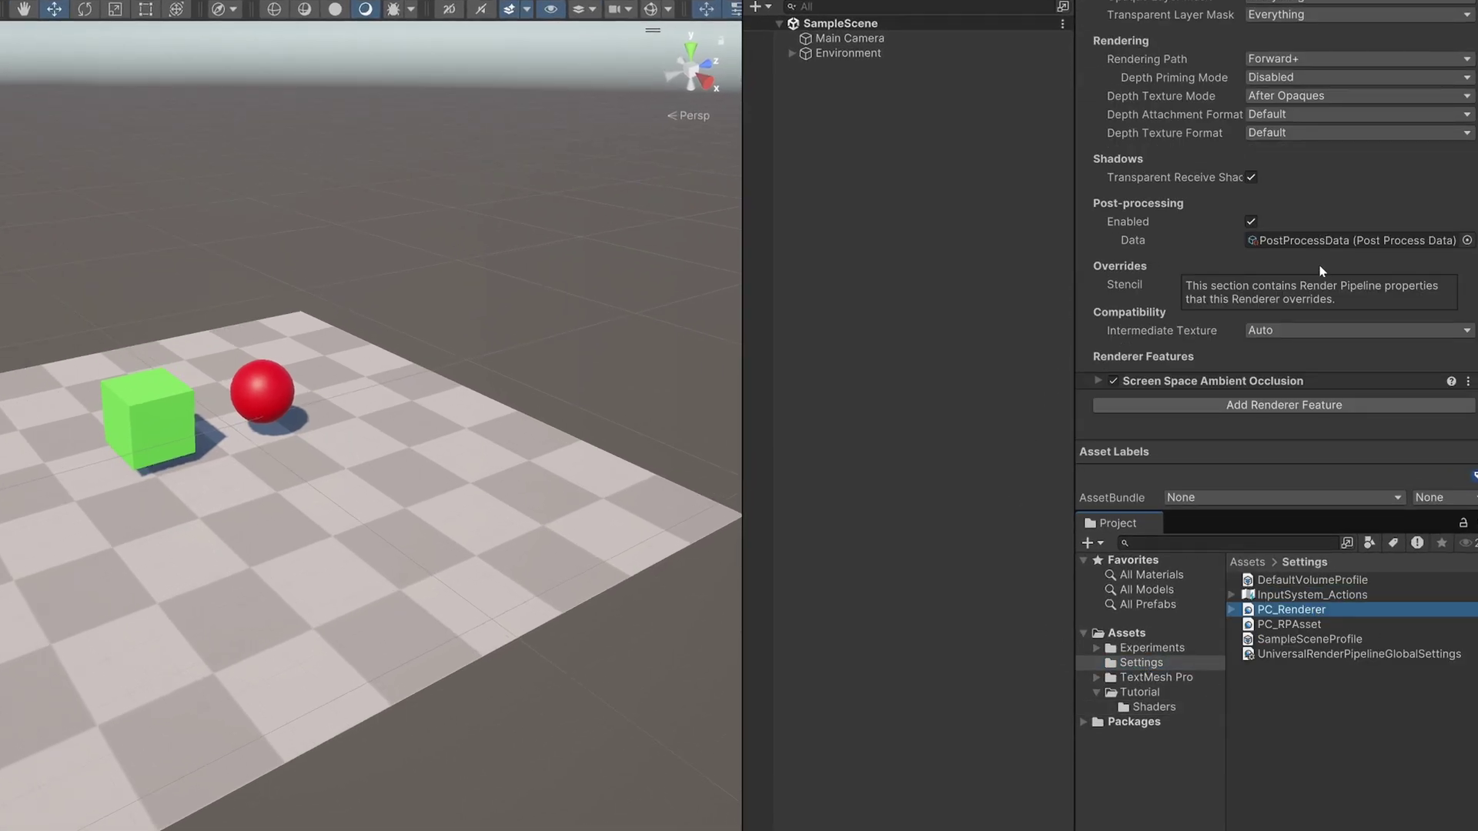
click(1204, 406)
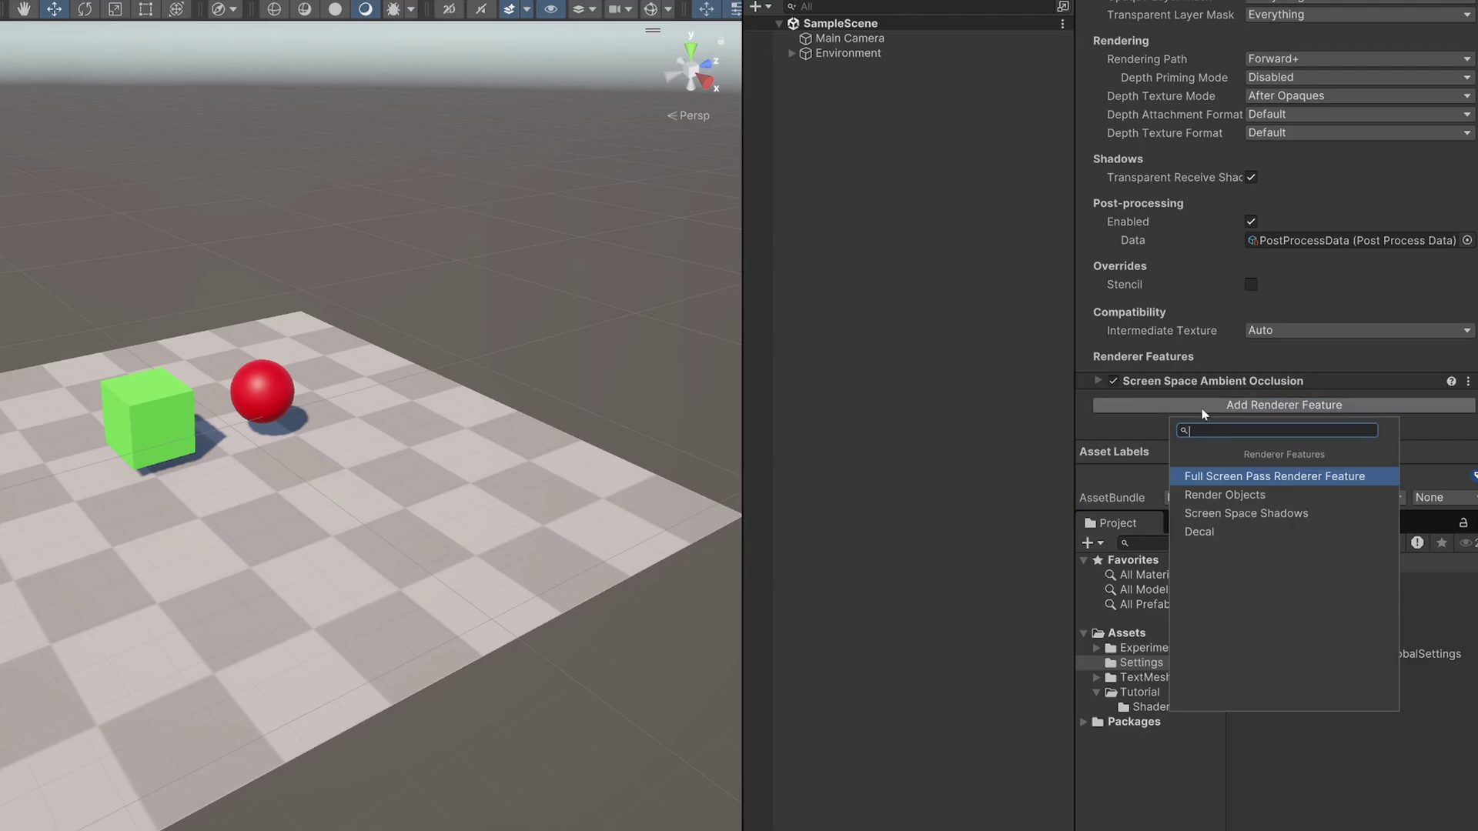
click(1237, 478)
Step: Assign OutlineMat as the Full Screen Pass feature's material
scroll(1111, 373, down, 5)
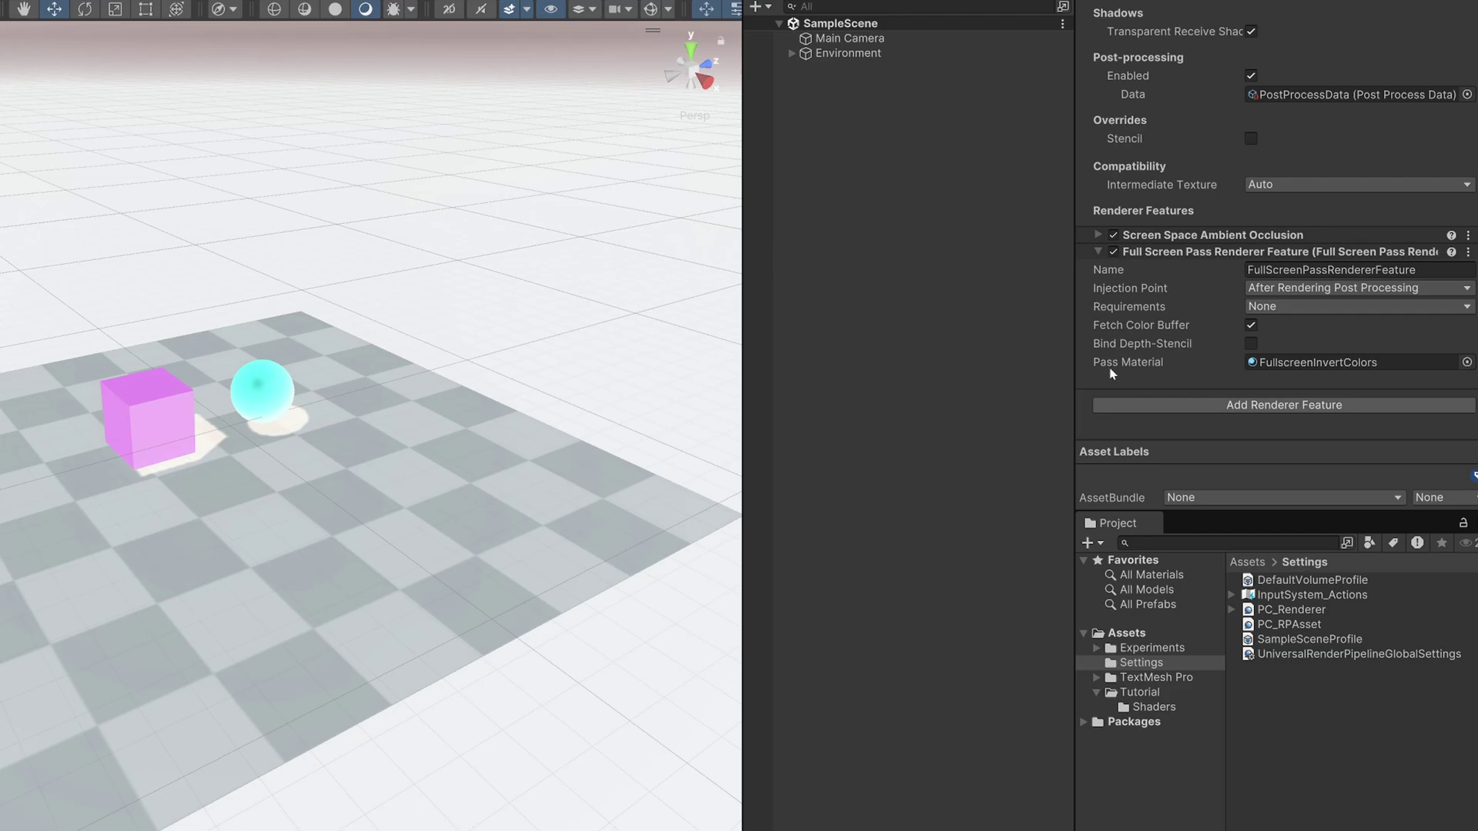
click(1153, 707)
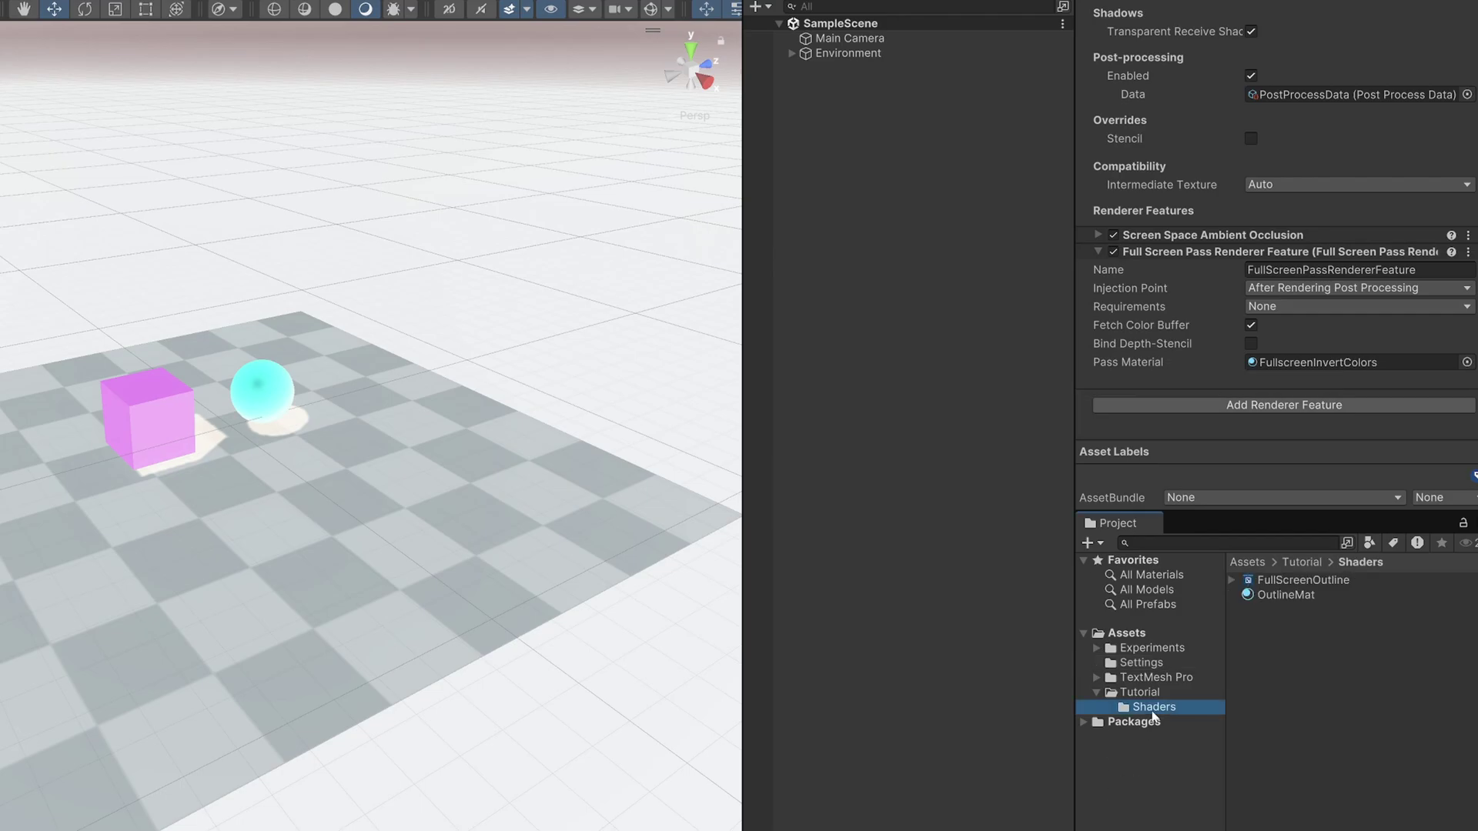
drag(1283, 598, 1309, 366)
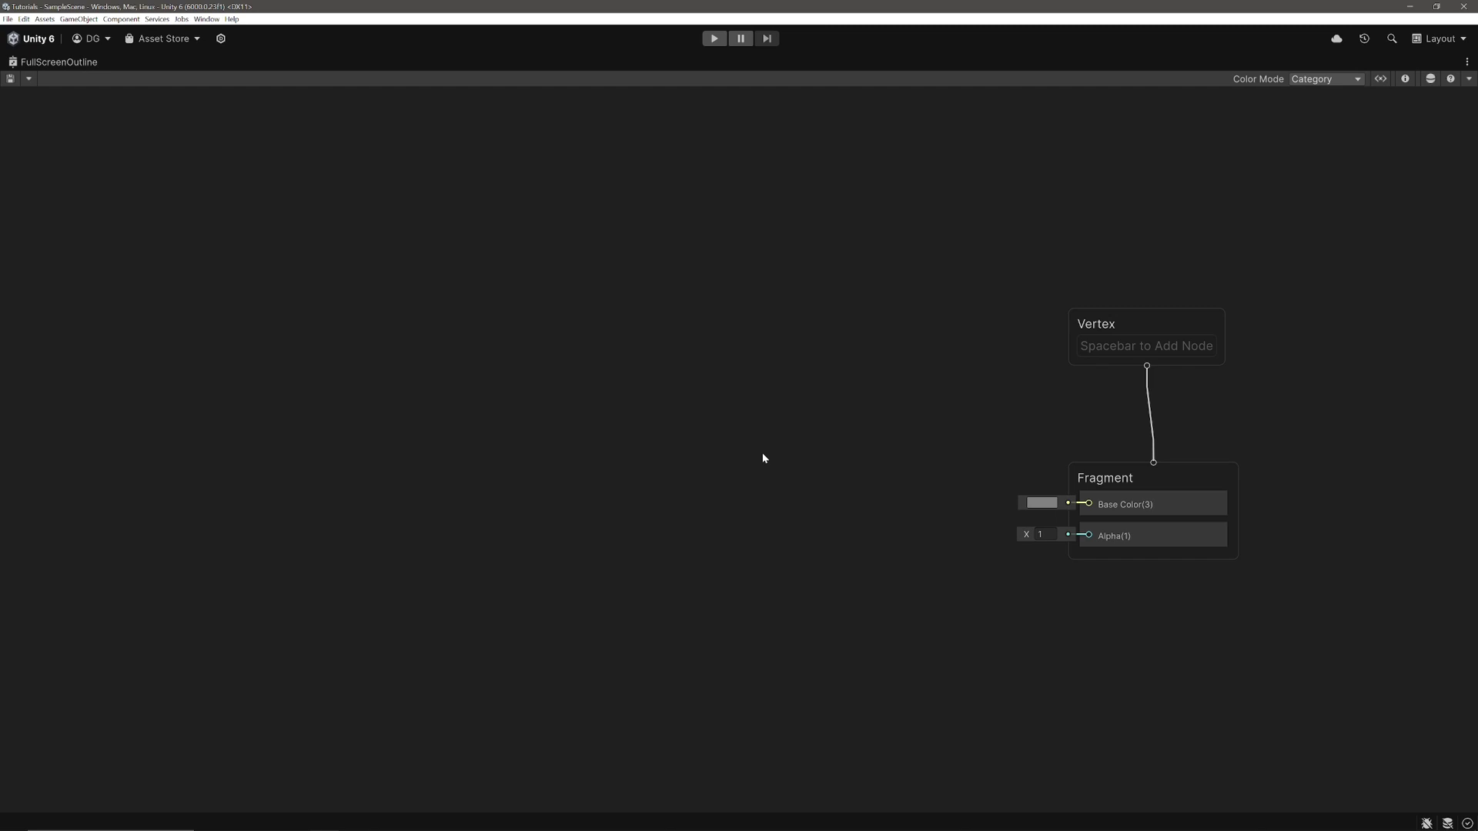
Step: In Graph Settings, change FullScreenOutline's Blend Mode from Disabled to Alpha
click(1403, 79)
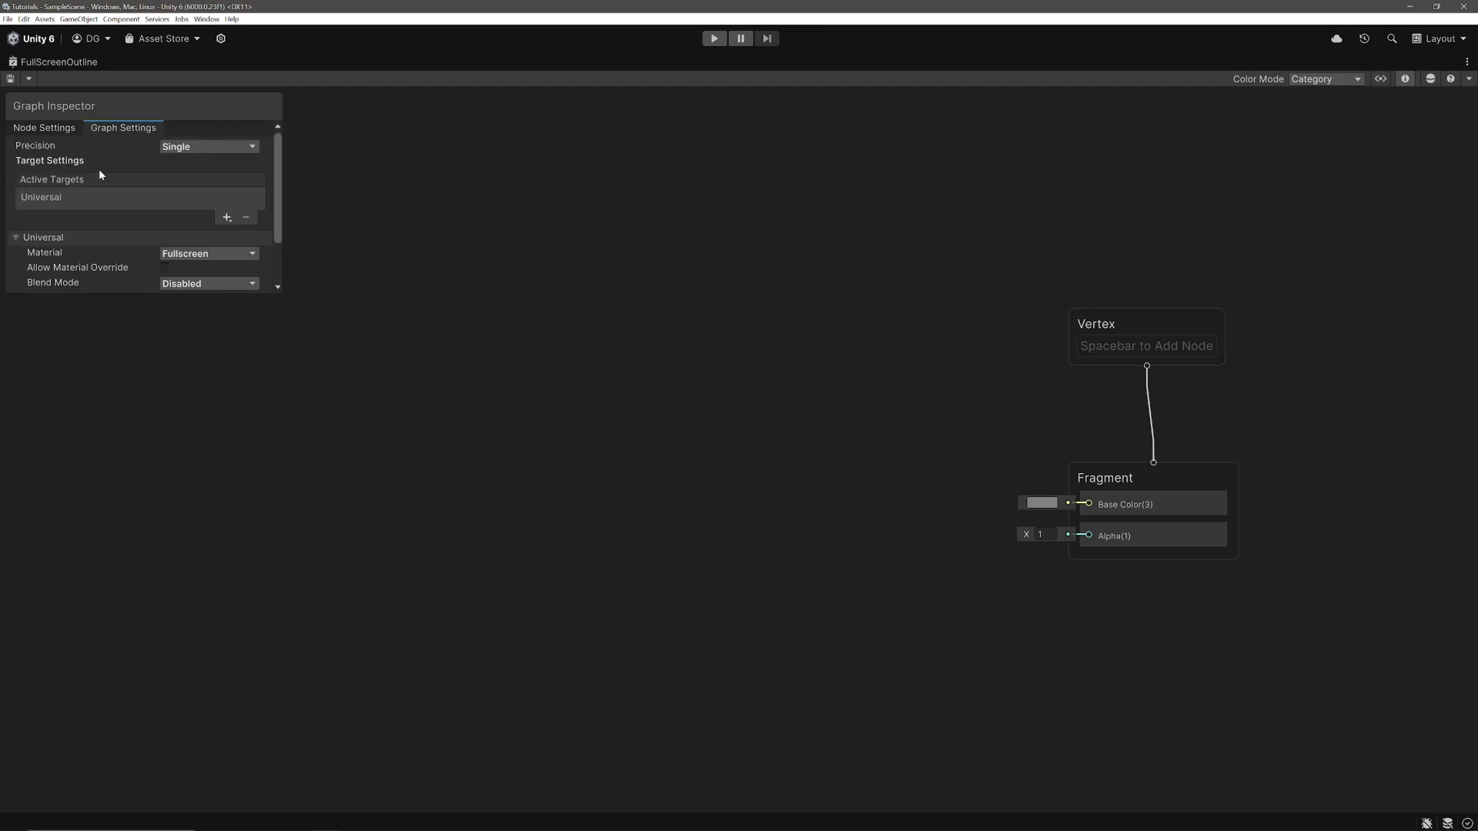
click(200, 282)
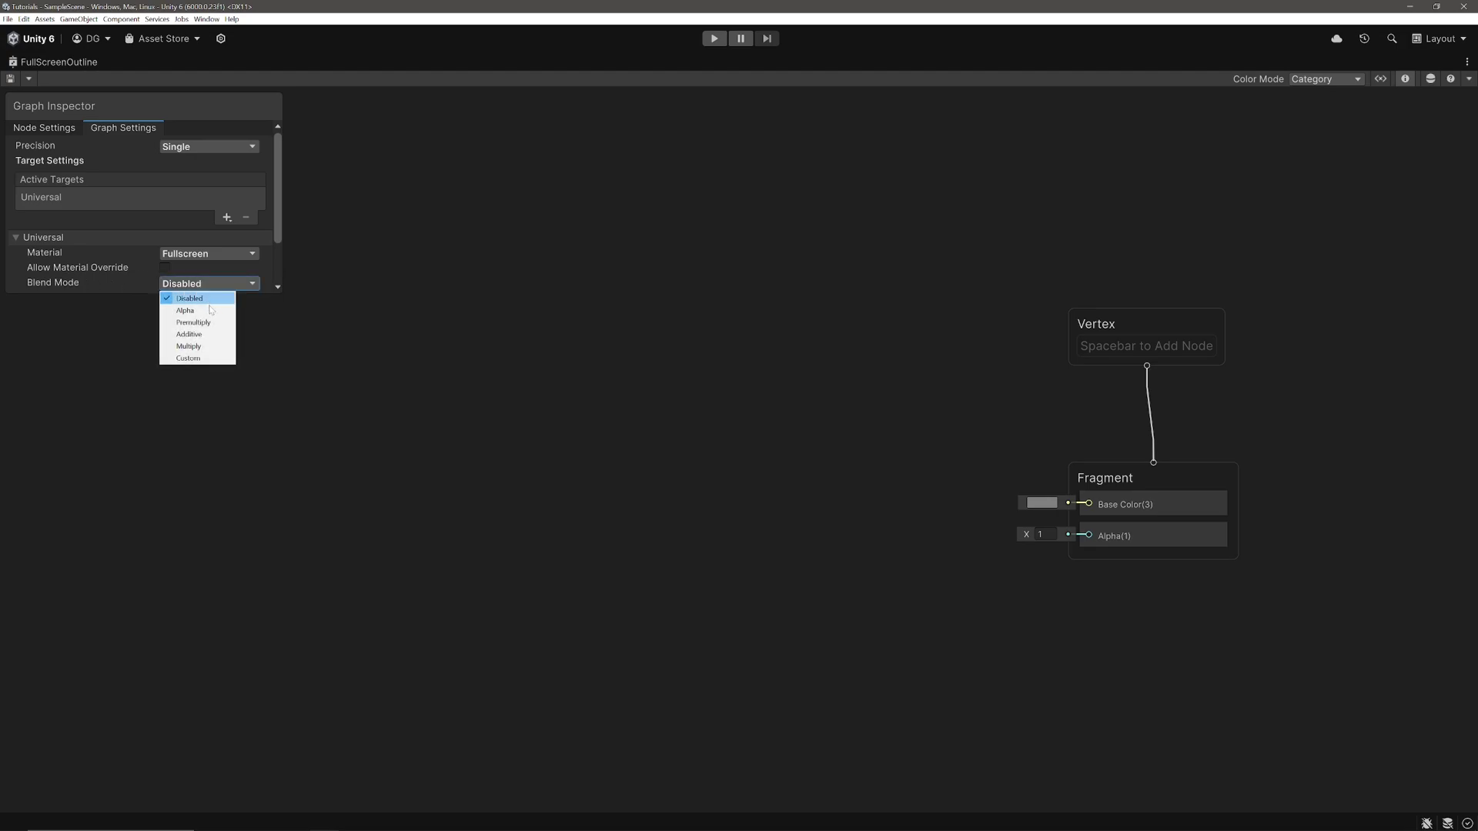
click(209, 300)
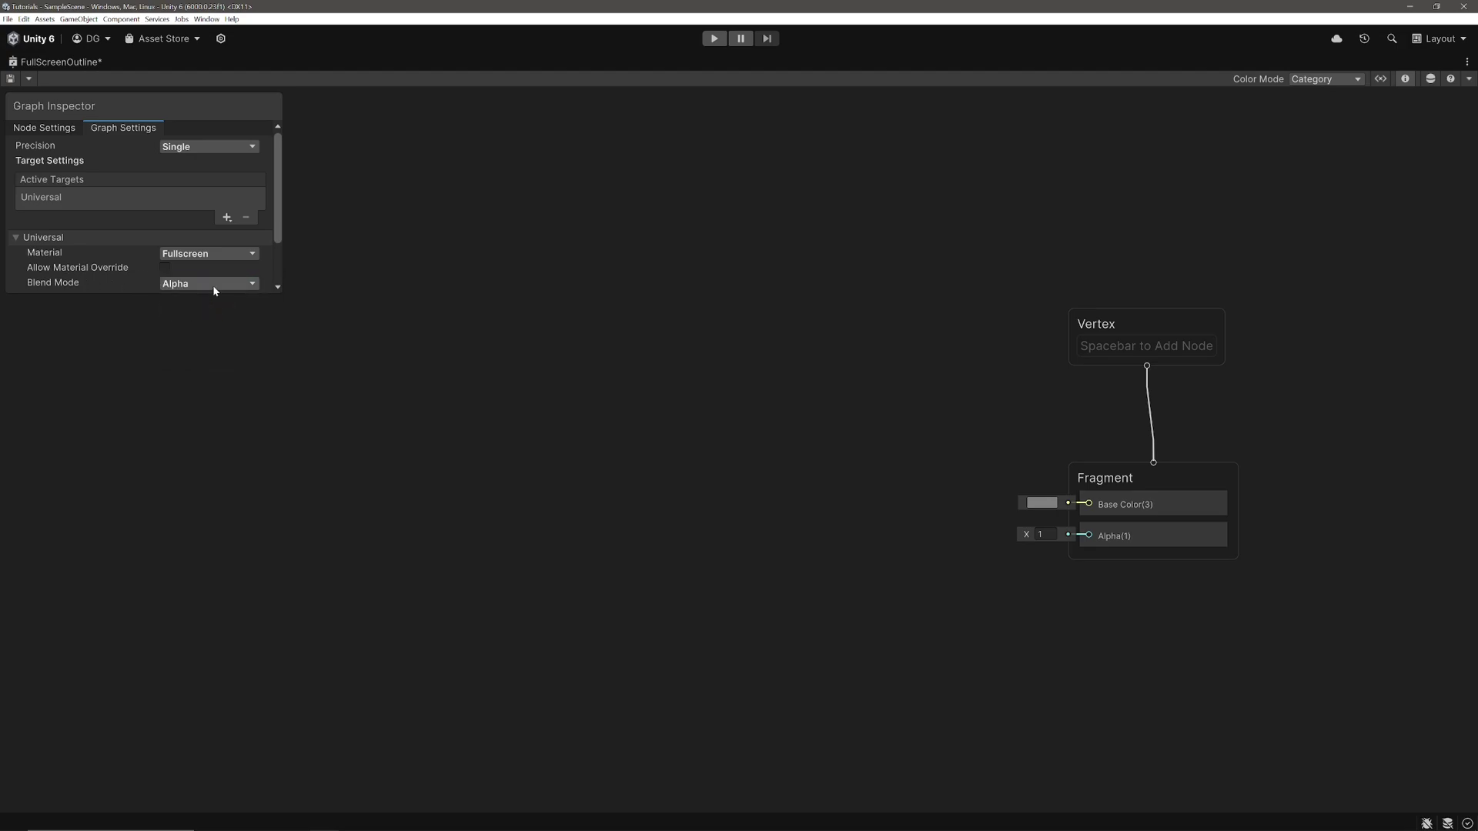
click(1152, 537)
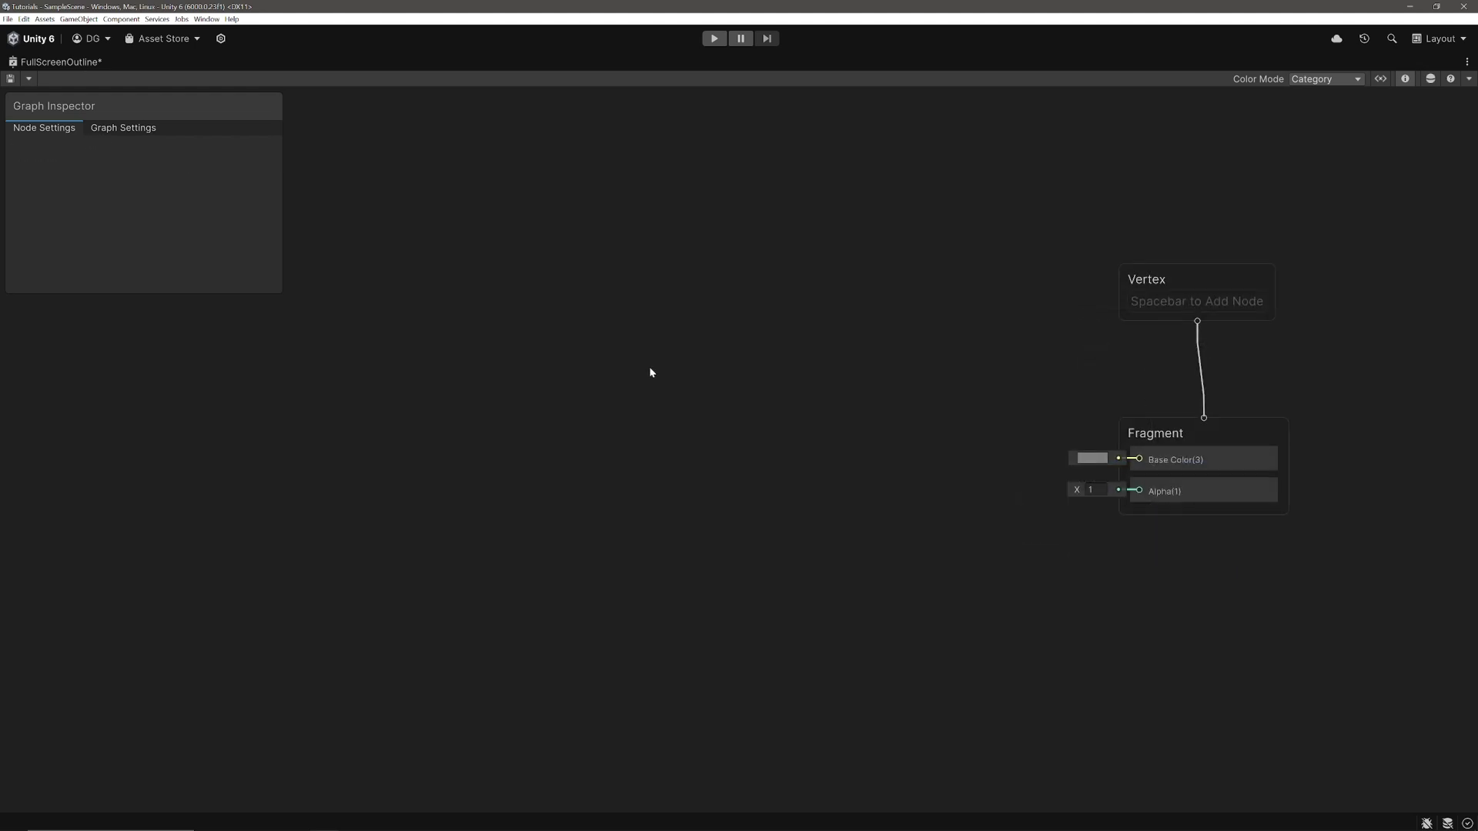
Step: Search 'scene' in Create Node and add a Scene Depth node to the graph
key(space)
text(scene)
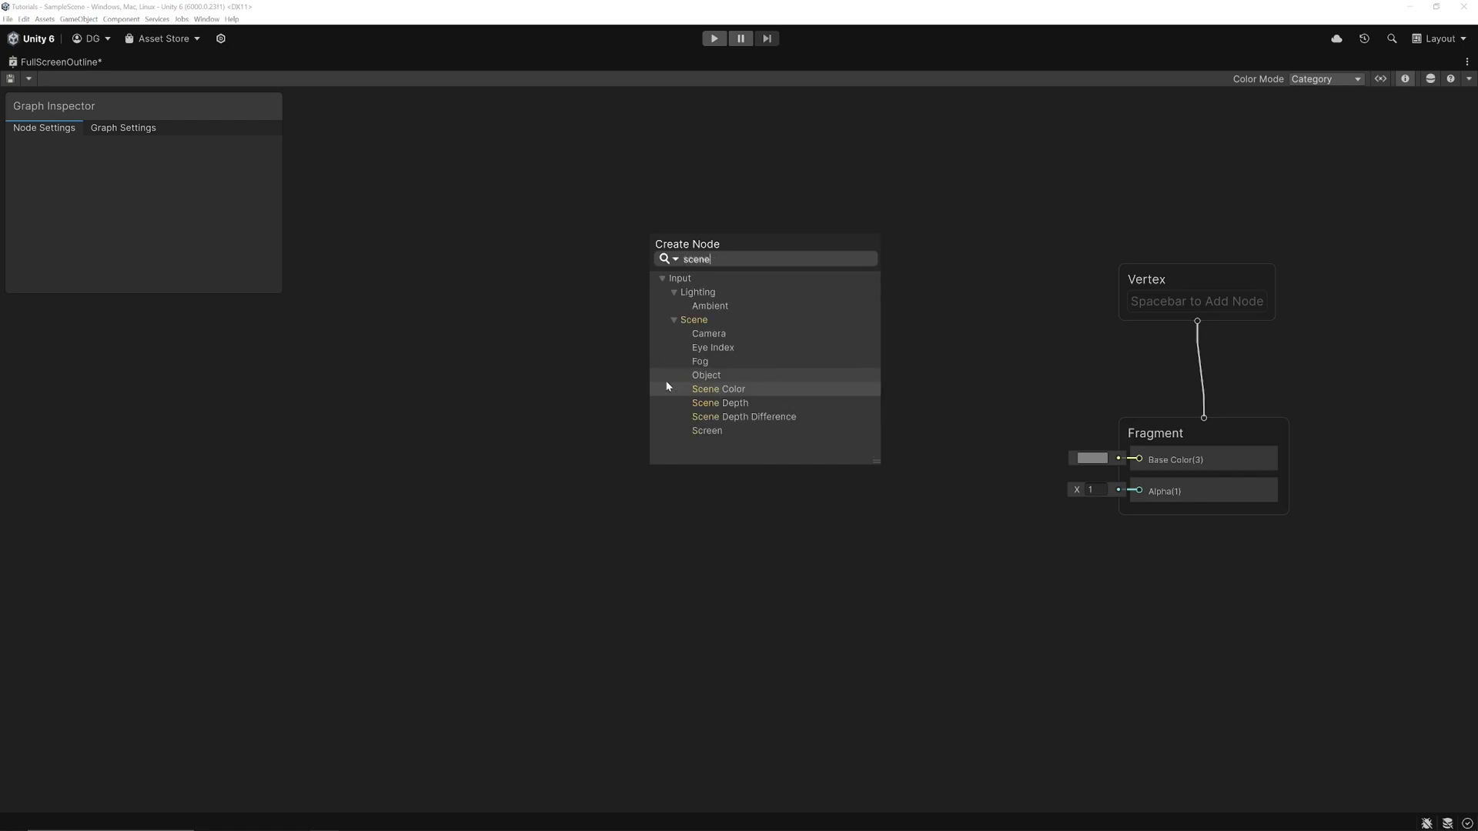
click(666, 386)
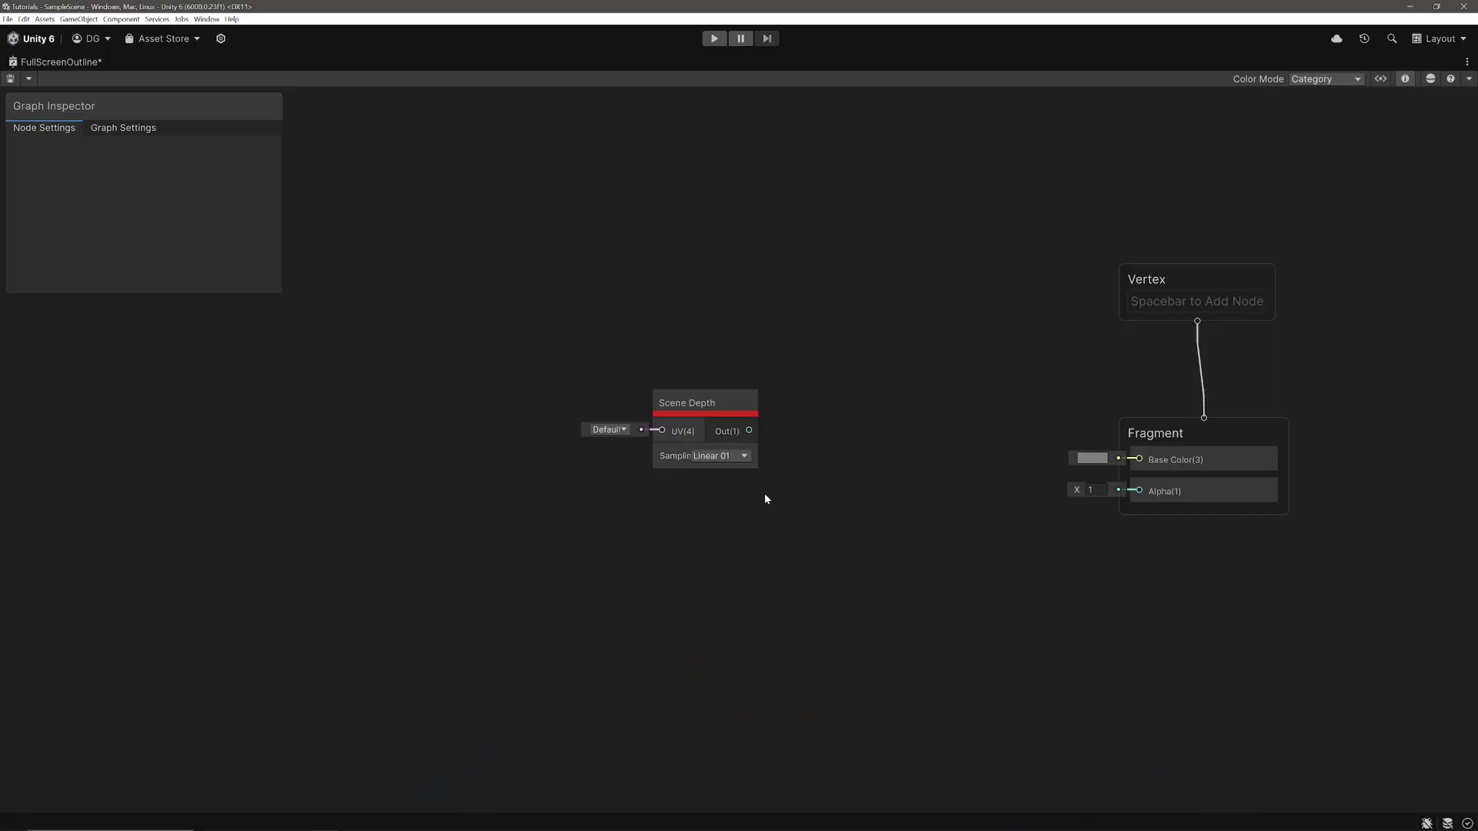
Step: Wire Scene Depth into Base Color and set the Scene camera's far clipping plane to 20
drag(748, 430, 1138, 459)
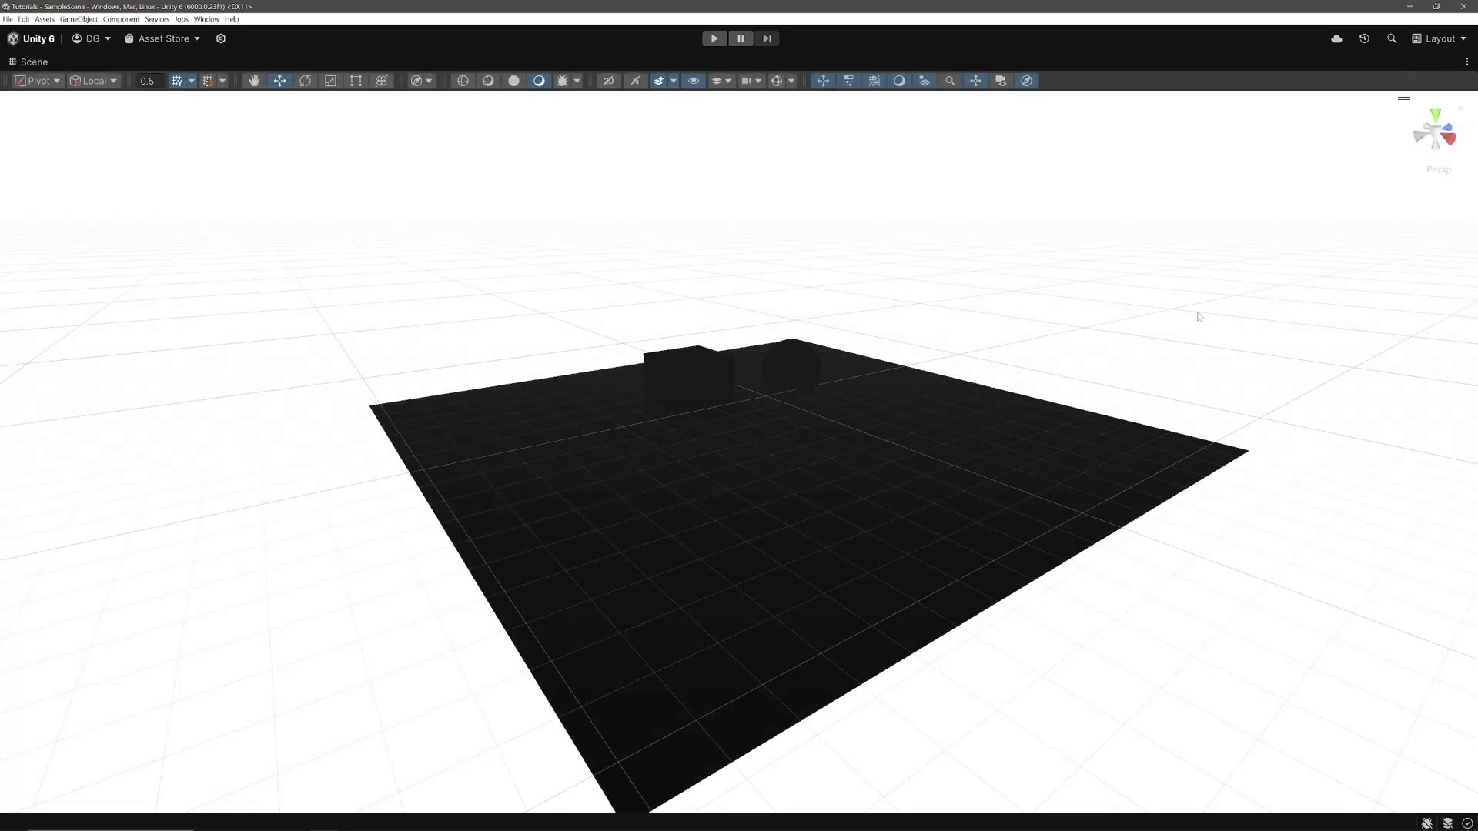
click(748, 81)
click(877, 157)
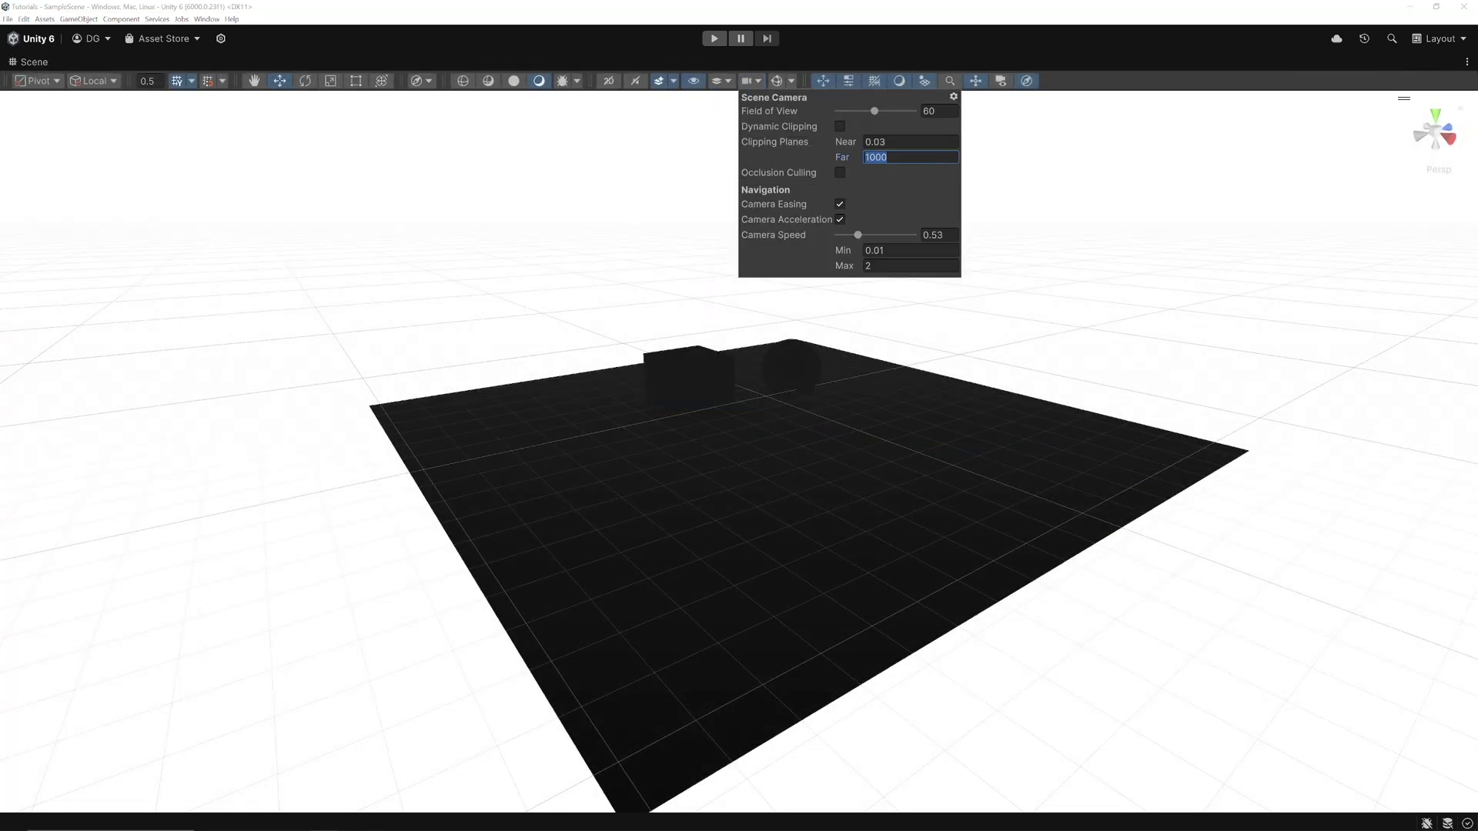
text(20)
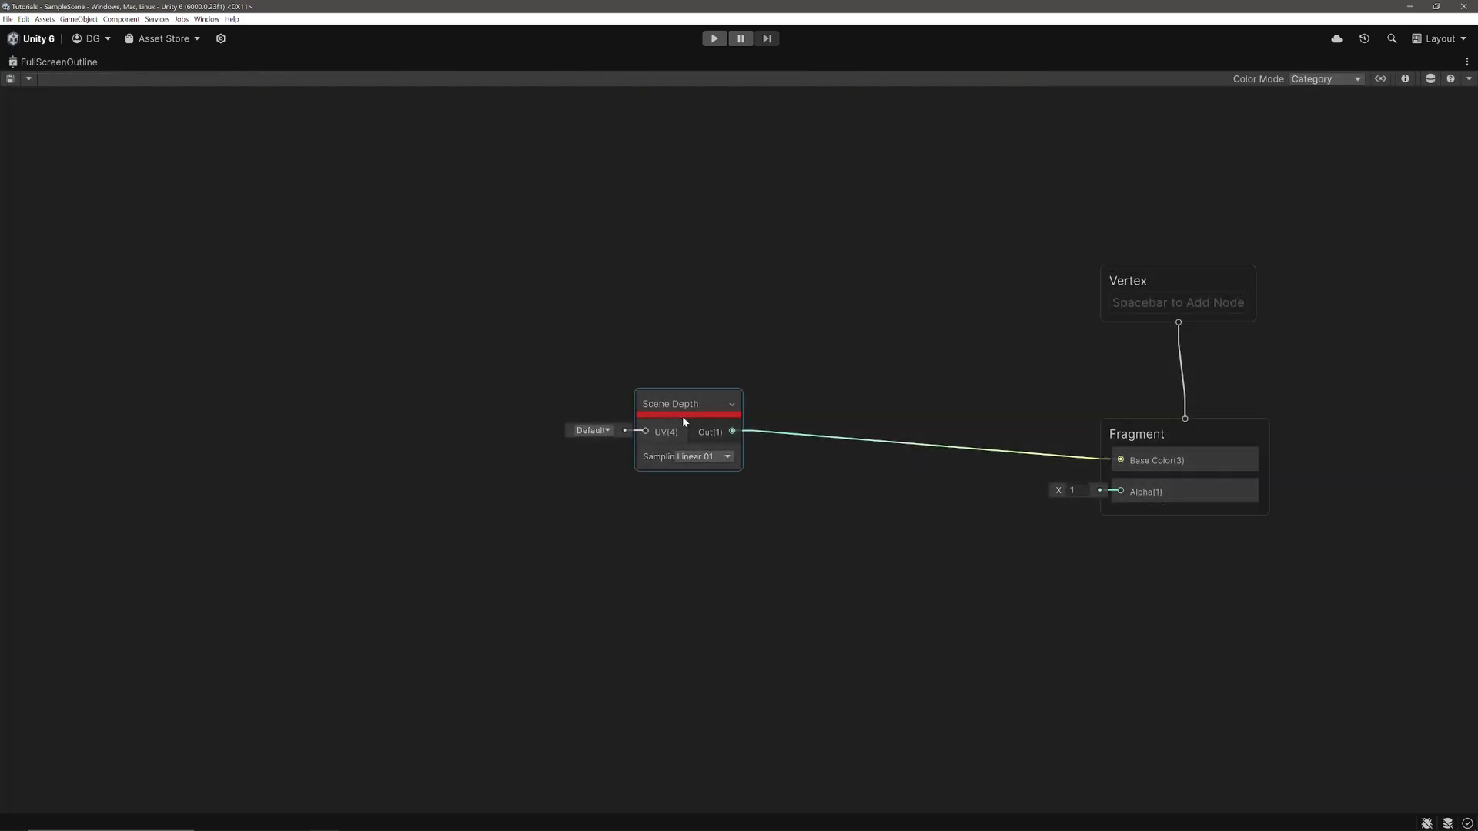
click(682, 416)
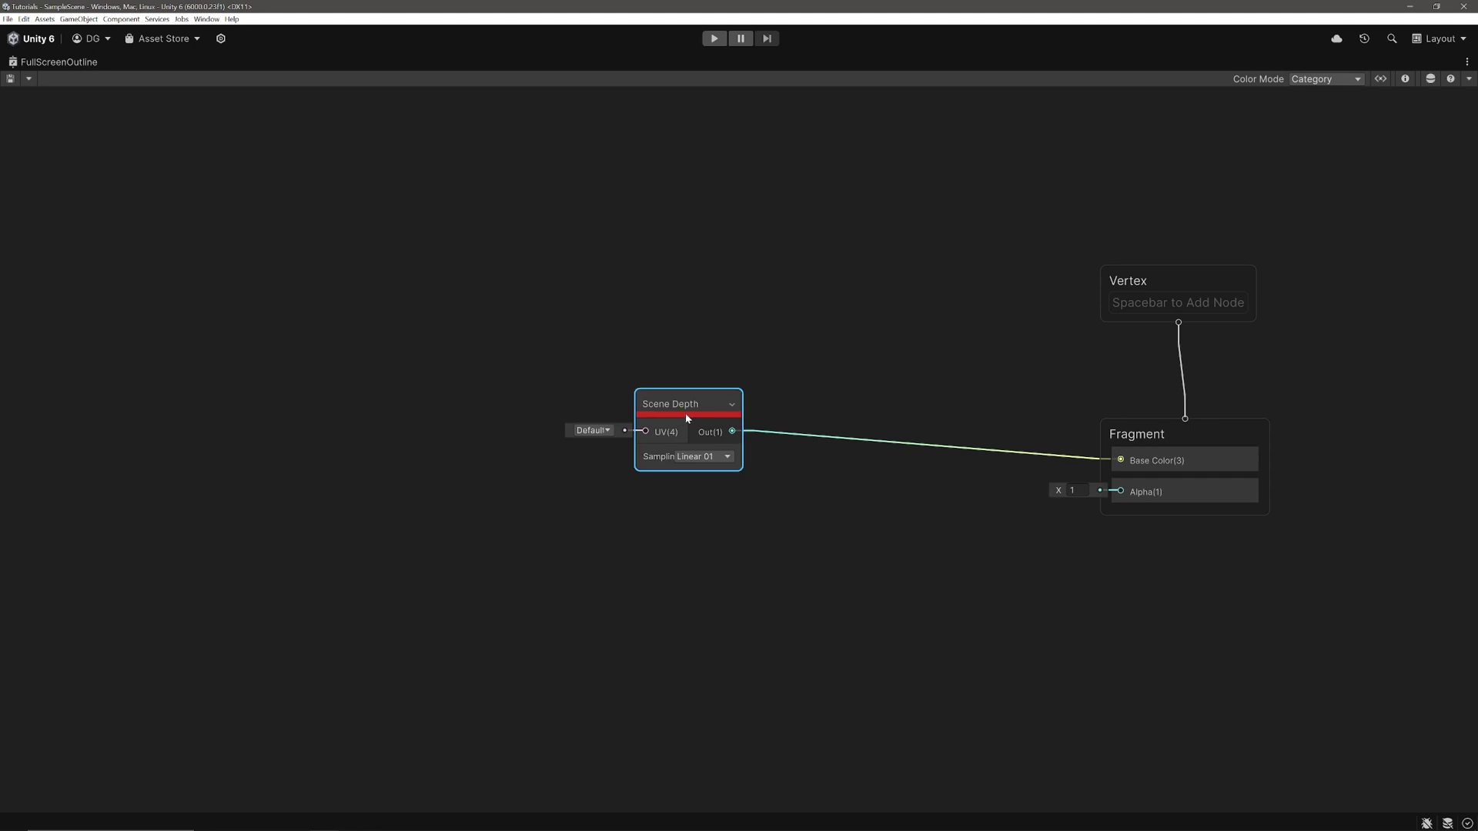
Step: Duplicate the Scene Depth node and place the copy above the original
key(ctrl+d)
drag(685, 414, 702, 268)
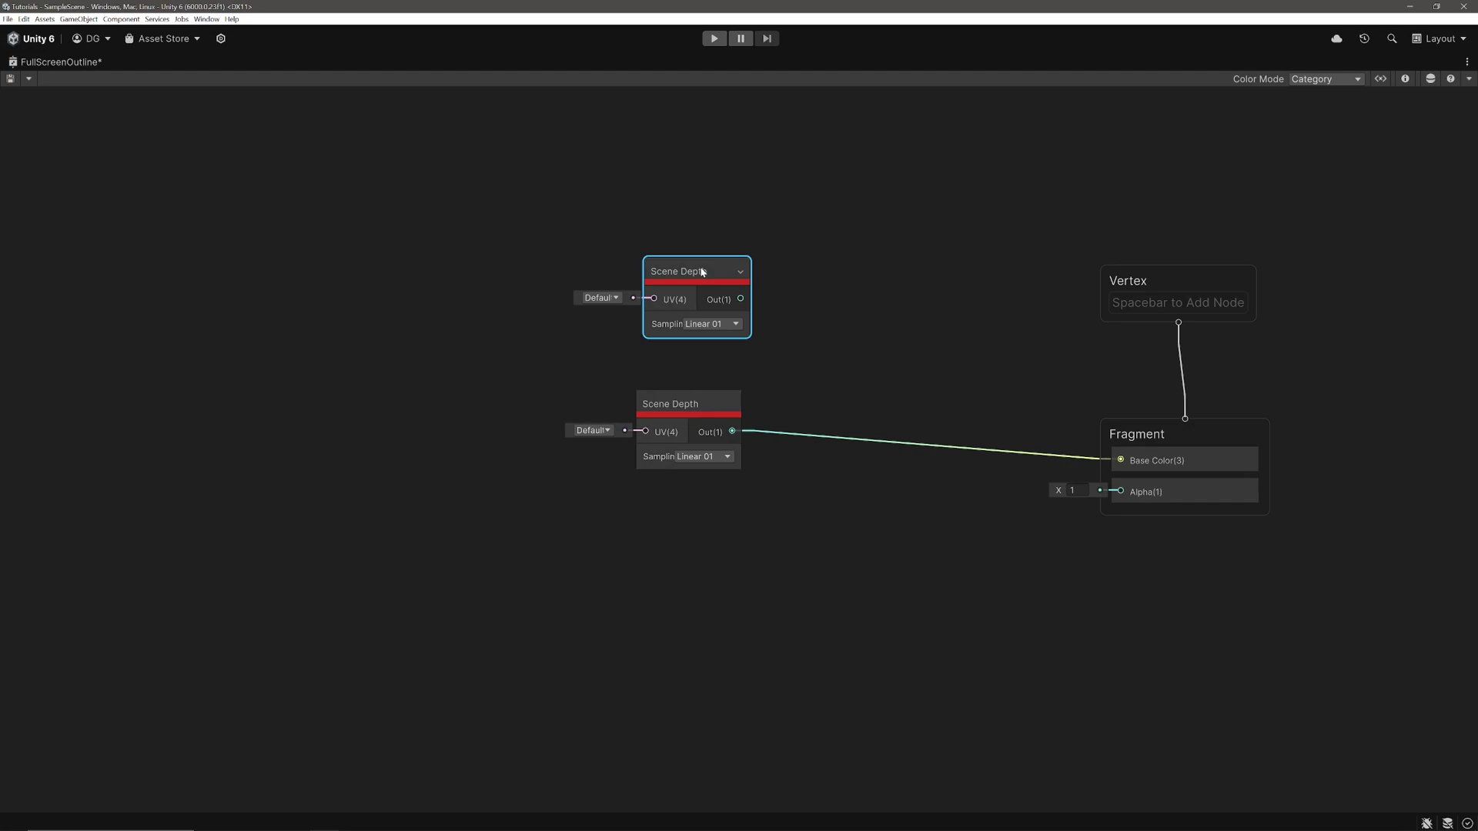
click(403, 277)
Step: Add a Tiling And Offset node feeding the copy's UV, with Offset X -0.01
key(space)
text(tiling)
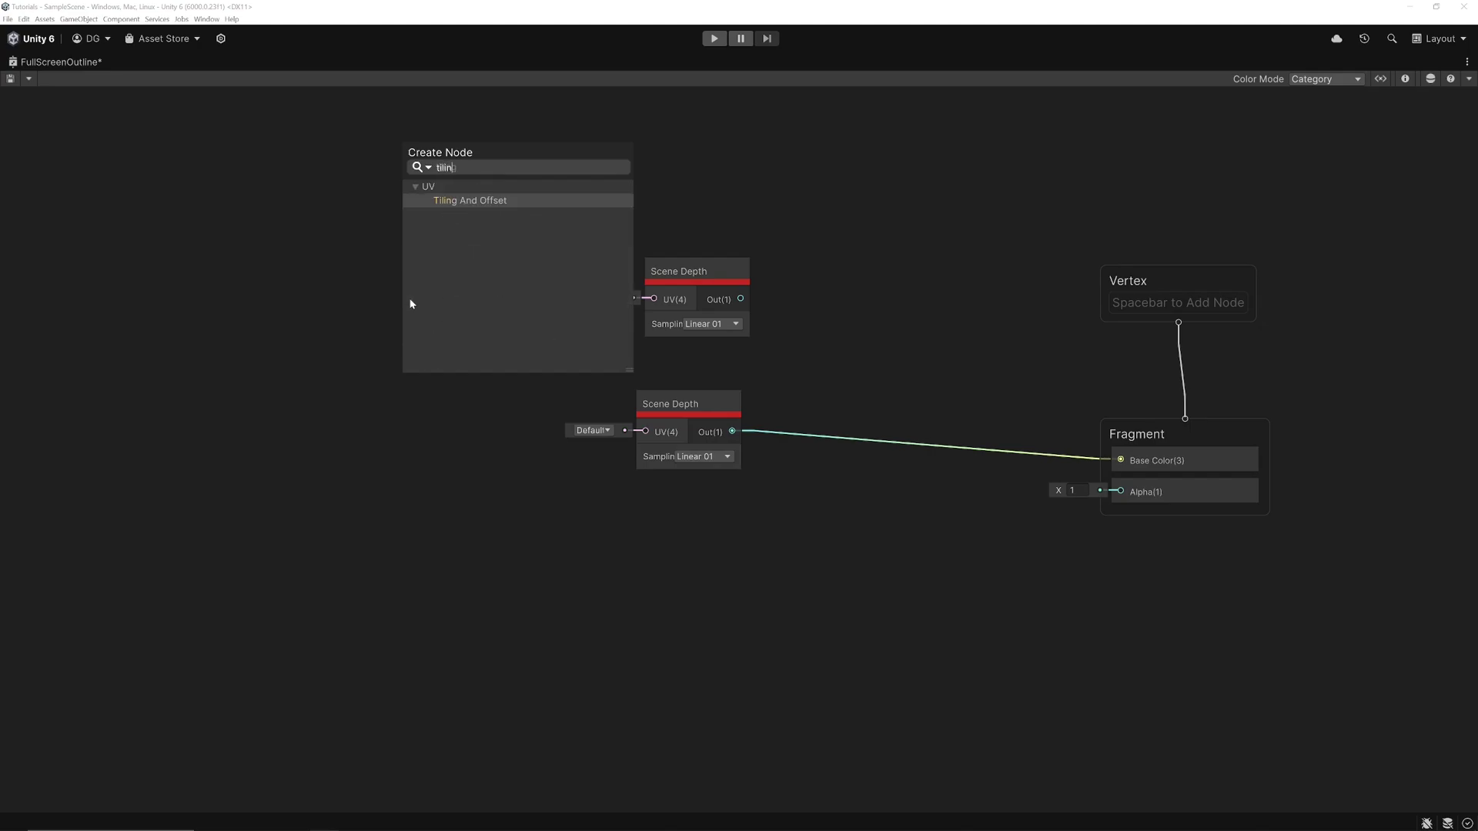
key(Return)
click(482, 398)
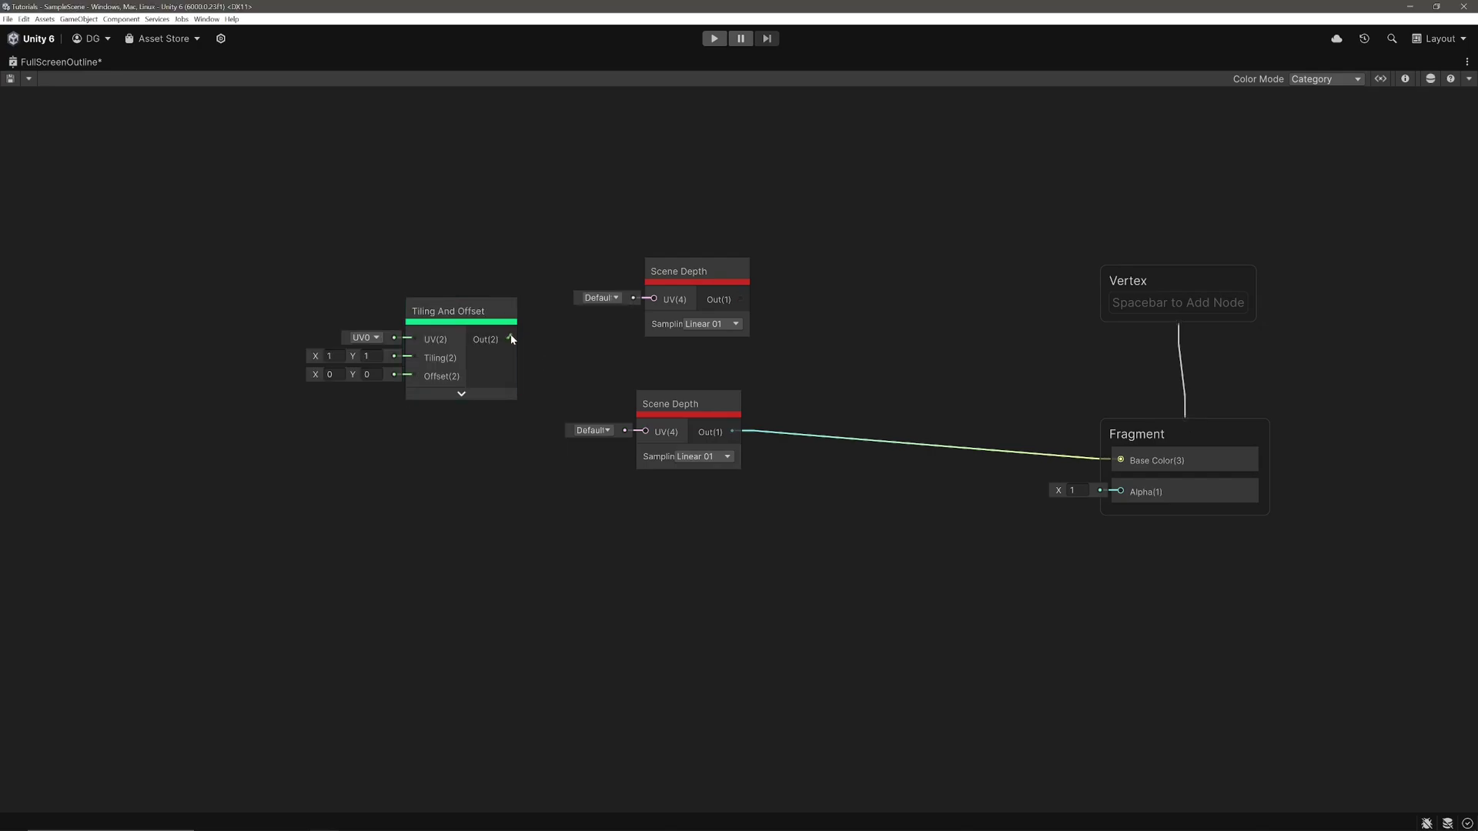
drag(510, 339, 654, 300)
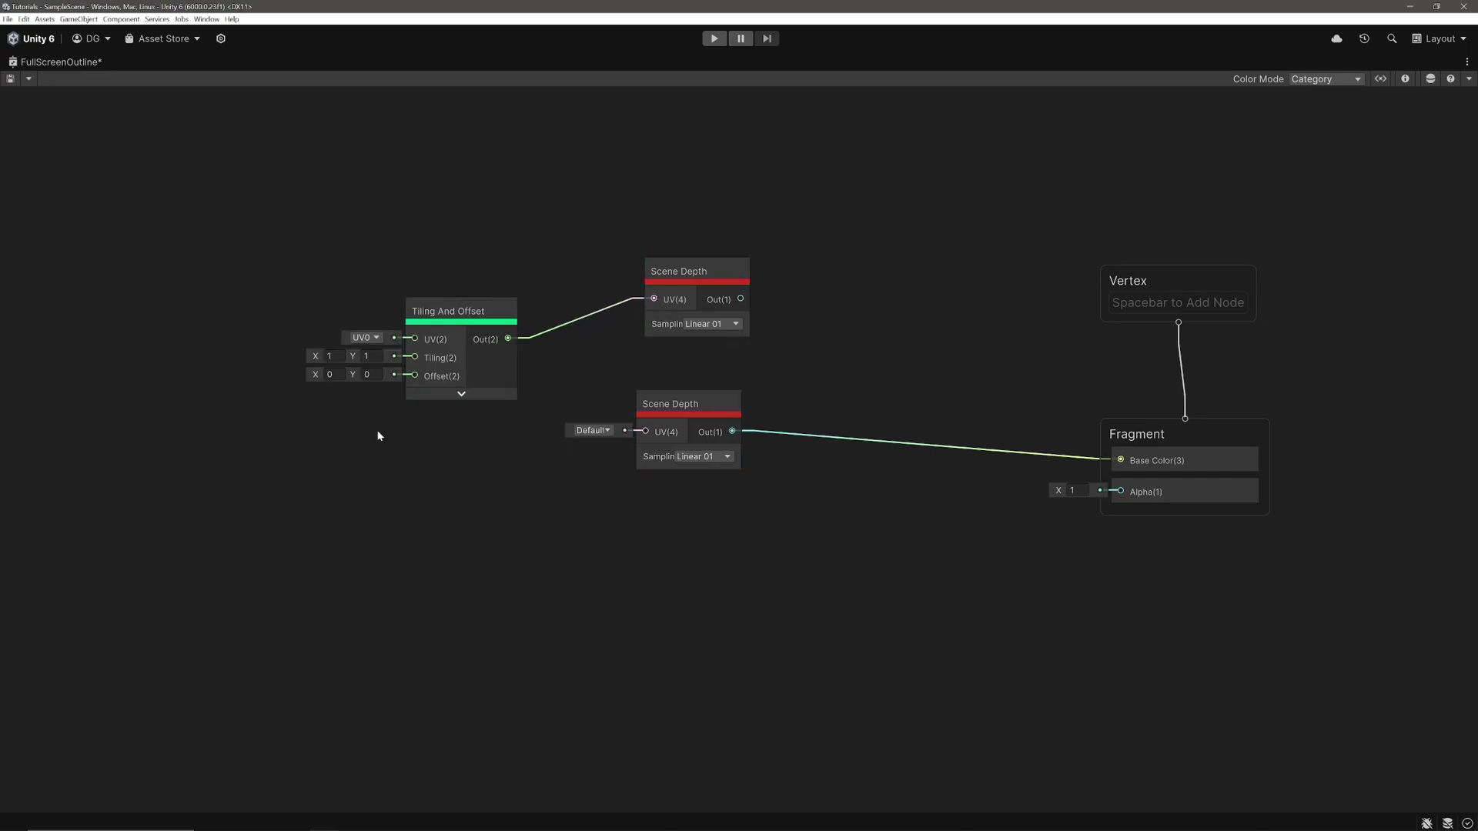
click(329, 374)
text(-0.01)
click(696, 275)
Step: Add a Subtract node with the top Scene Depth in A and the lower one in B
drag(741, 300, 822, 350)
text(sub)
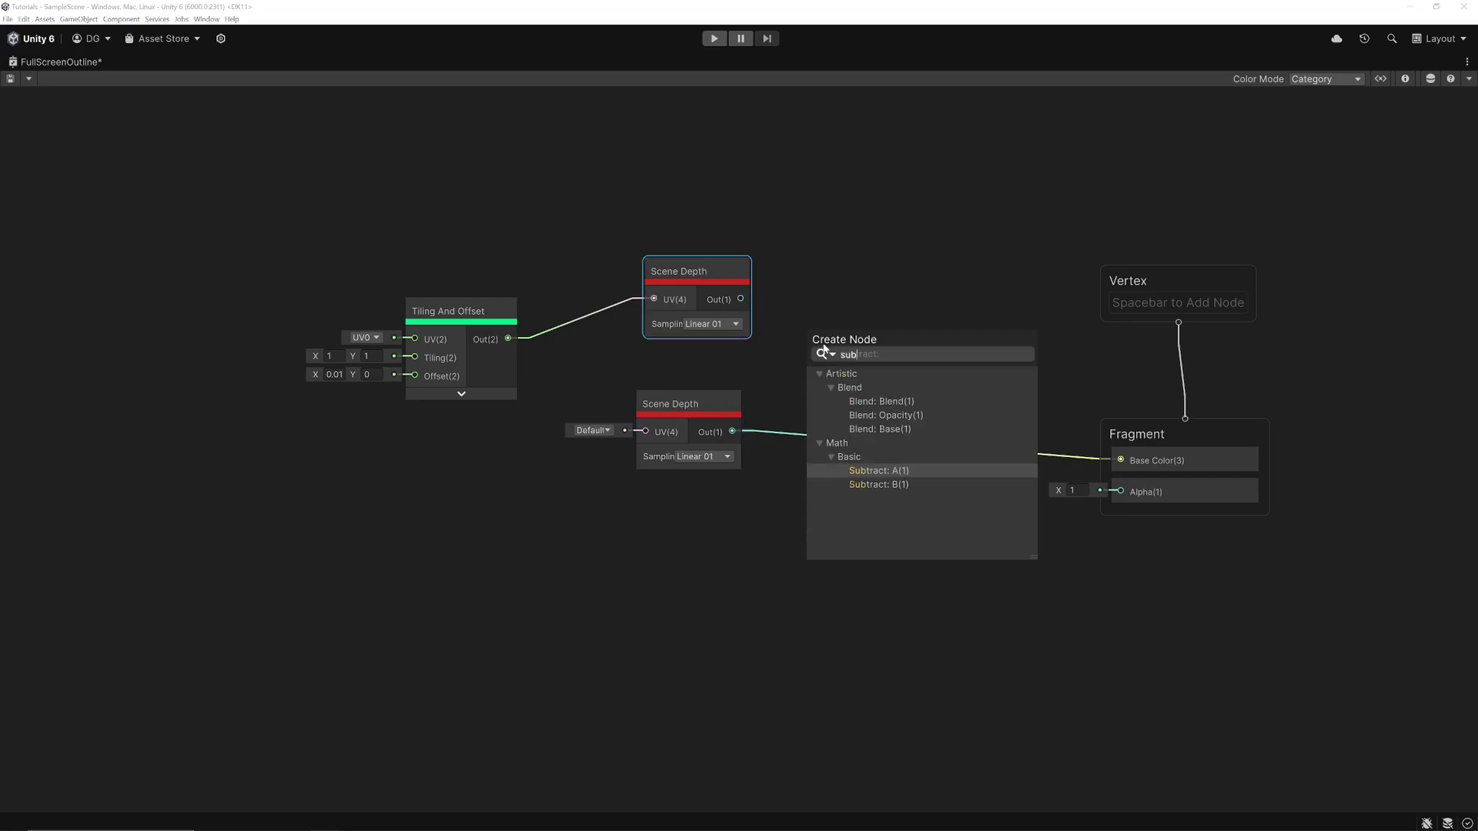
key(Return)
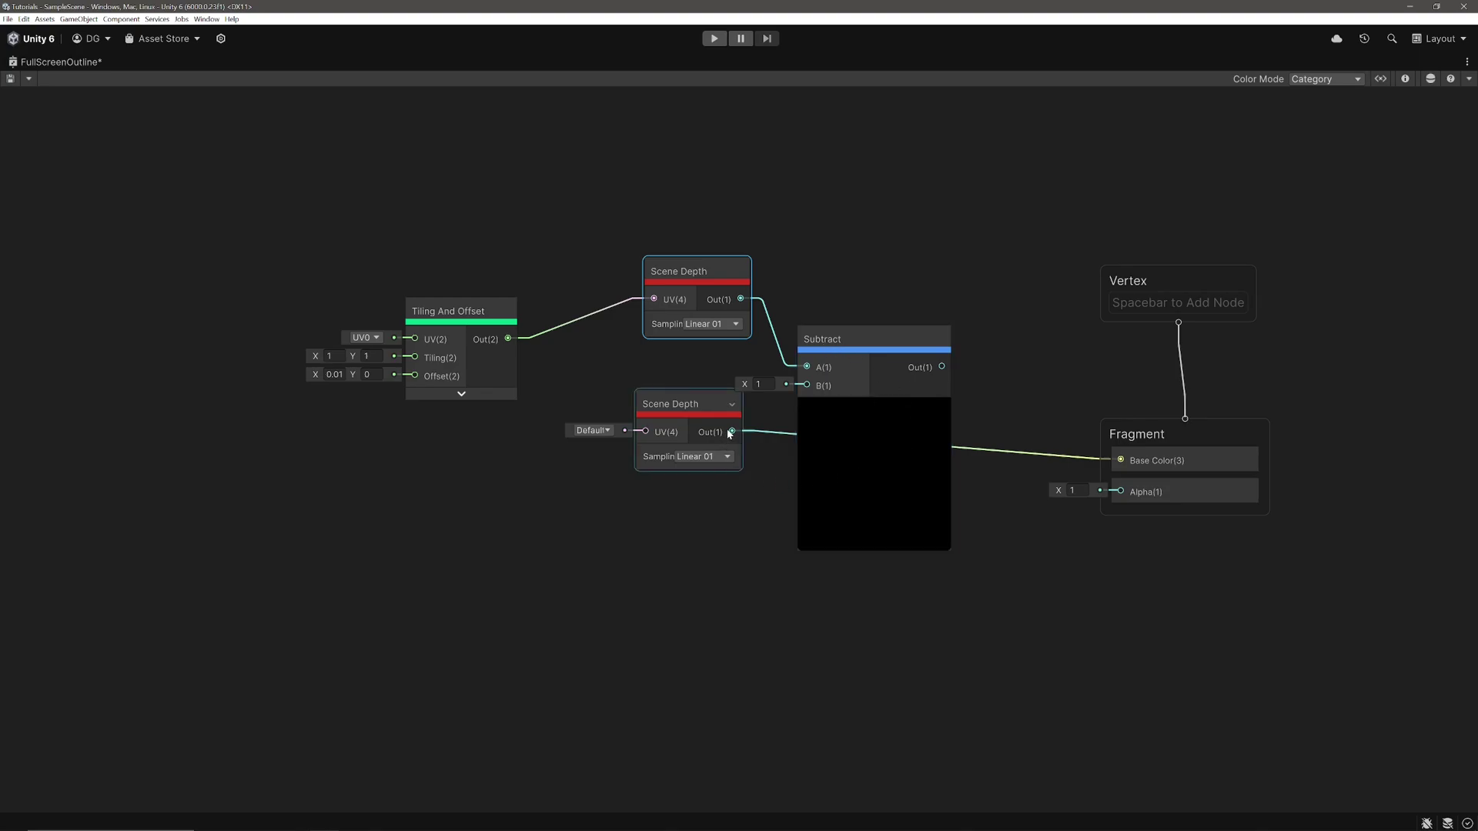
drag(732, 431, 807, 385)
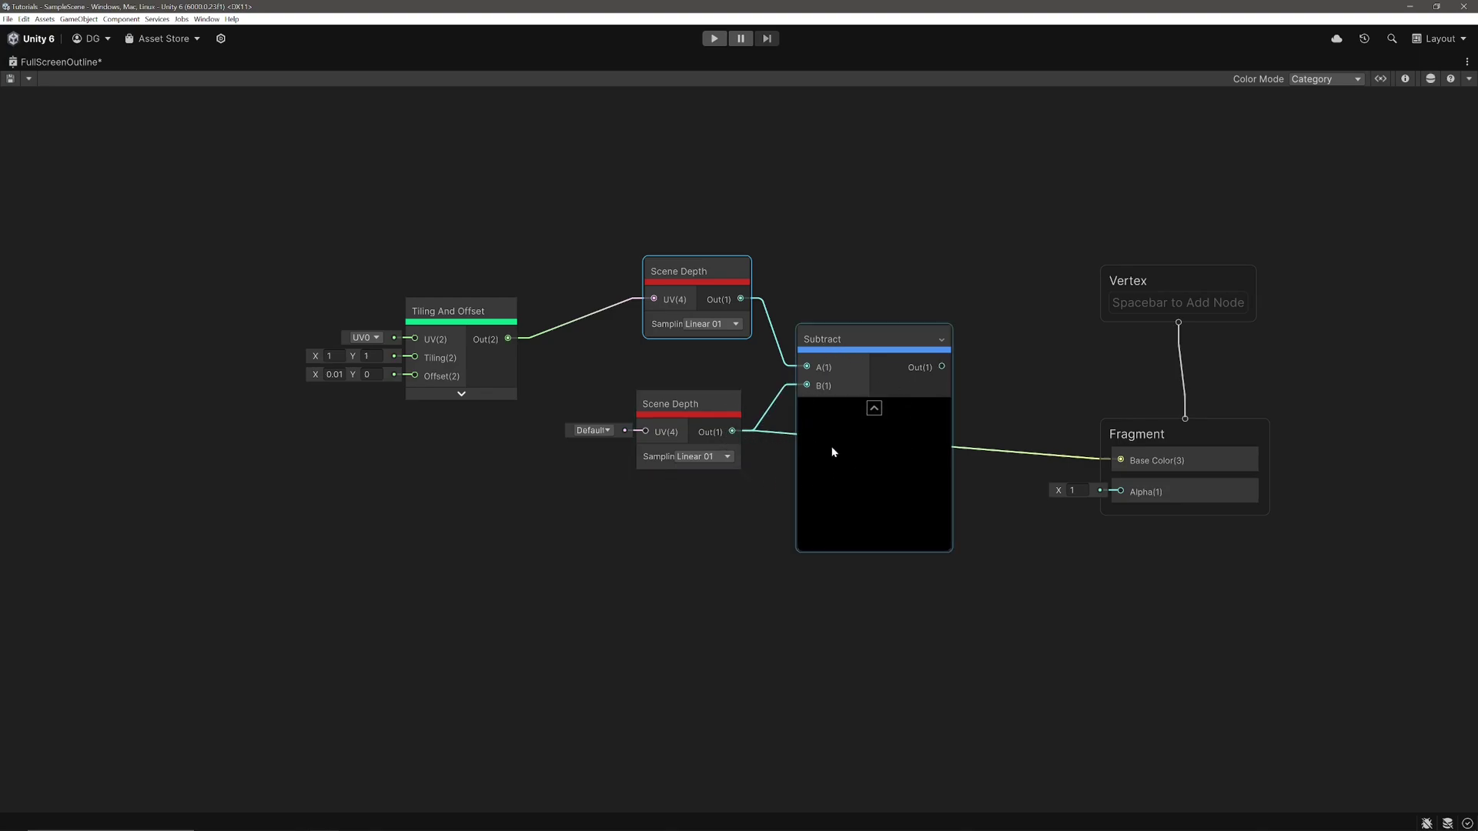
click(874, 408)
click(847, 344)
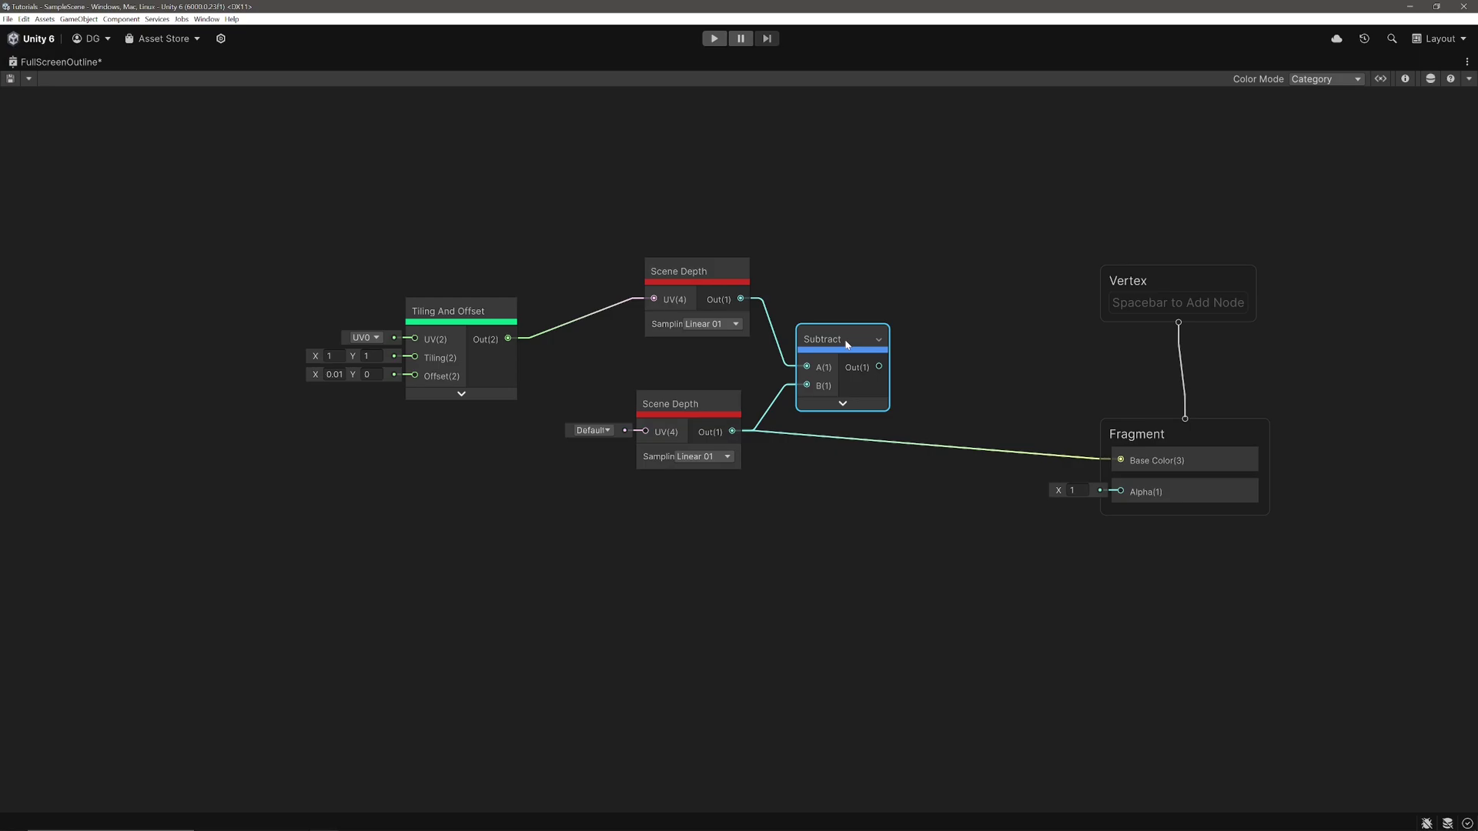
Step: Clamp the Subtract result with a Saturate node and connect it to Base Color
drag(878, 367, 945, 374)
text(saturate)
click(1015, 481)
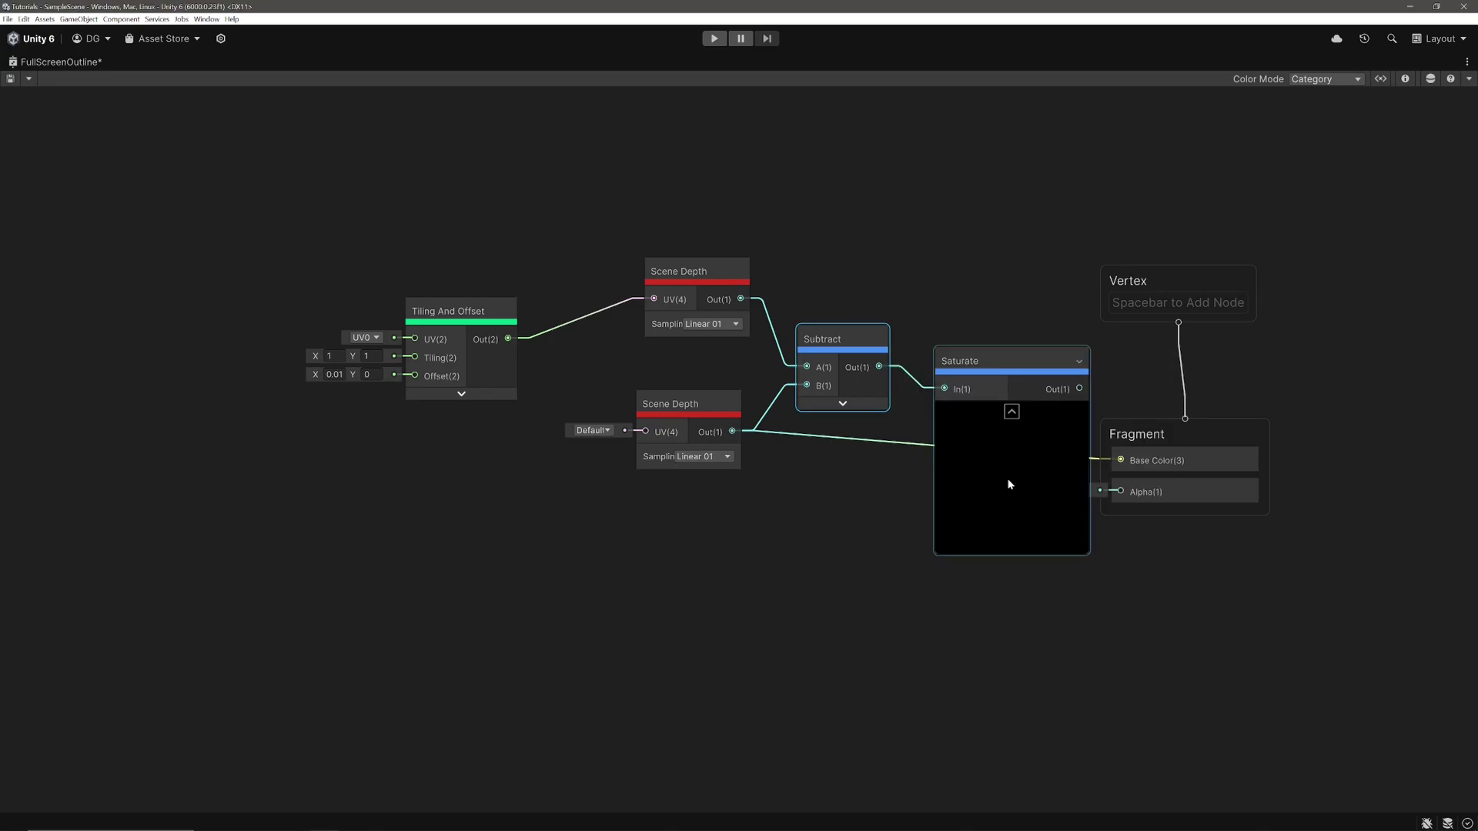
click(1011, 411)
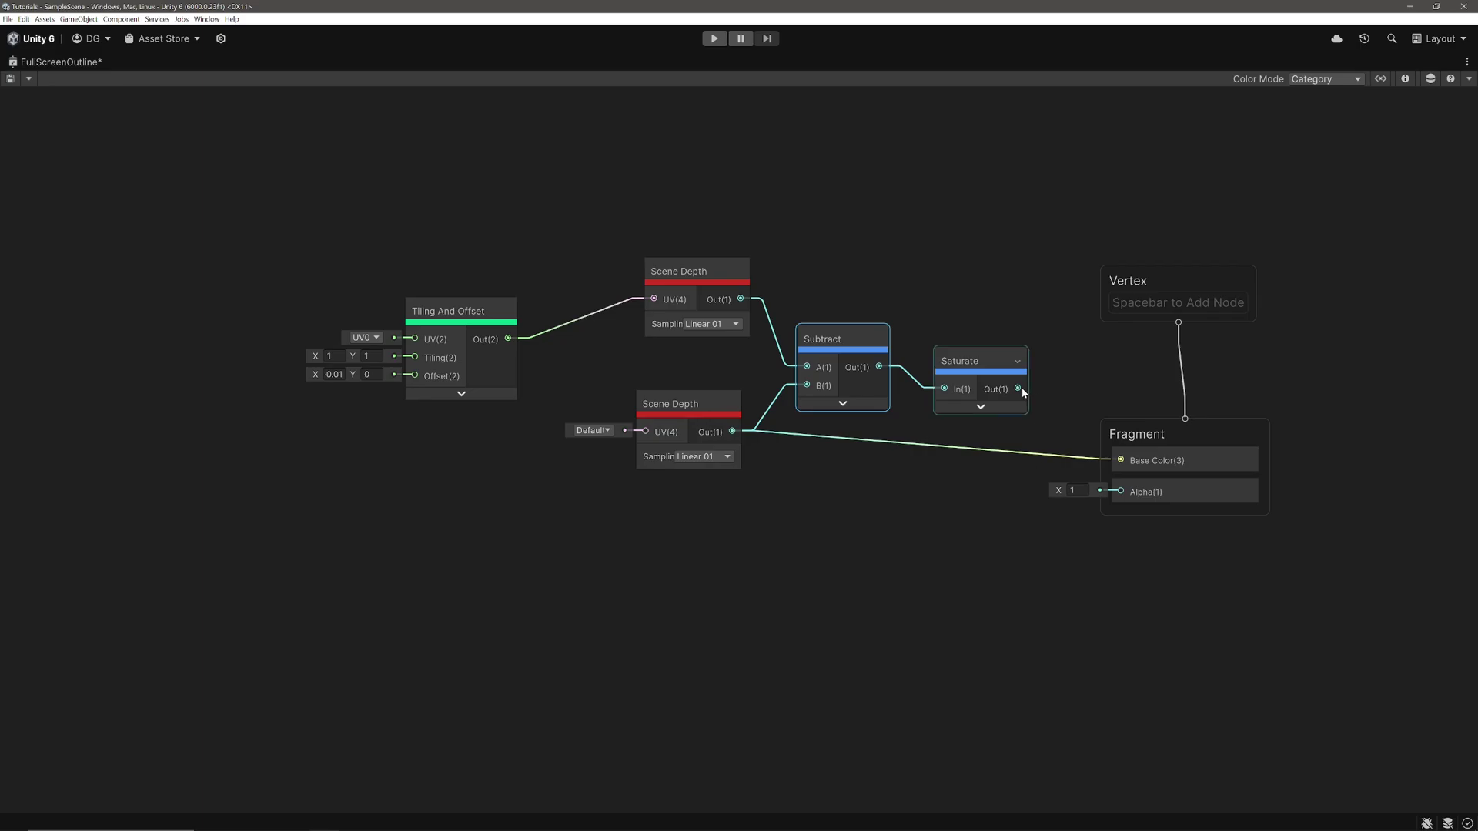
drag(1018, 388, 1123, 460)
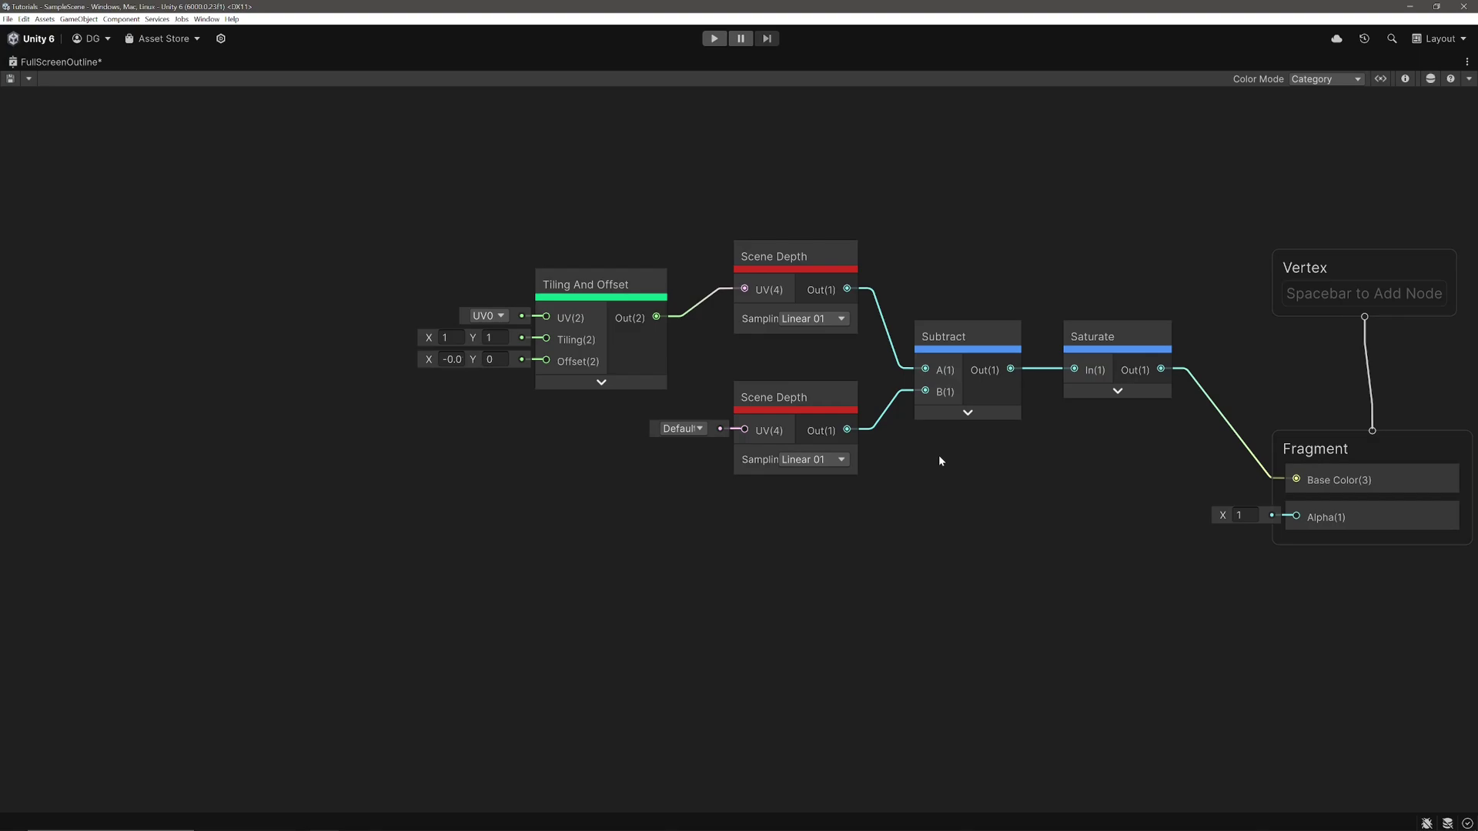
Step: Add a Float property named Thickness on the Blackboard
click(1382, 79)
click(1406, 79)
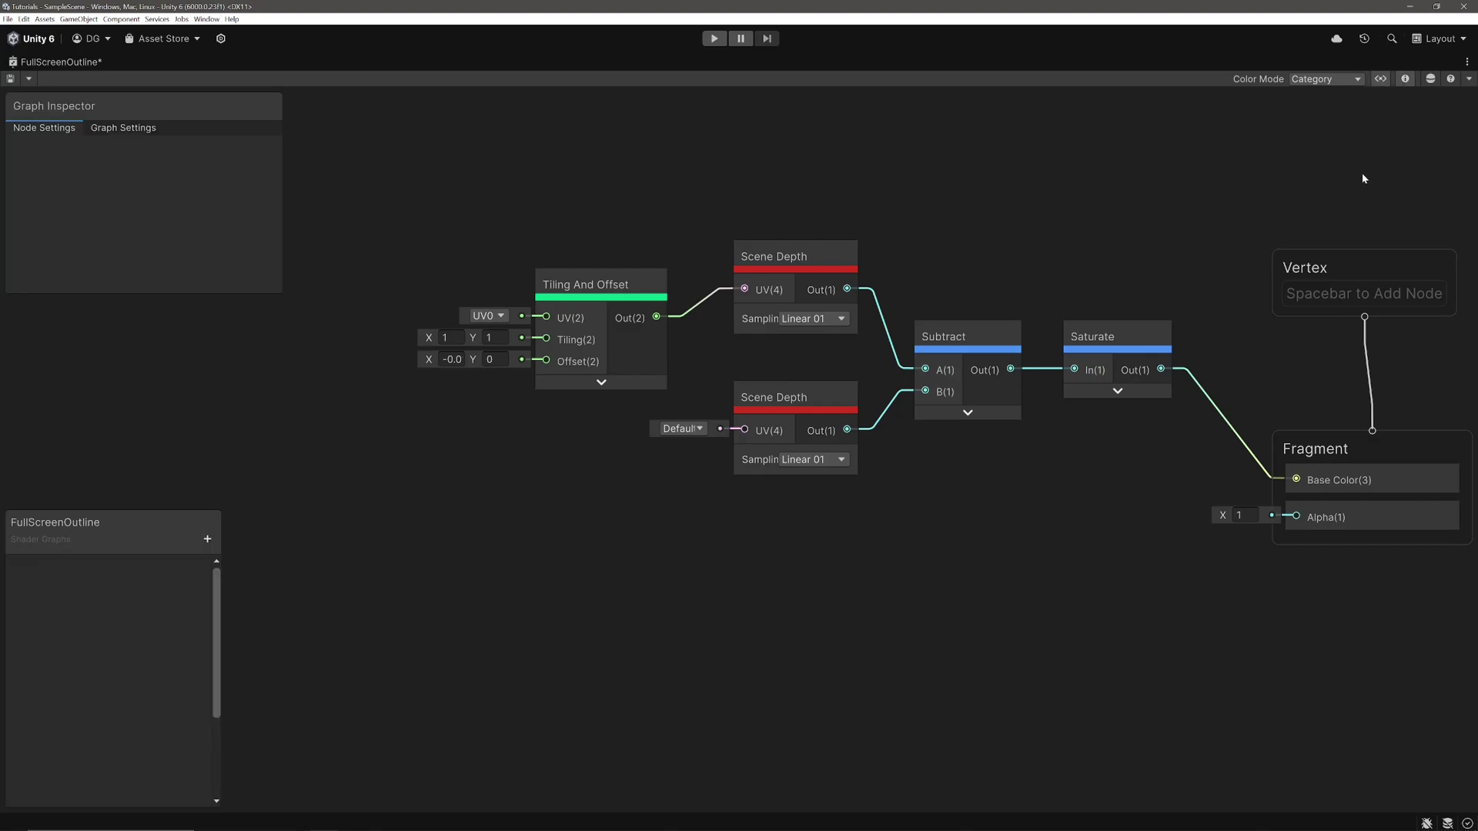
click(207, 539)
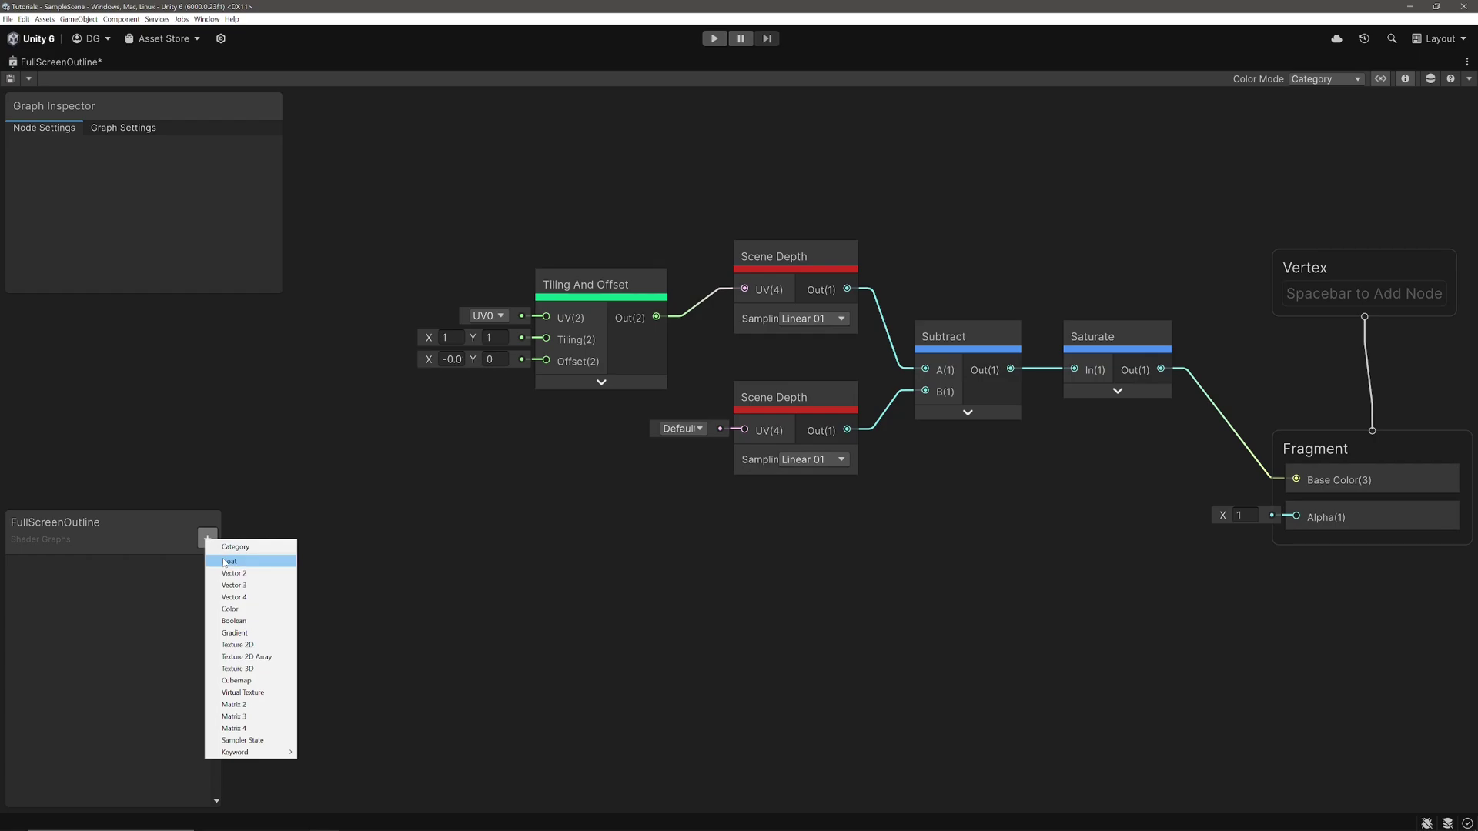
click(225, 561)
text(Thickness)
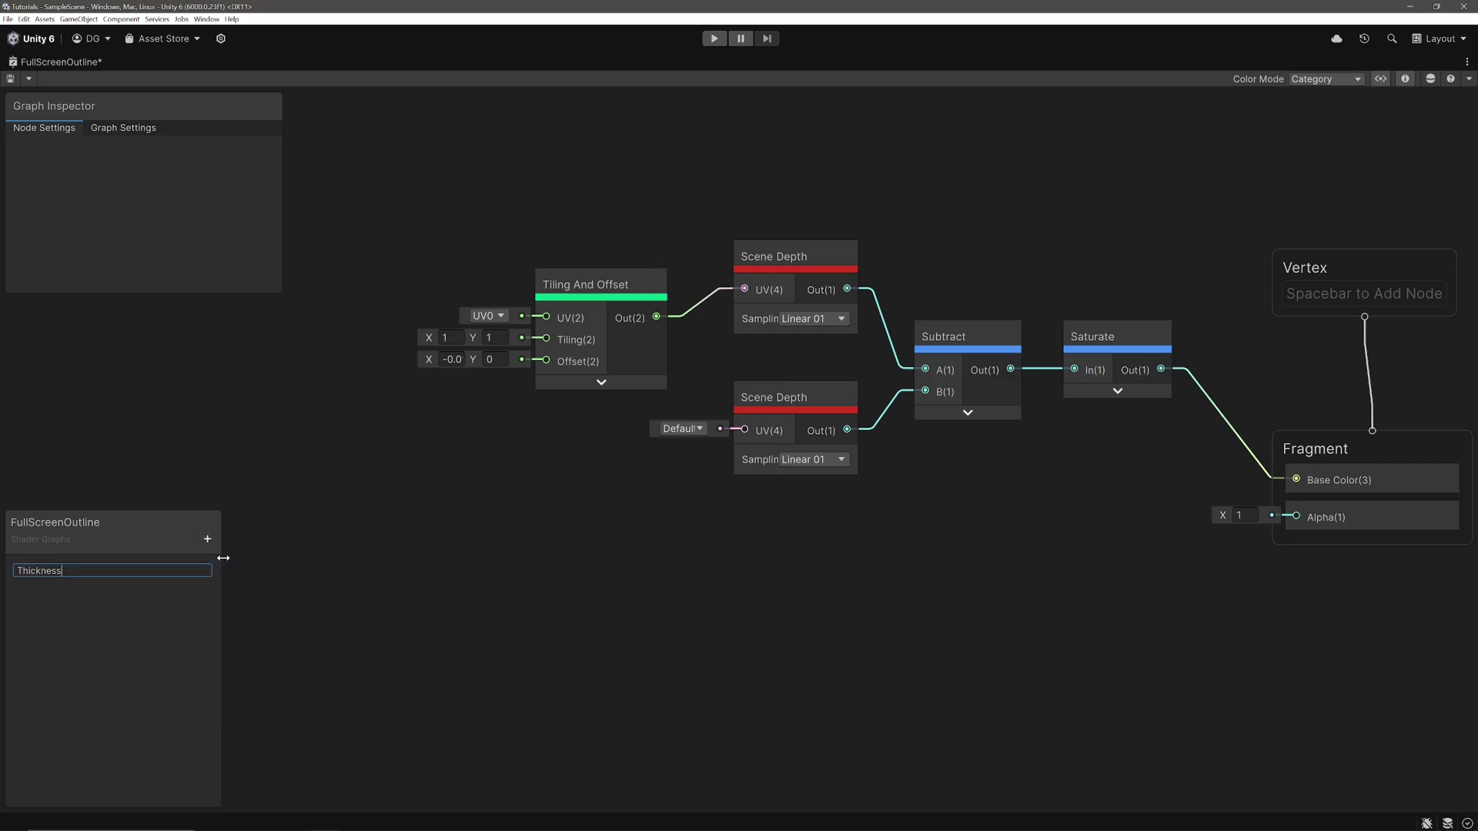
click(29, 568)
Step: Give Thickness a default of 0.01 and make it a slider with max 0.05
click(202, 256)
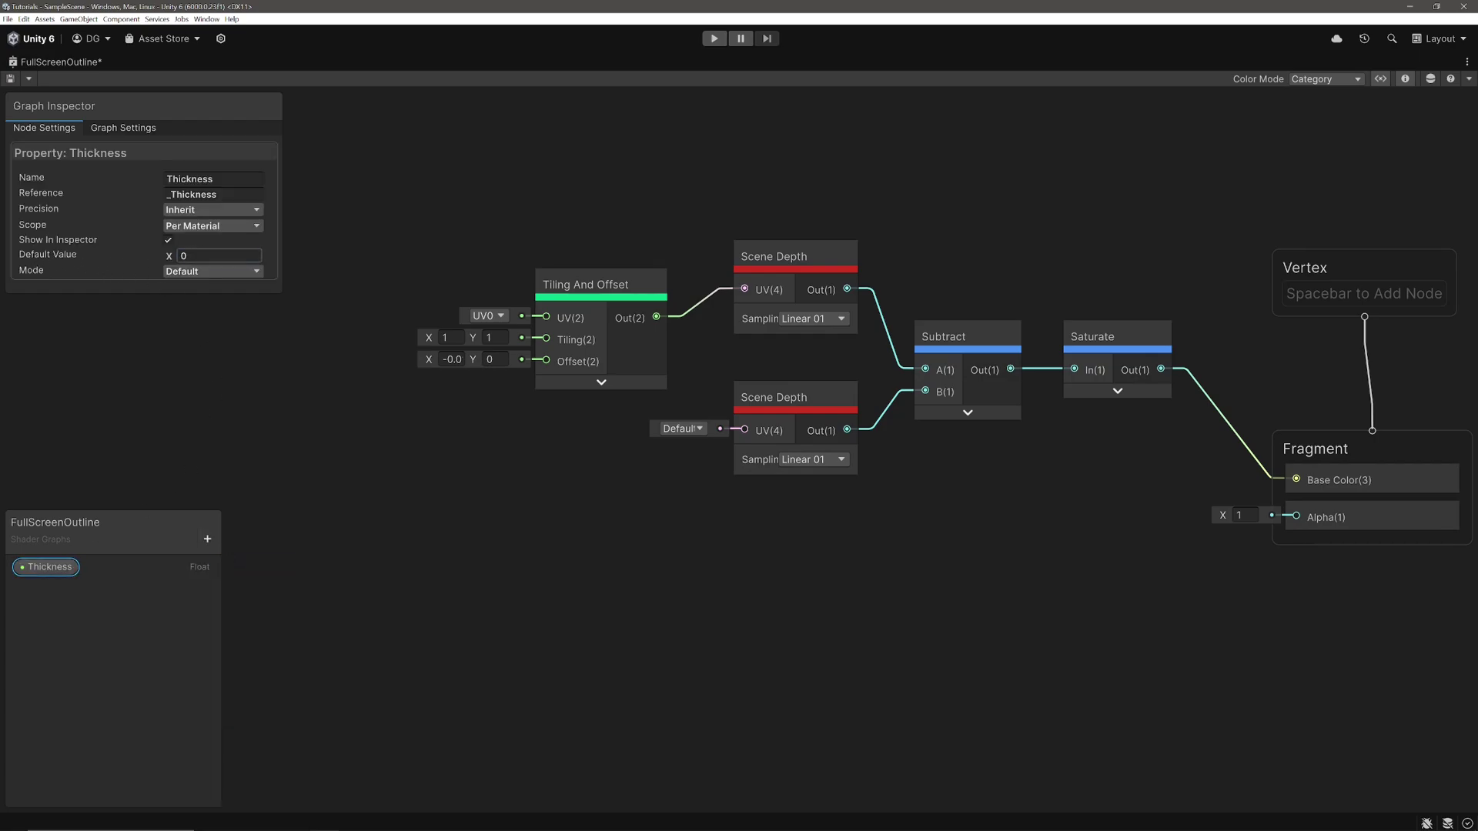
text(.01)
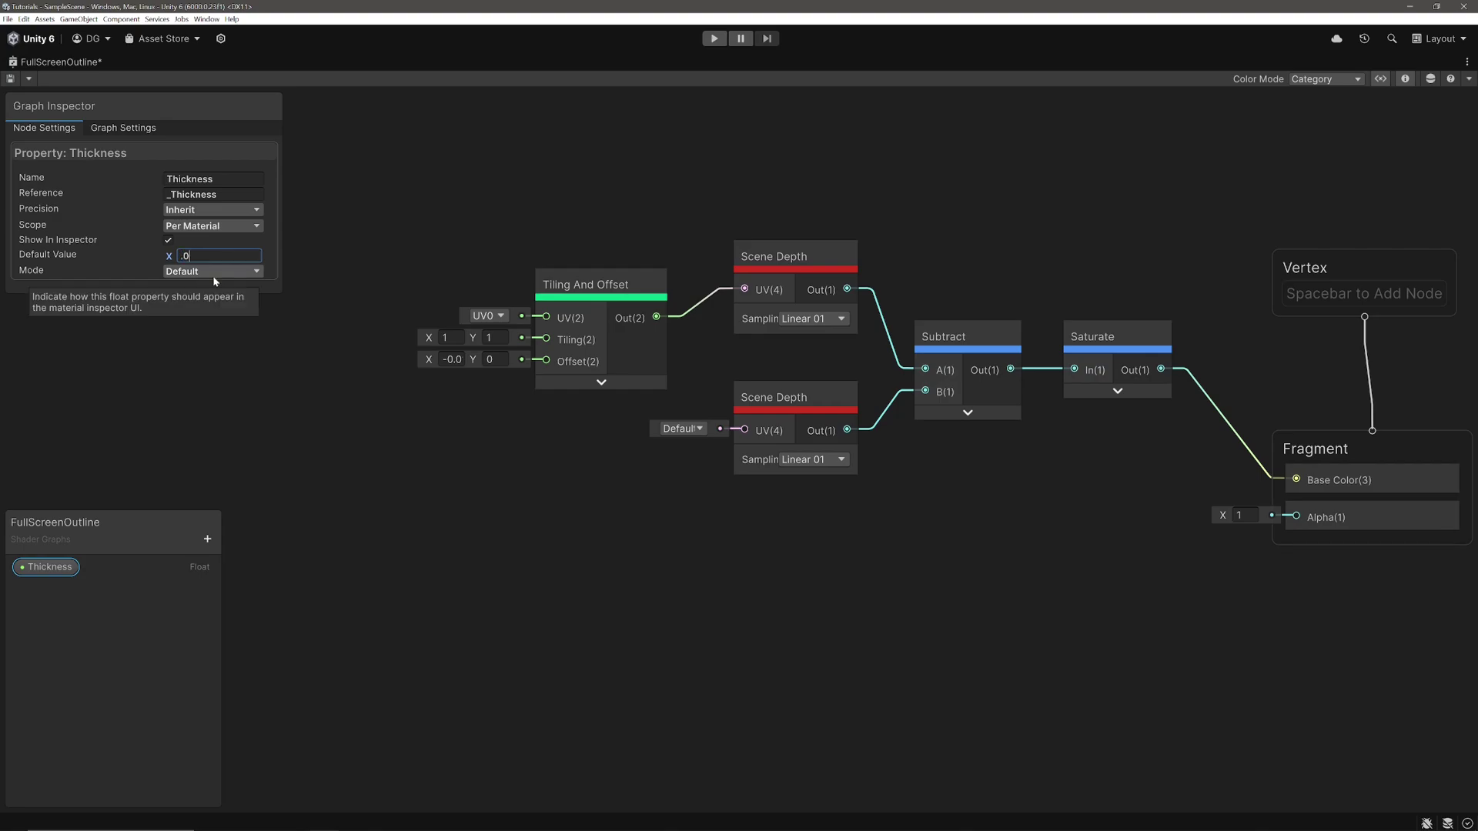
key(Return)
click(171, 279)
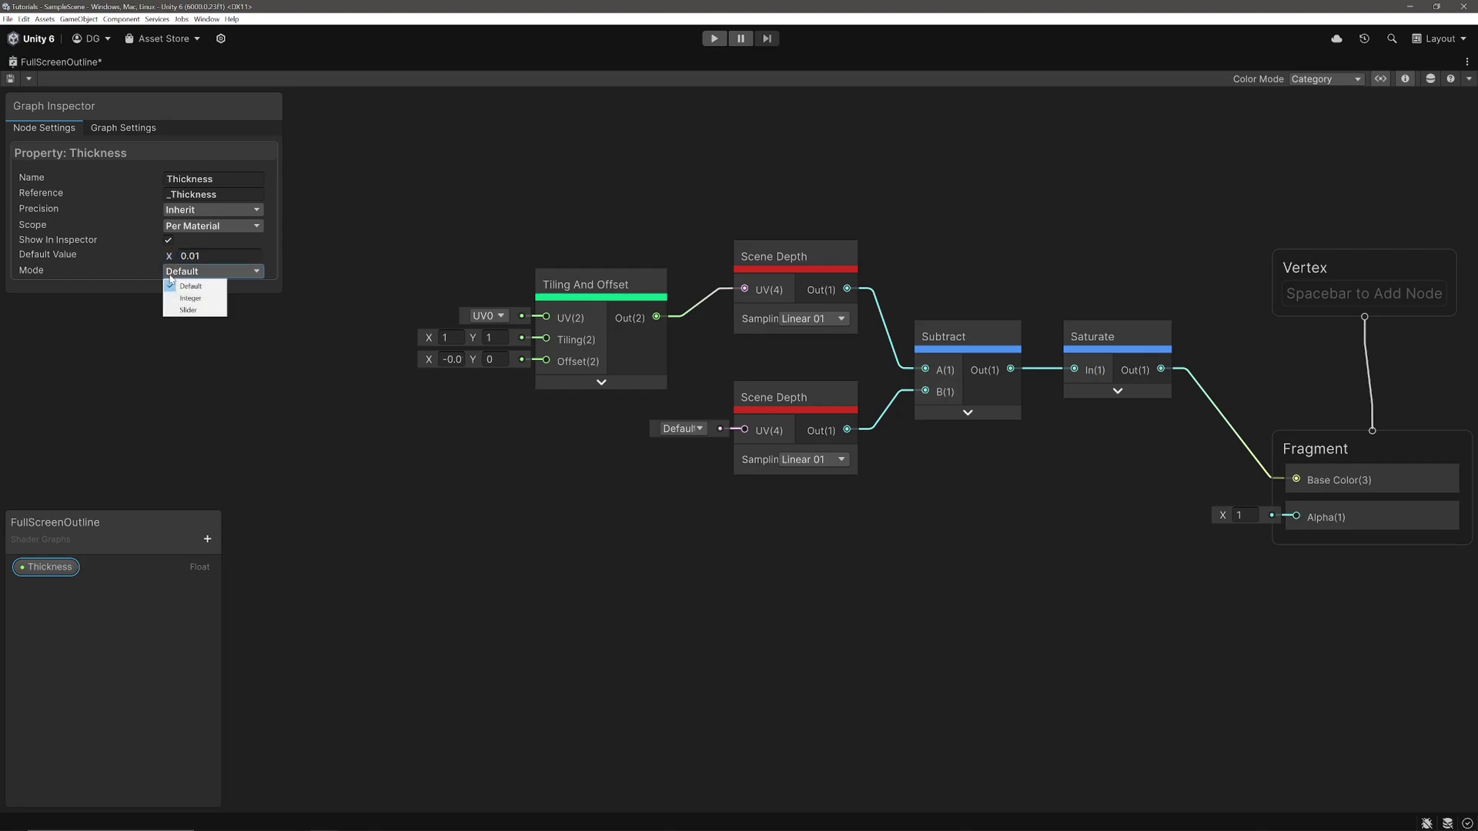
click(205, 315)
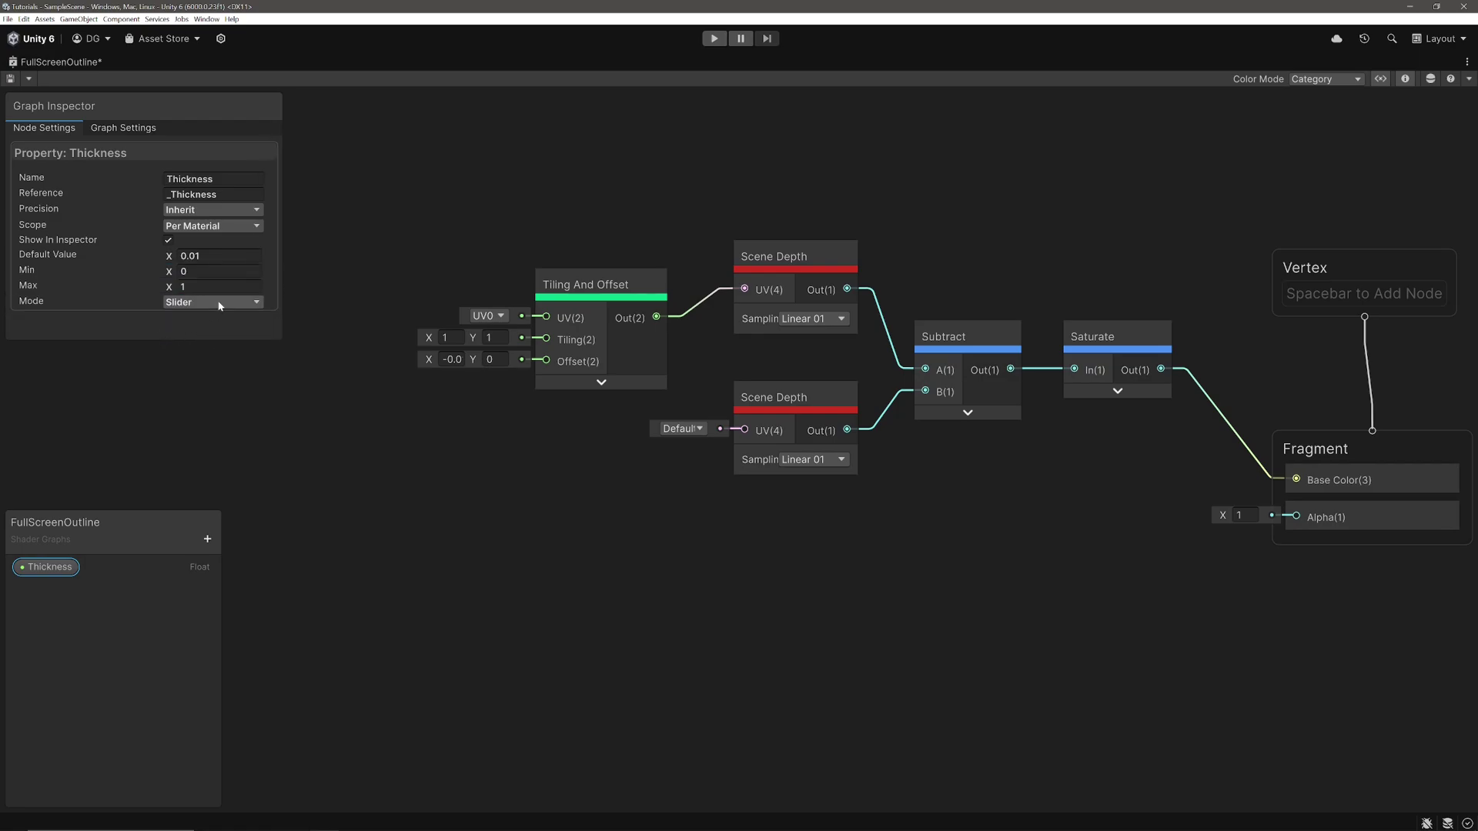
click(212, 287)
key(BackSpace)
text(0.05)
Step: Place the Thickness property node on the graph
drag(52, 570, 198, 375)
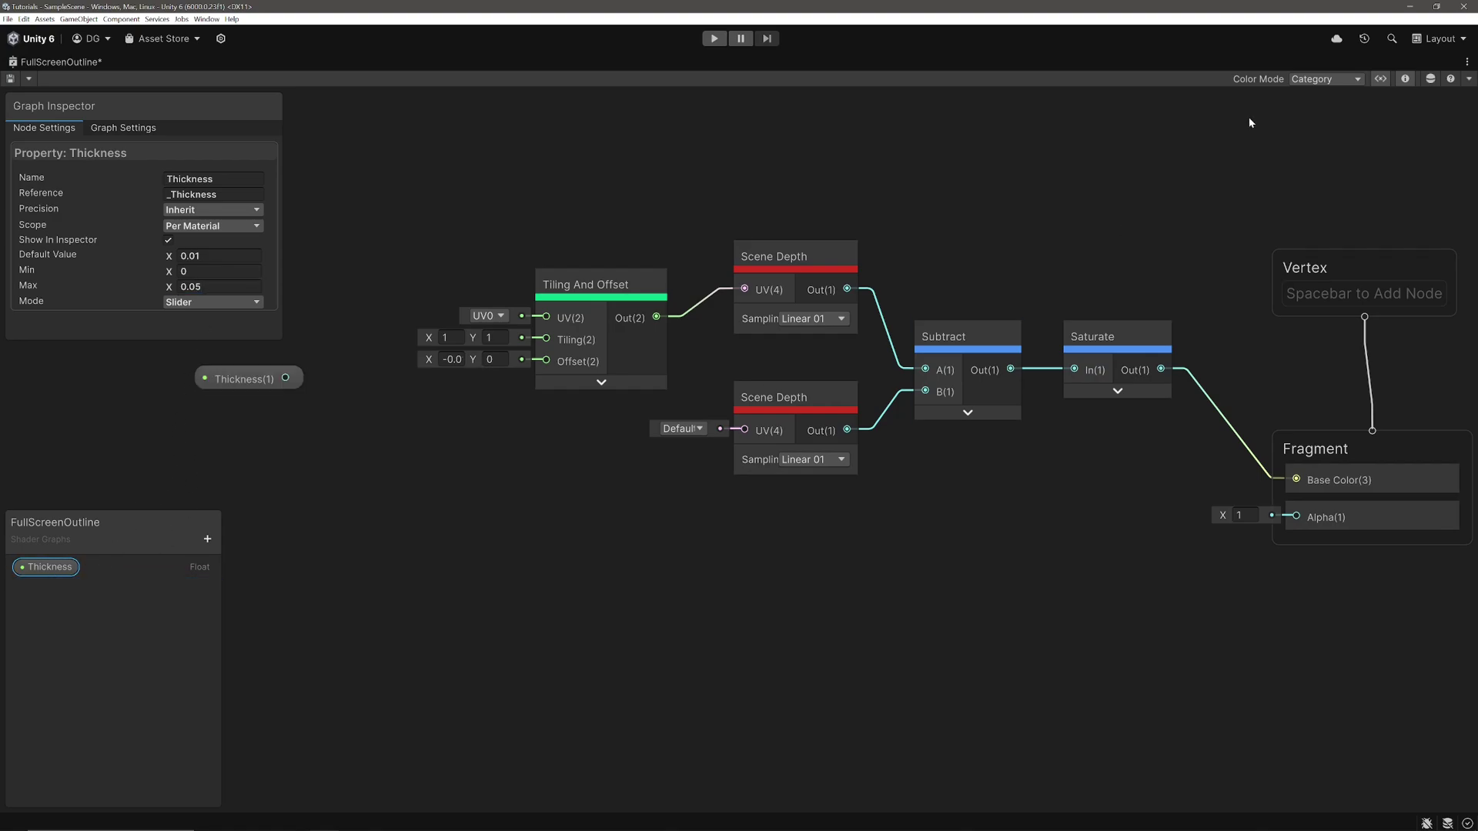
click(1380, 79)
click(1405, 78)
scroll(629, 427, up, 3)
click(325, 349)
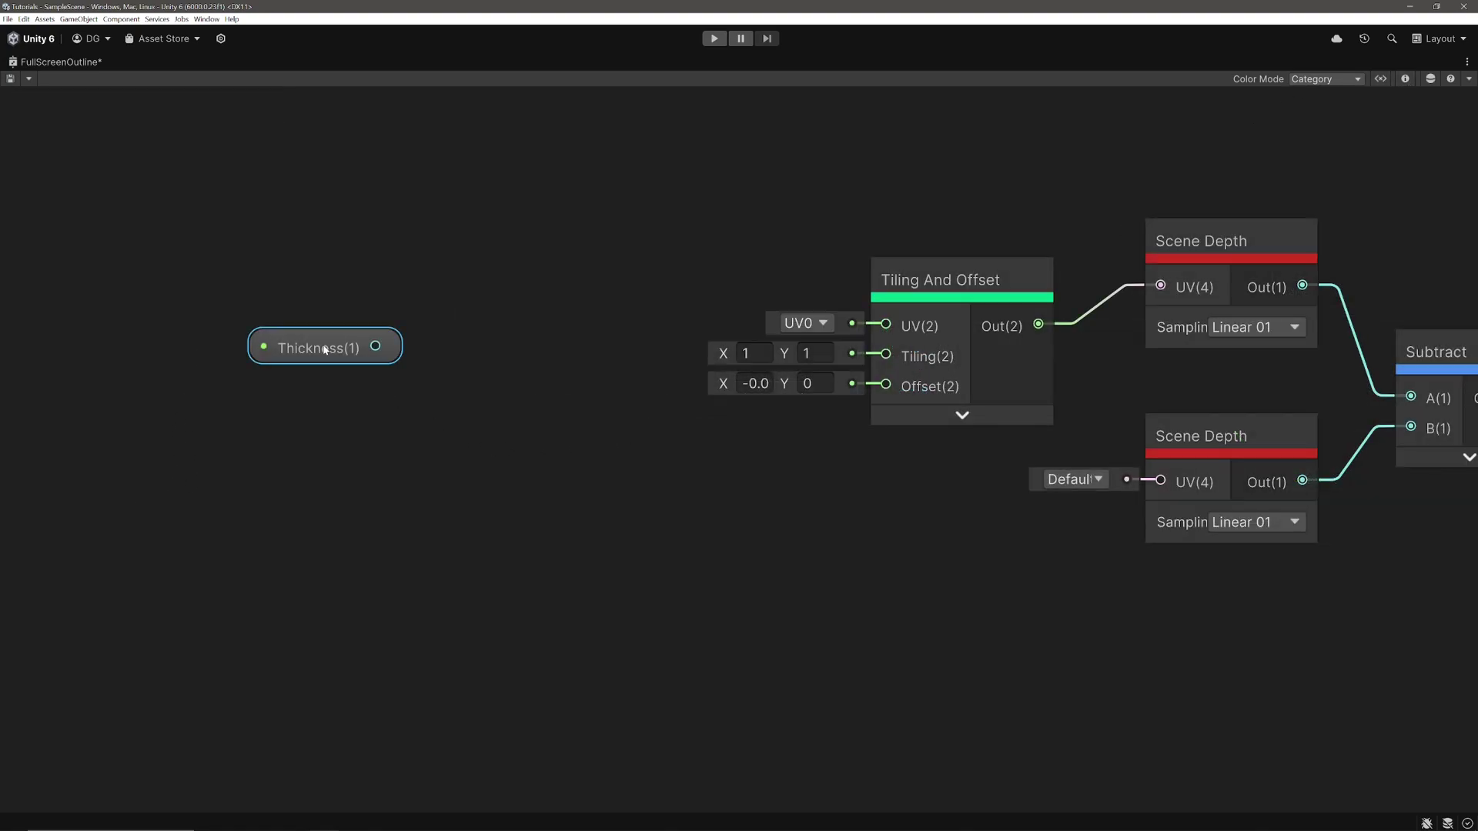
click(325, 350)
click(756, 383)
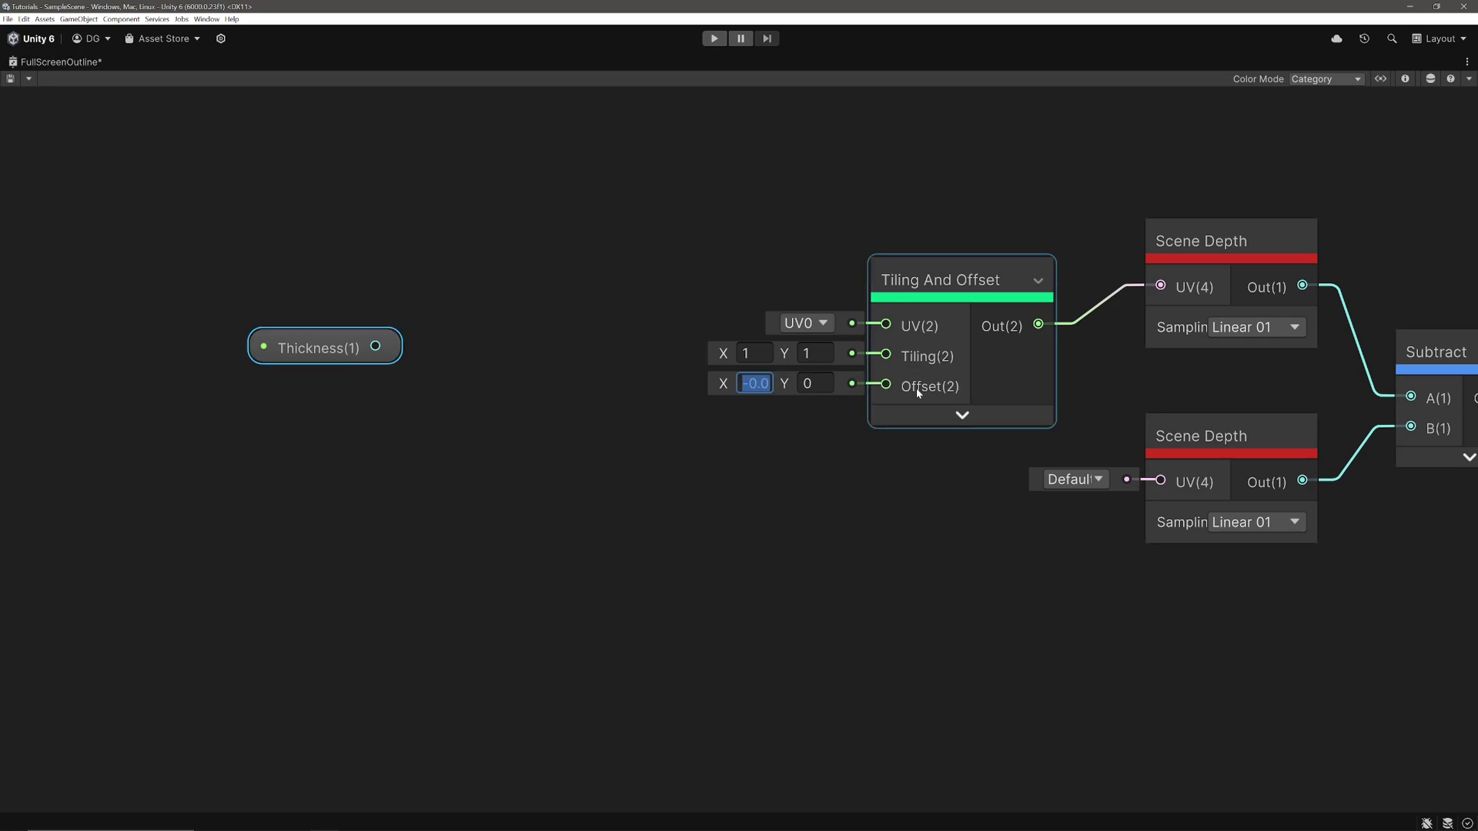
Step: Feed Thickness into a new Negate node
drag(375, 347, 463, 406)
text(nega)
key(Return)
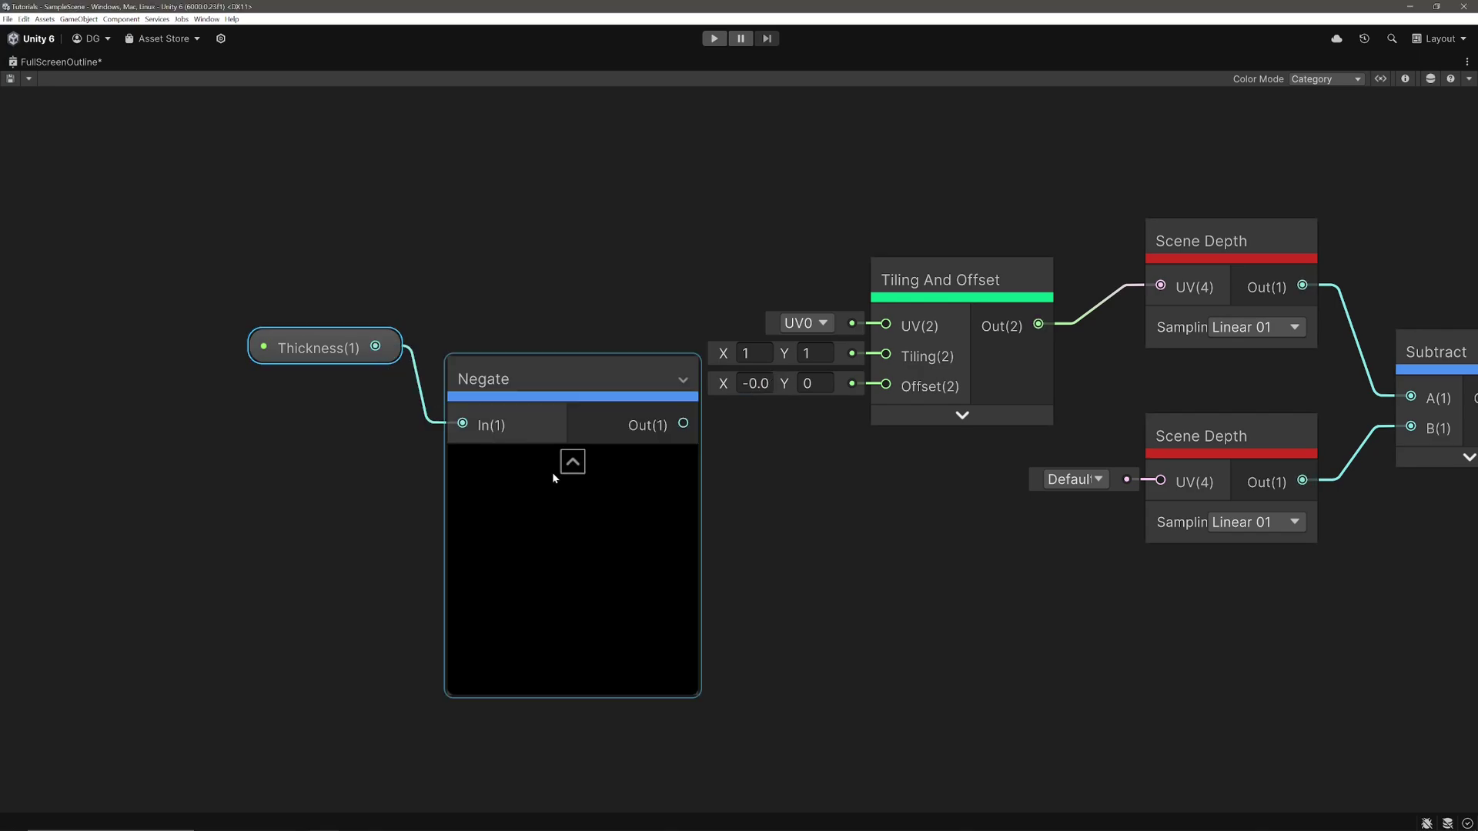
click(573, 462)
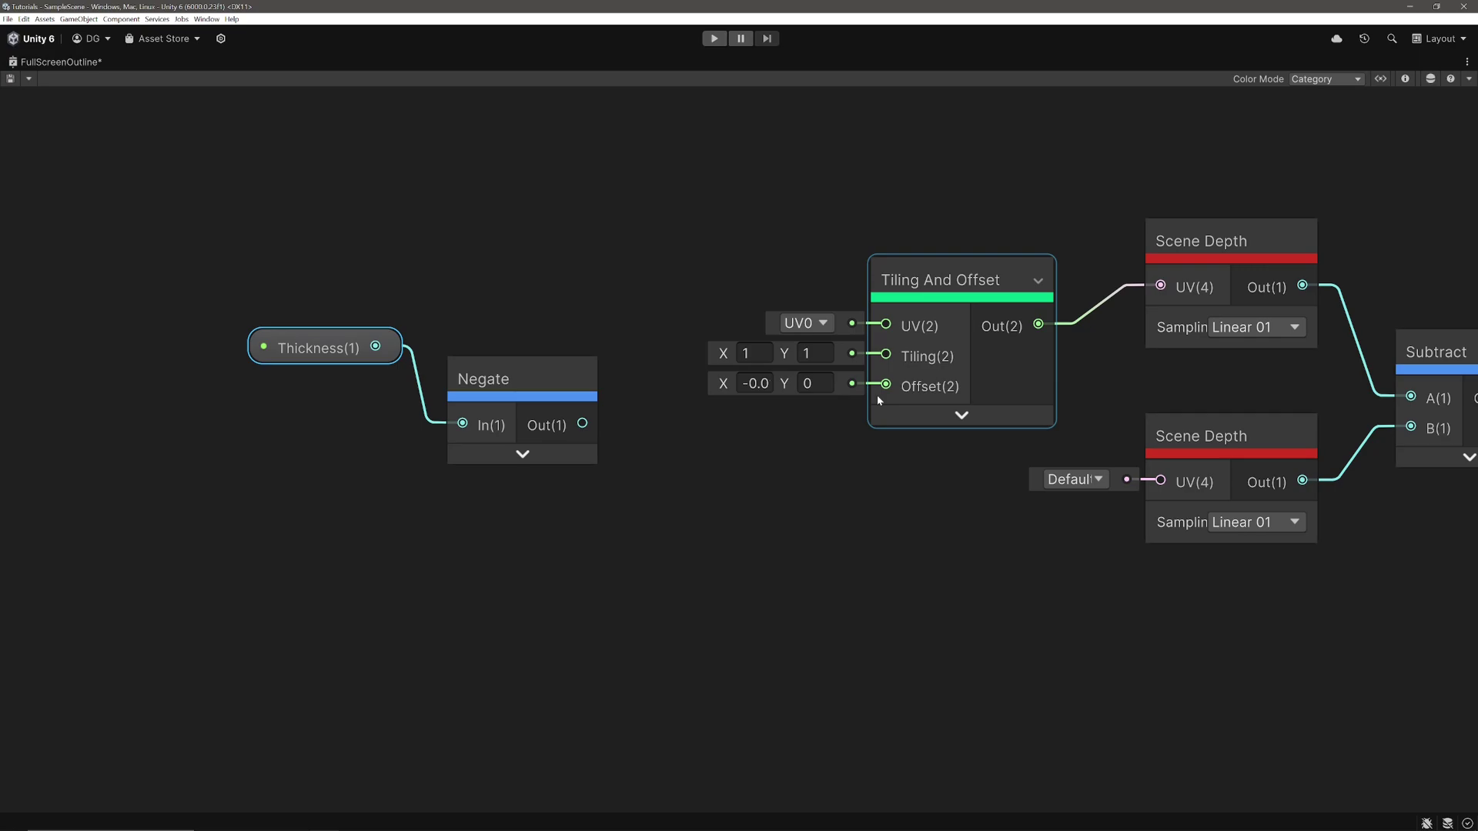
Step: Add a Vector 2 with the negated Thickness in X, wired into Tiling And Offset's Offset
click(664, 463)
key(space)
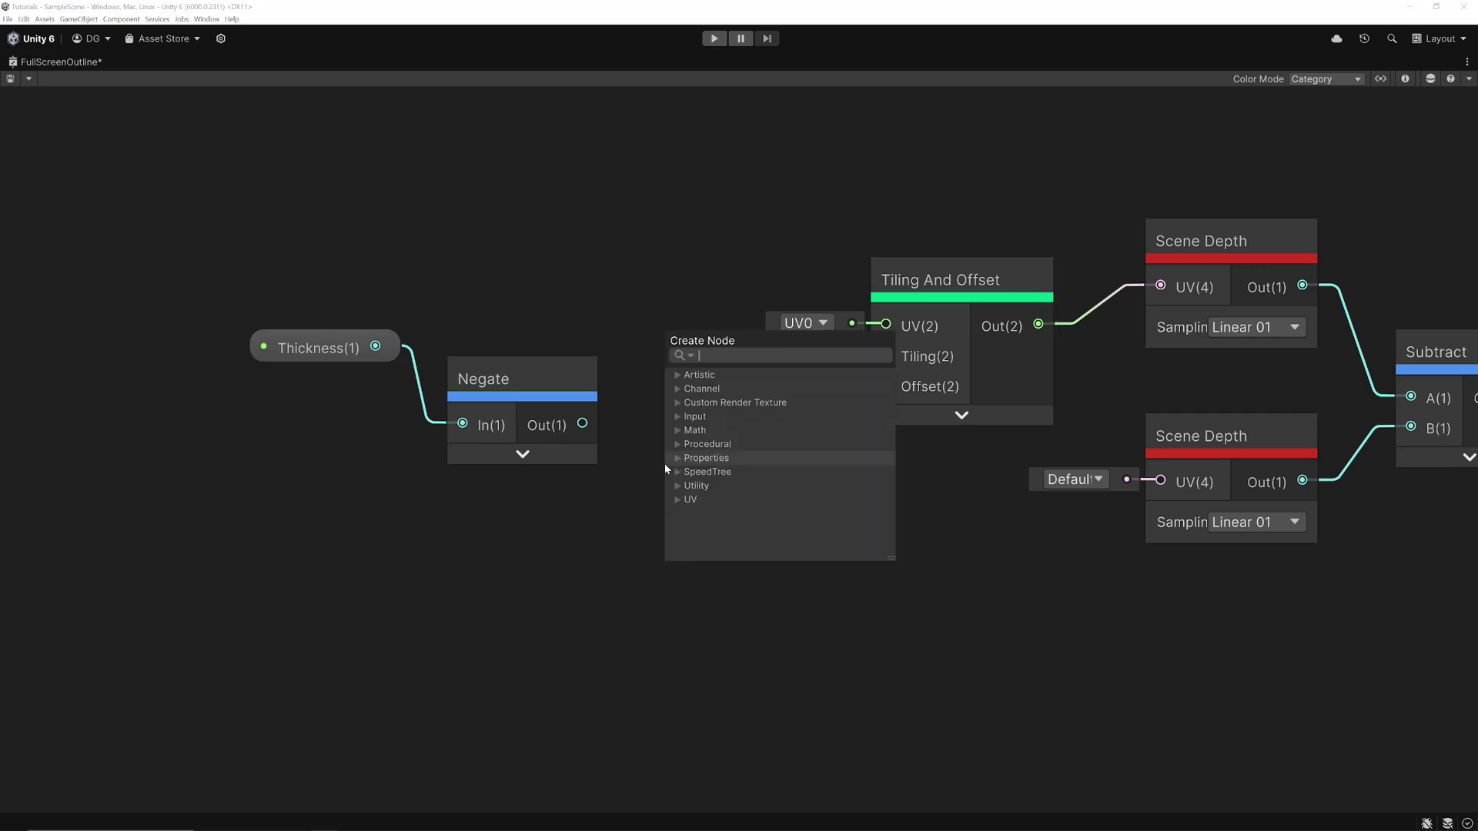
text(vec)
key(Return)
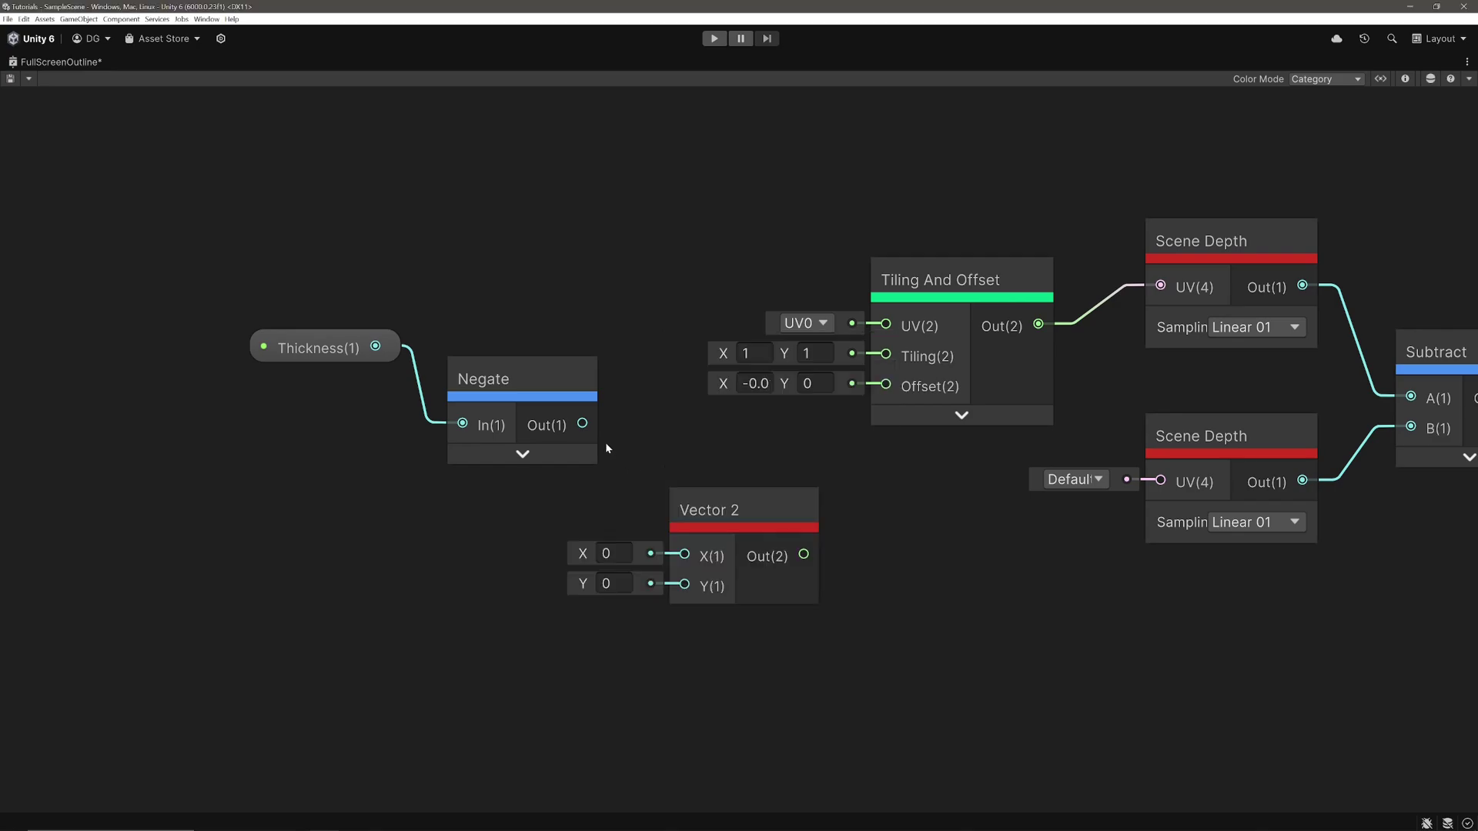
drag(583, 423, 687, 562)
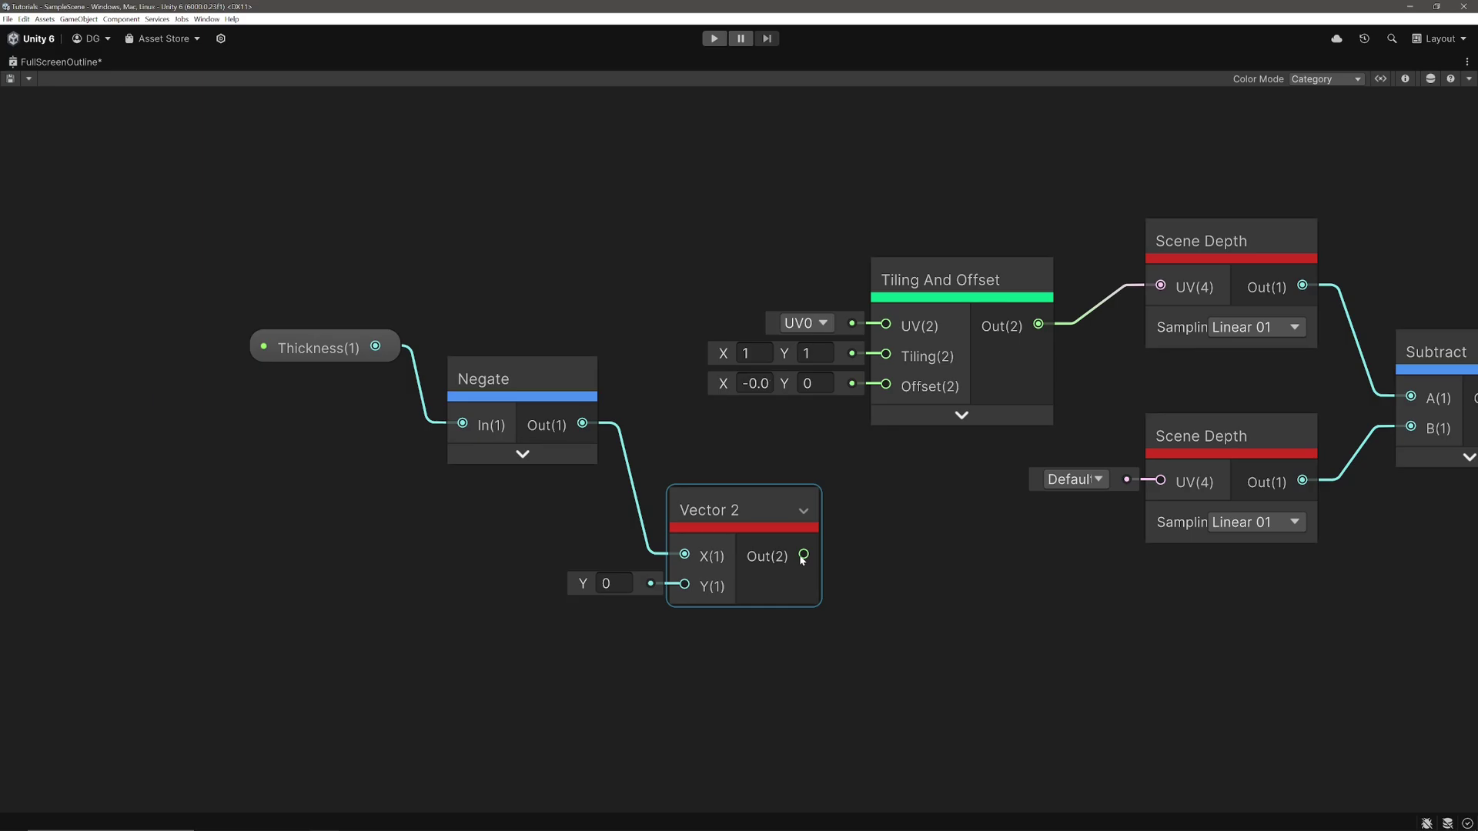
drag(803, 554, 884, 390)
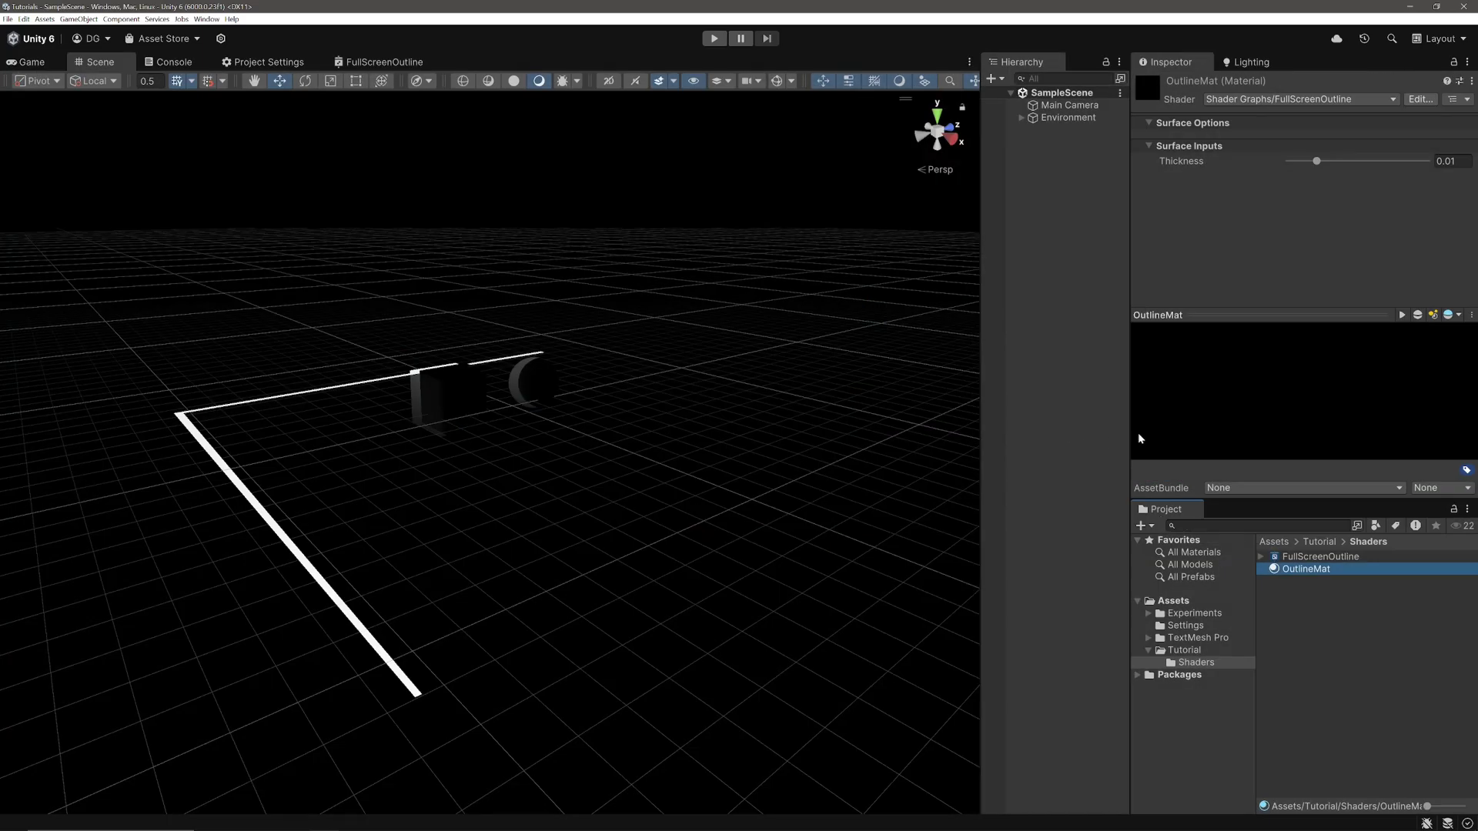
Step: Drag OutlineMat's Thickness slider down to 0.004 to thin the outline
drag(1316, 167, 1299, 171)
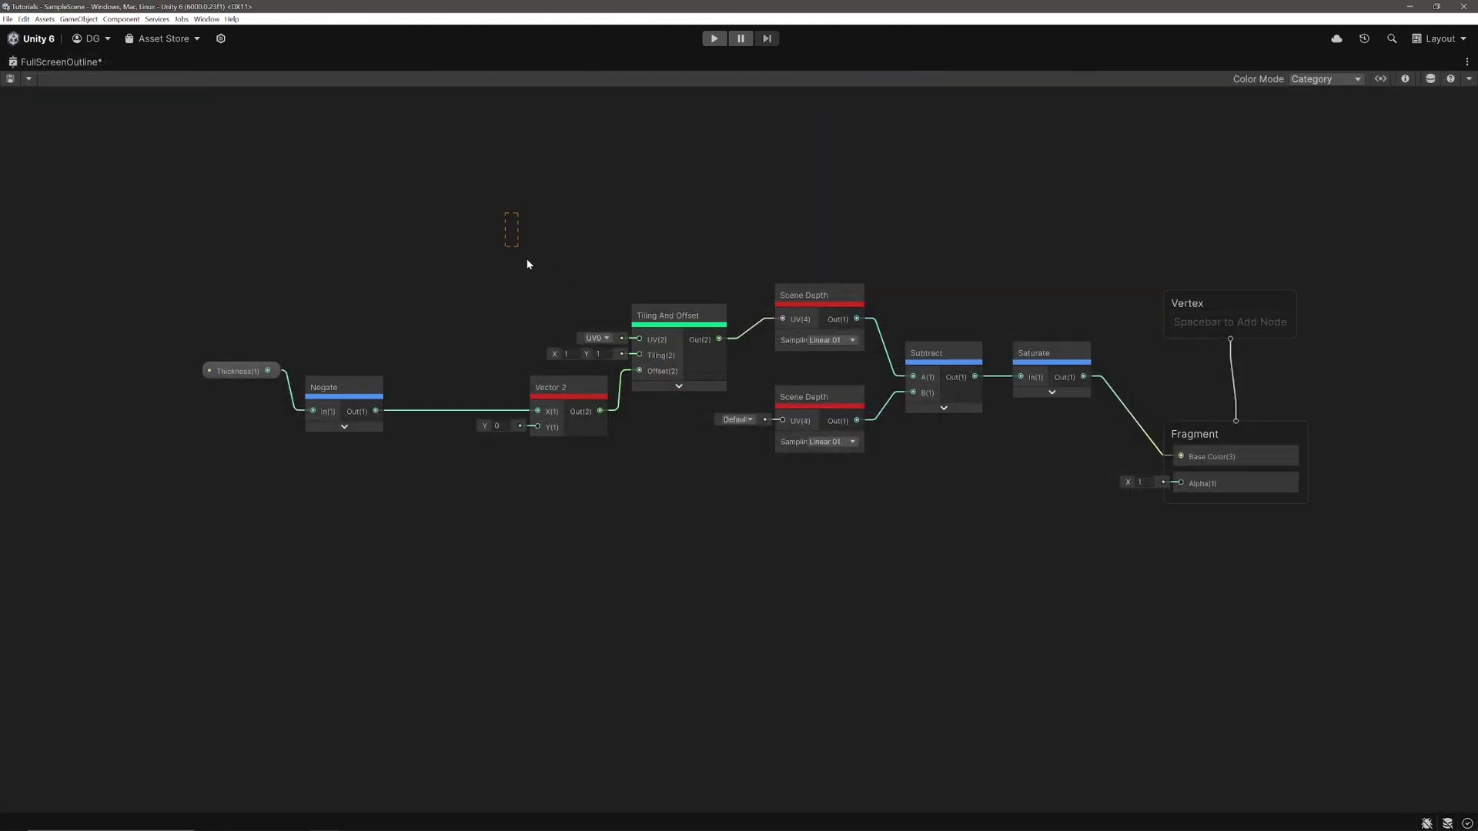
Step: Group the depth-difference node chain and name the group 'Border Left'
drag(504, 214, 1072, 531)
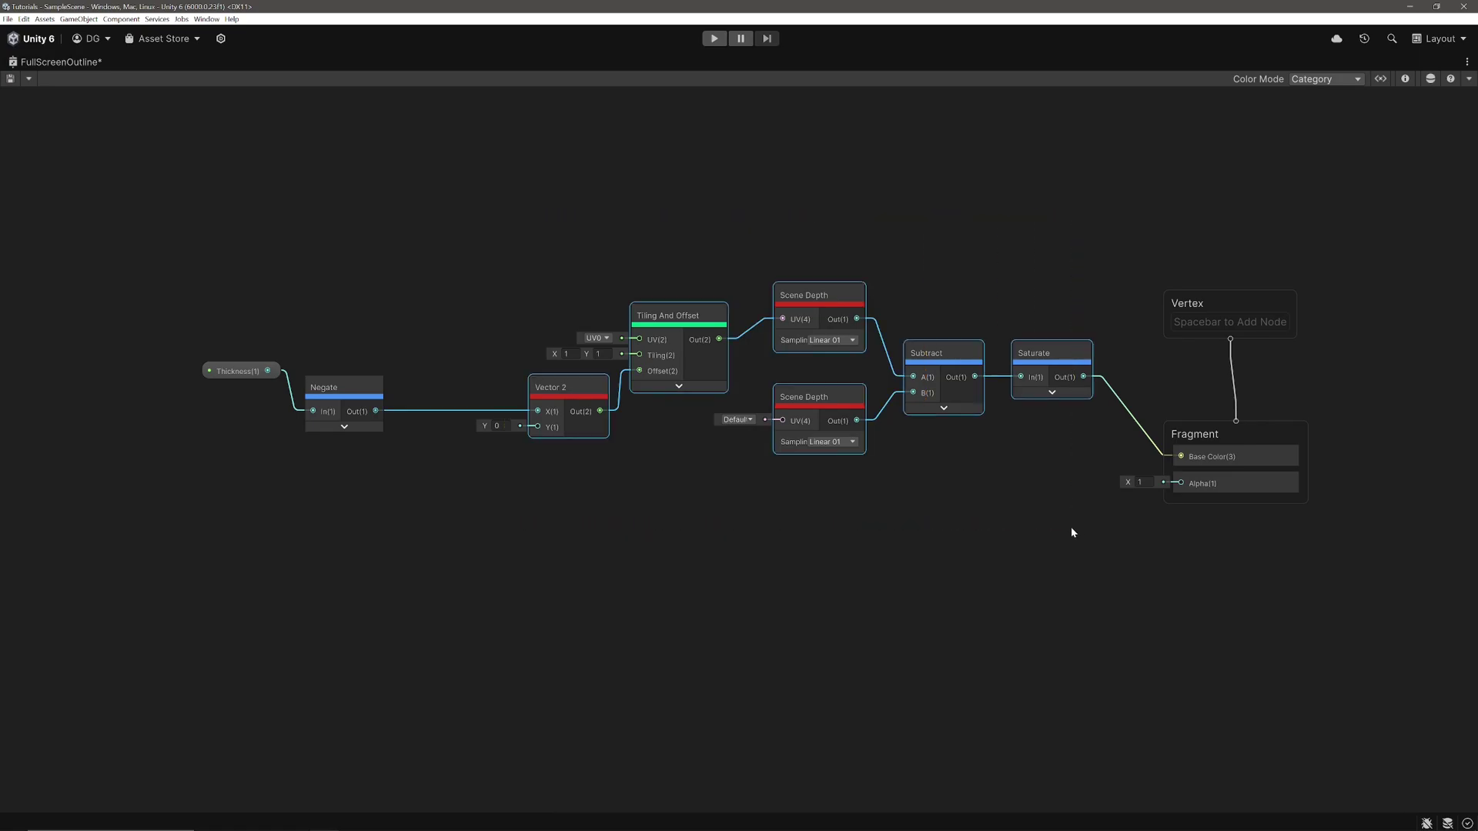
key(ctrl+g)
text(Bor)
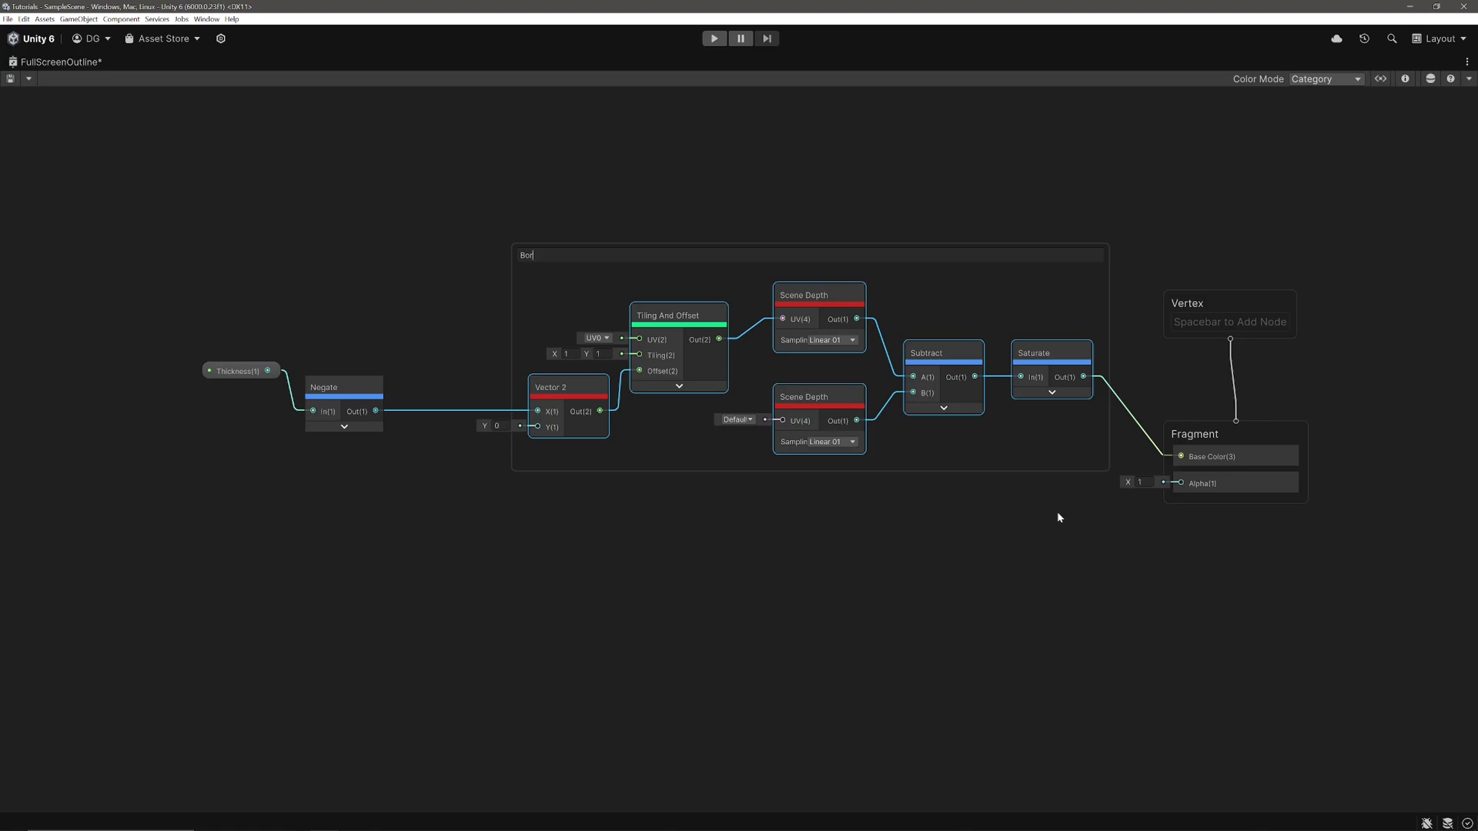
text(der Left)
key(Return)
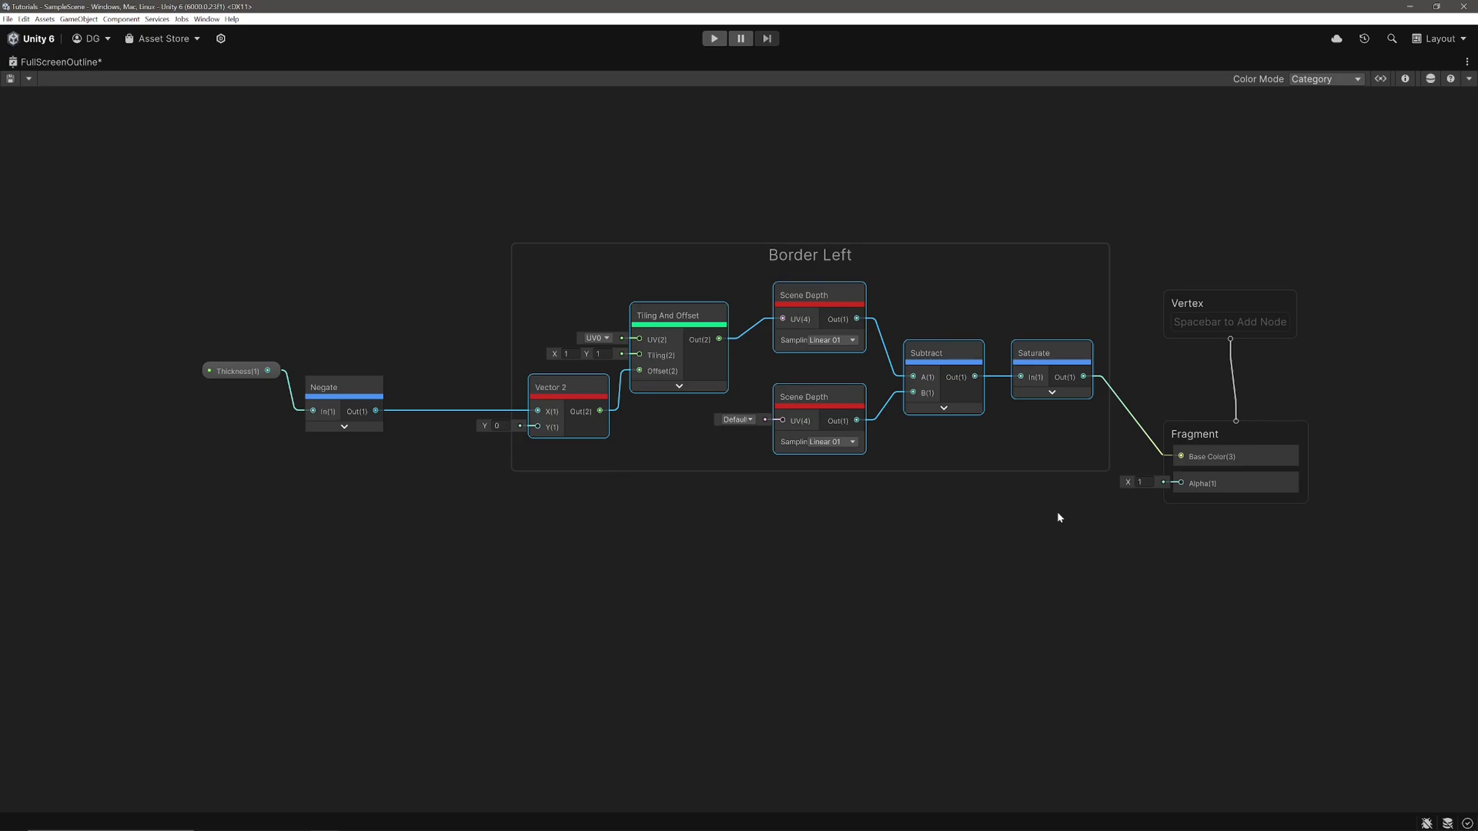
Step: Duplicate it below as 'Border Right' and wire Thickness straight into its Vector 2 X
click(874, 251)
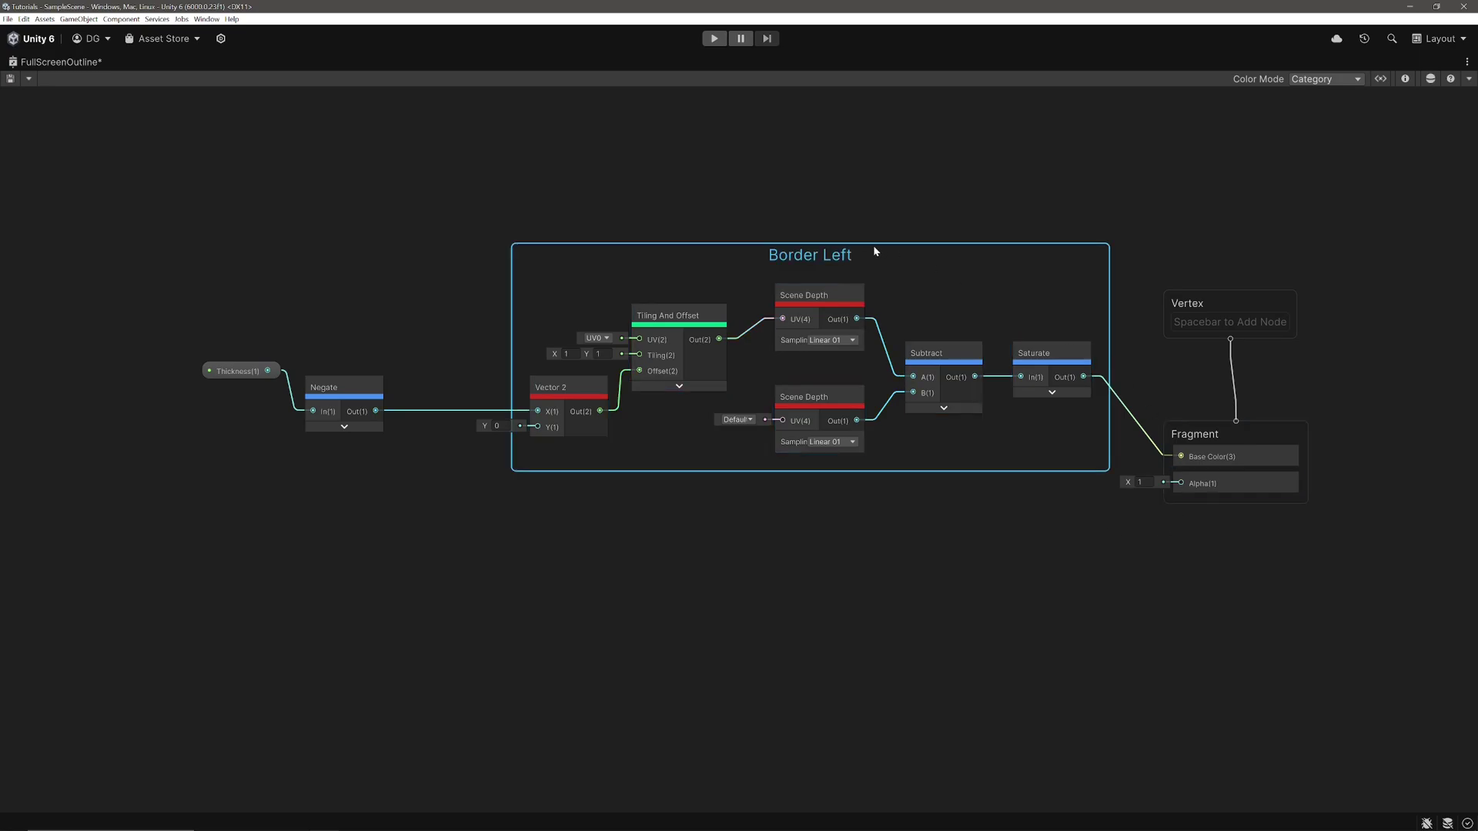
key(ctrl+d)
drag(962, 175, 819, 499)
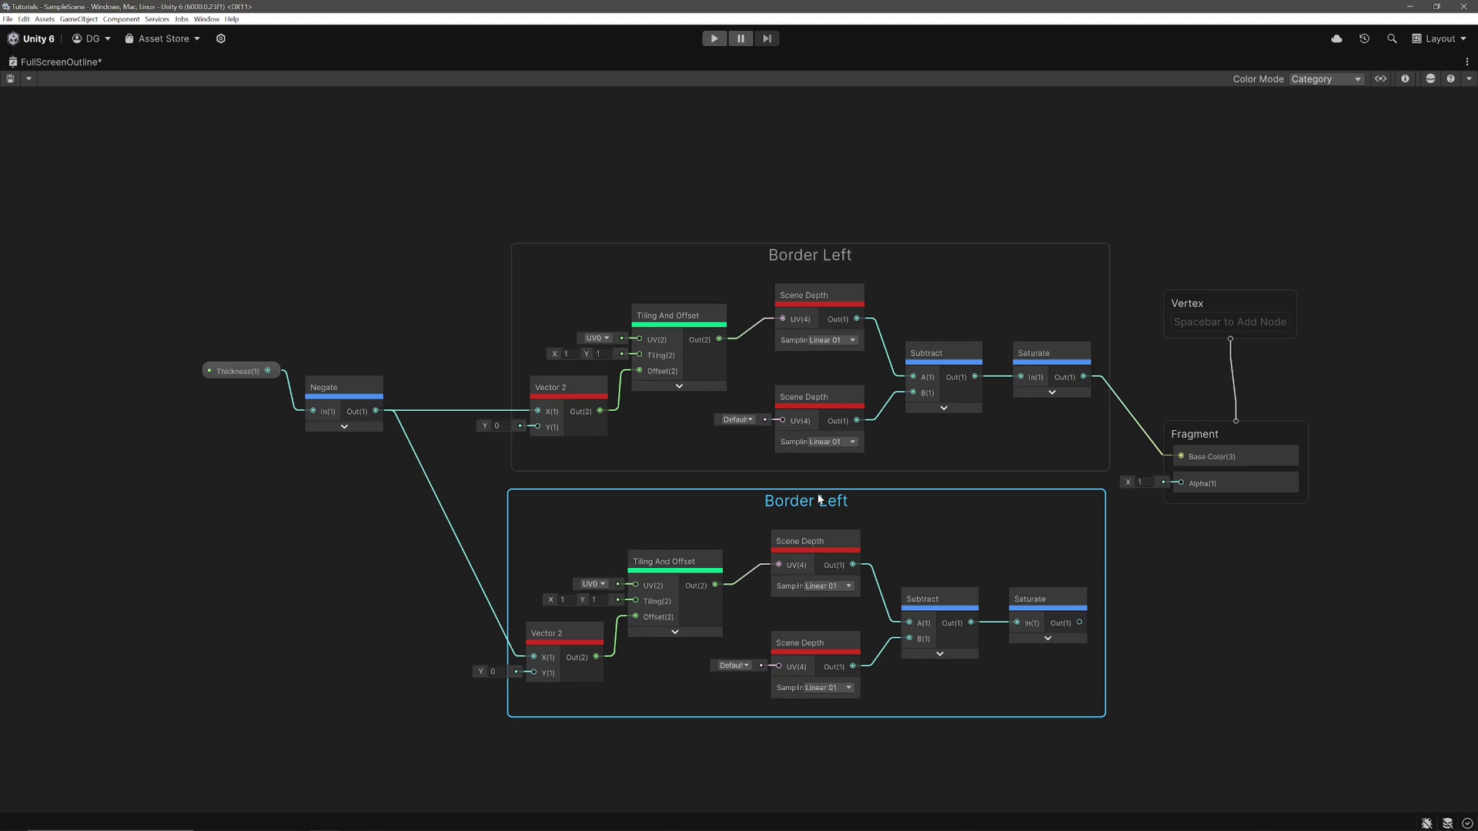
double_click(819, 499)
click(559, 501)
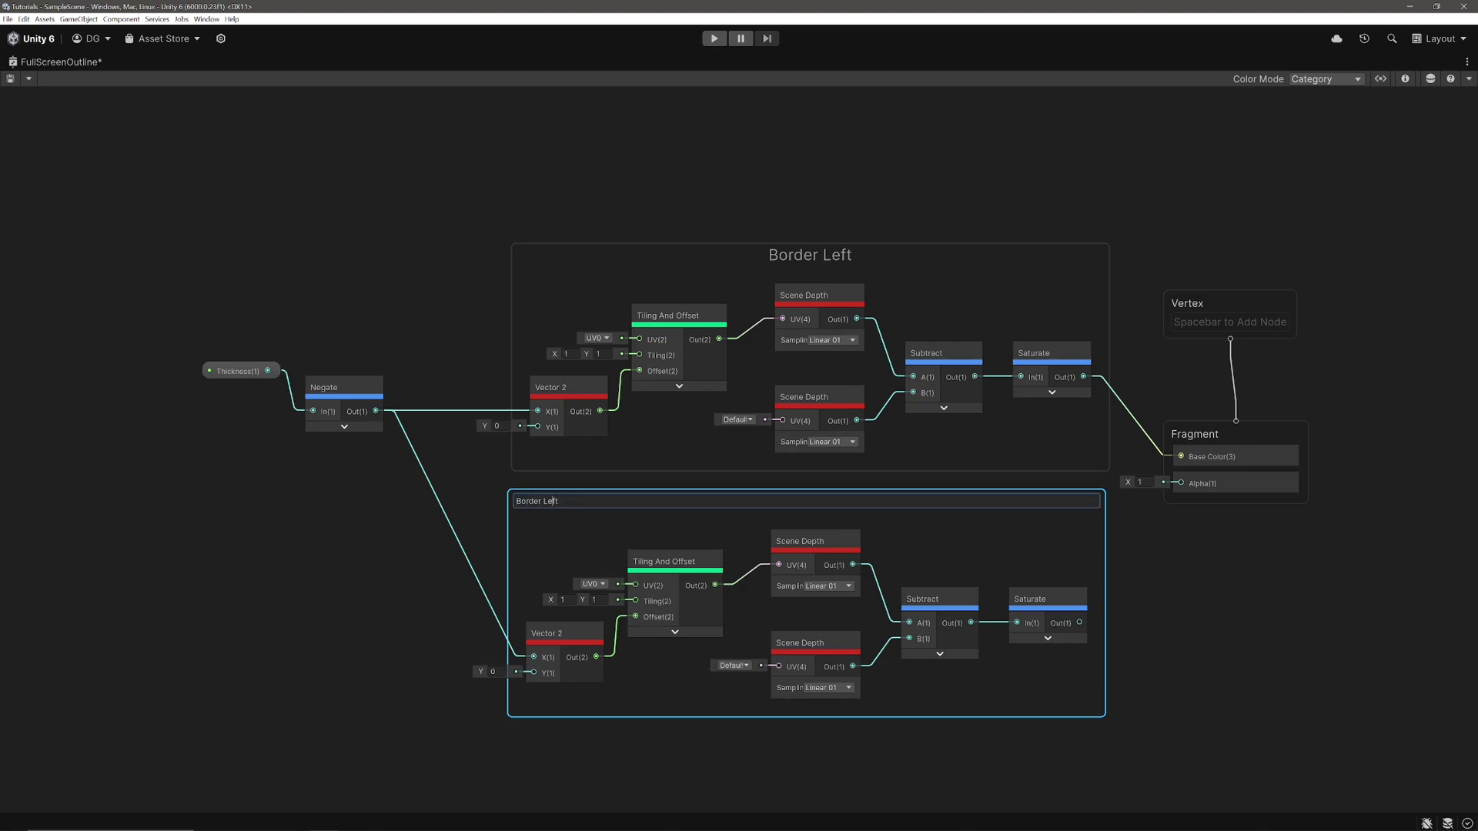
key(ctrl+shift+Left)
text(Right)
key(Return)
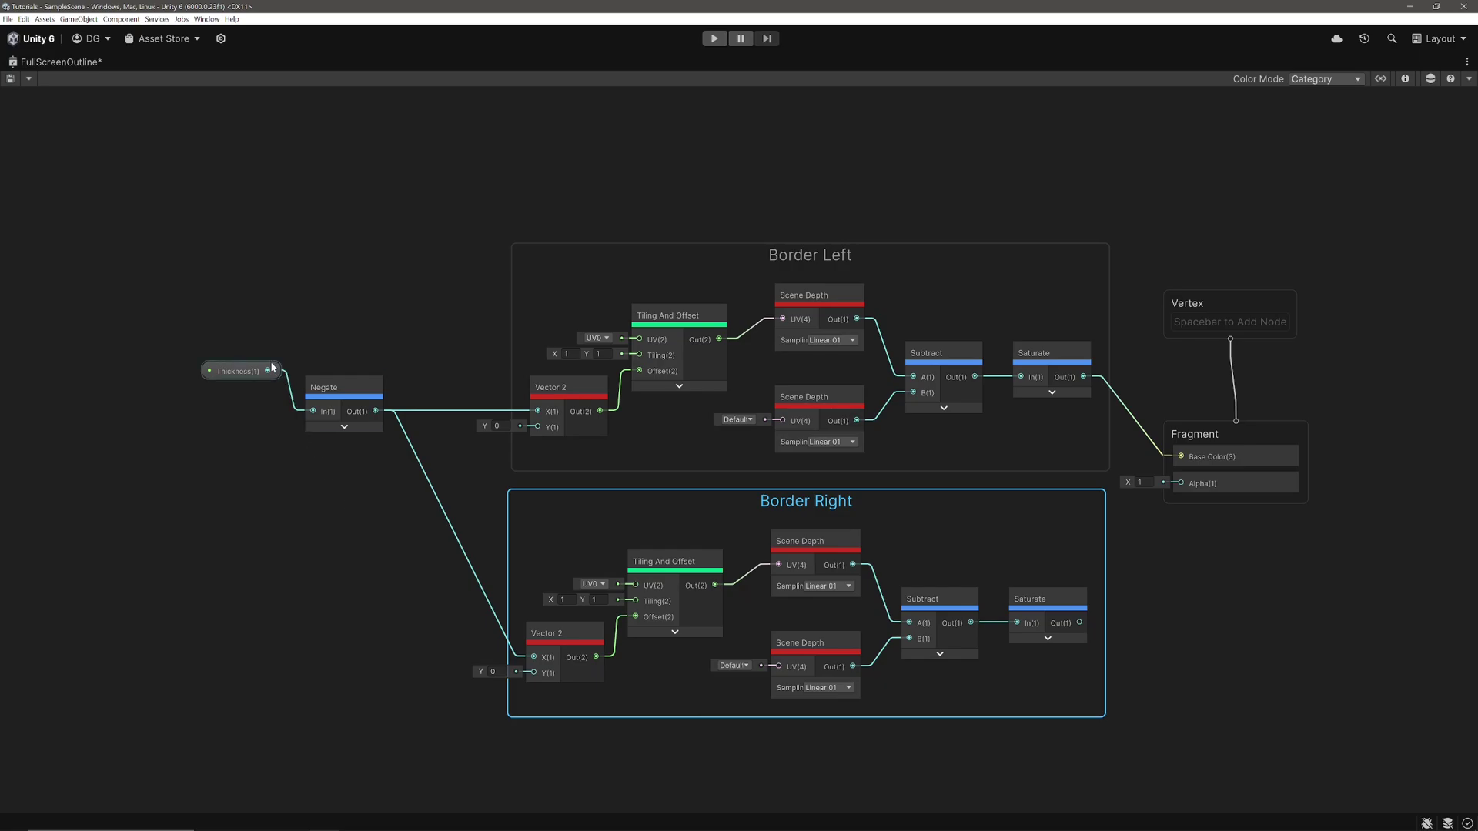
drag(268, 370, 534, 657)
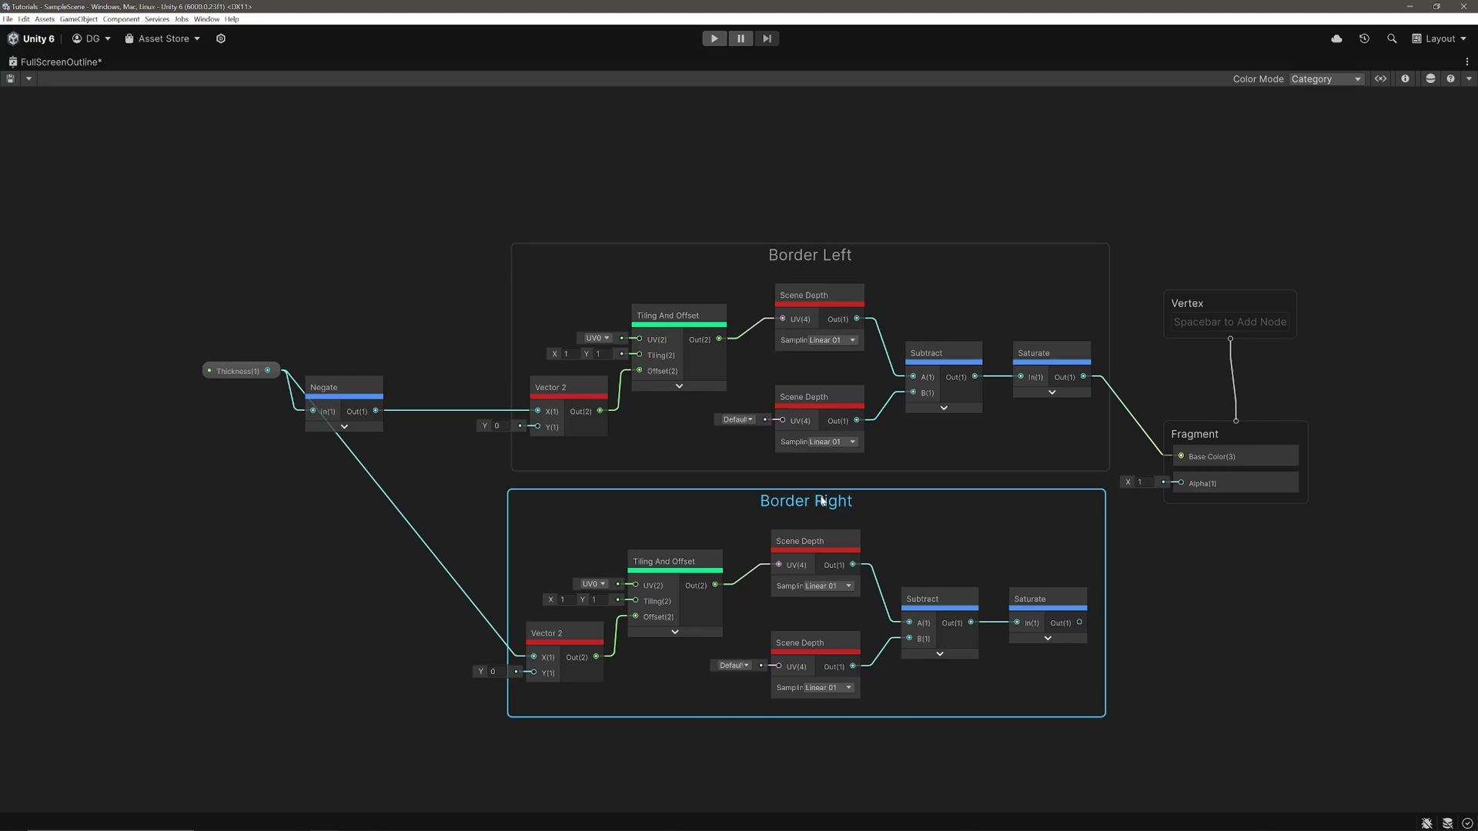
middle_drag(967, 495, 643, 451)
Step: Sum the Border Left and Border Right Saturate outputs in a new Add node, preview collapsed
drag(960, 386, 1207, 384)
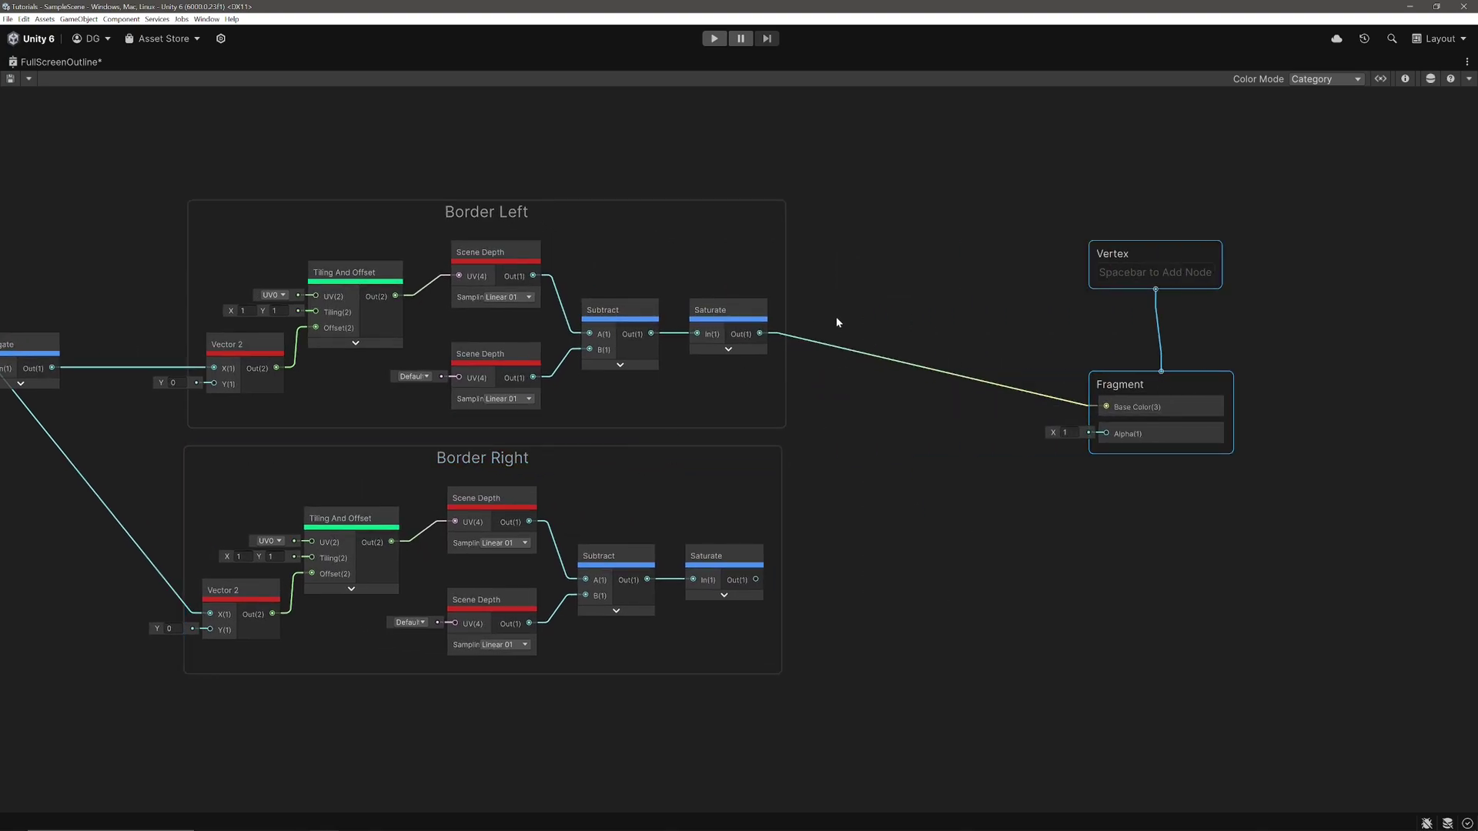
drag(760, 334, 885, 396)
text(add)
click(939, 457)
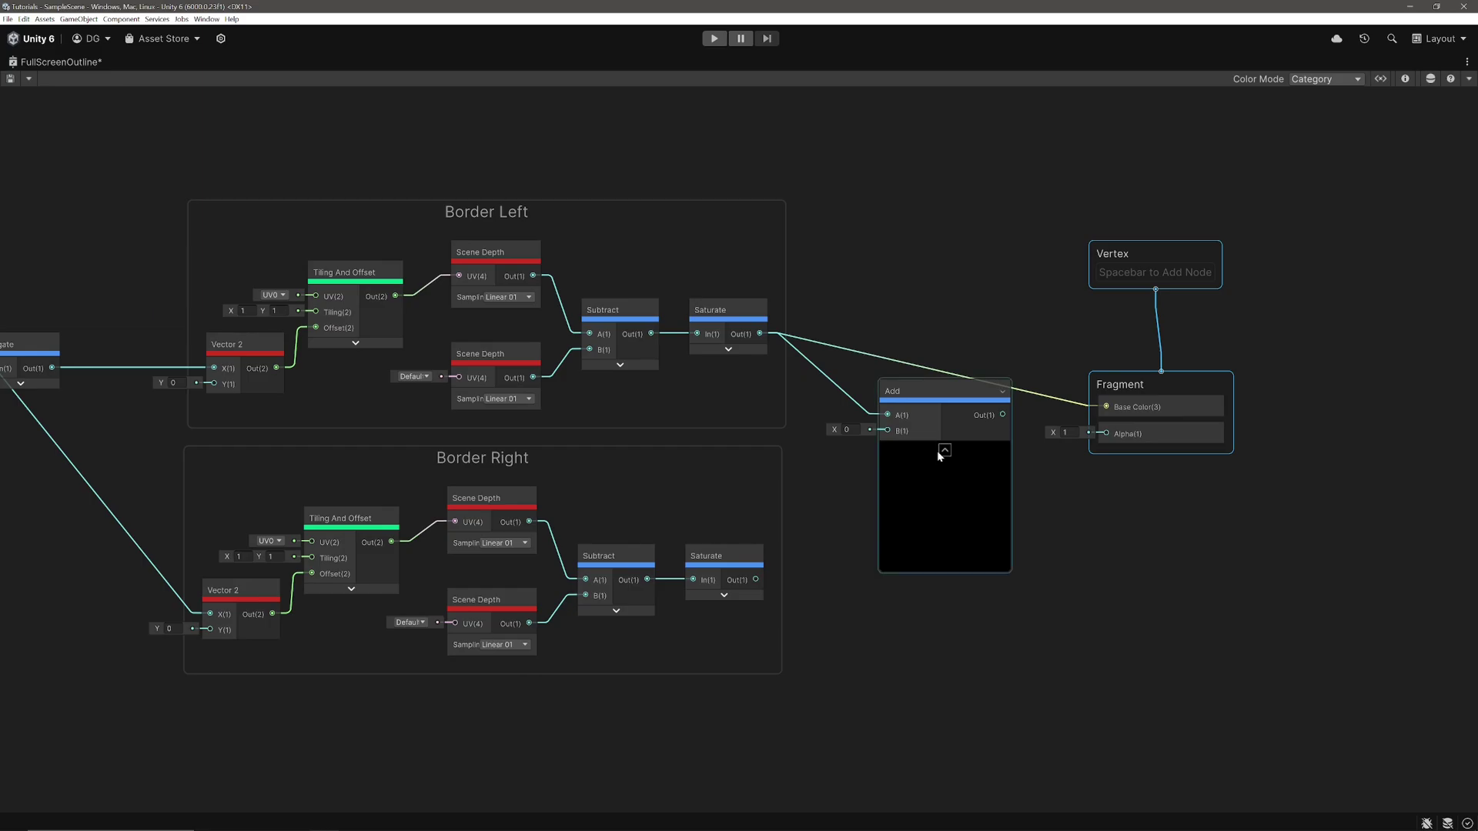
click(944, 450)
drag(756, 579, 1106, 407)
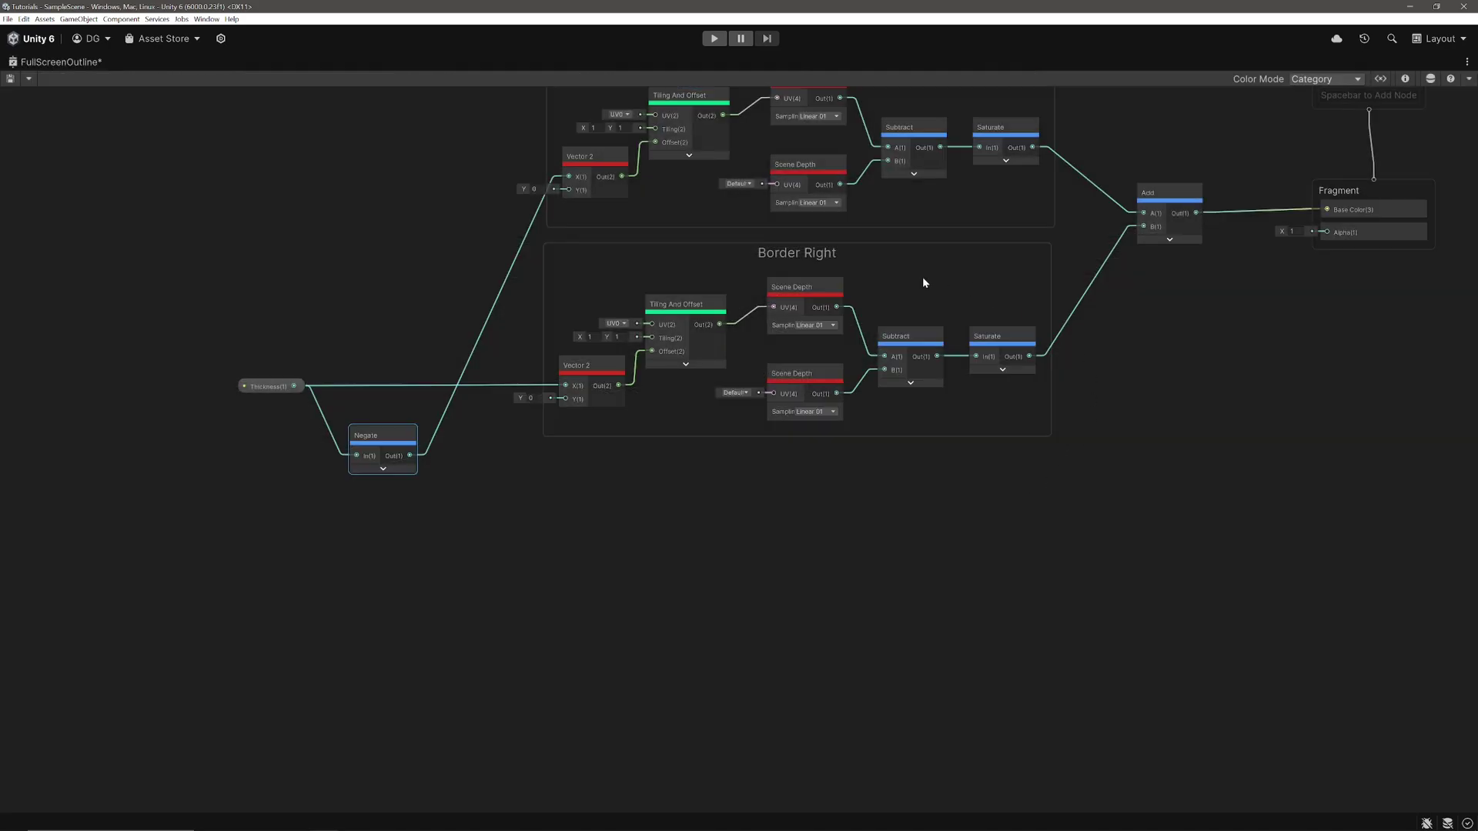
Step: Duplicate Border Right below as 'Border Up', moving its offset wire from X to Y
click(833, 257)
key(ctrl+d)
drag(832, 257, 811, 477)
double_click(812, 479)
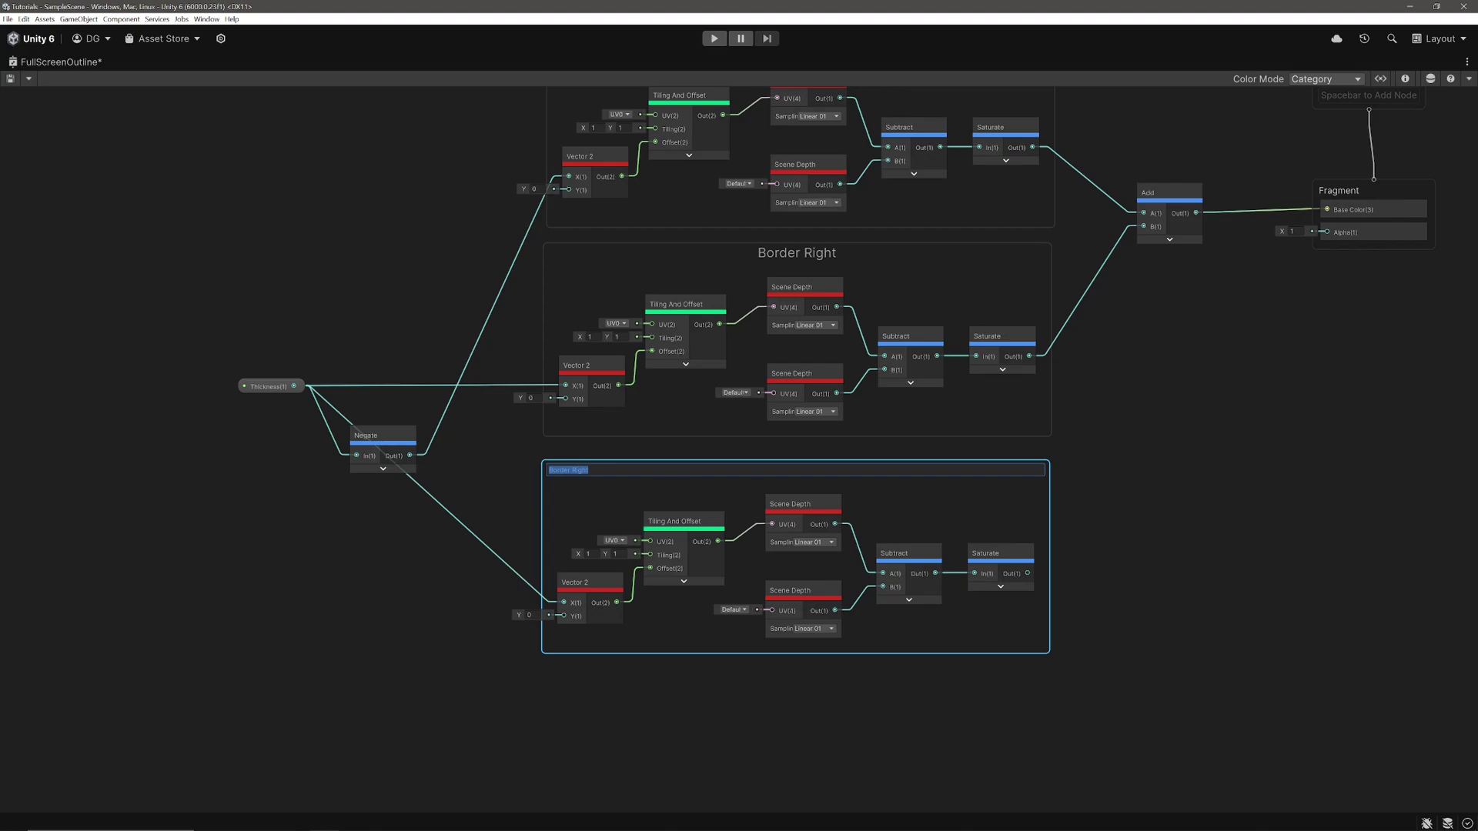
text(Border Up)
key(Return)
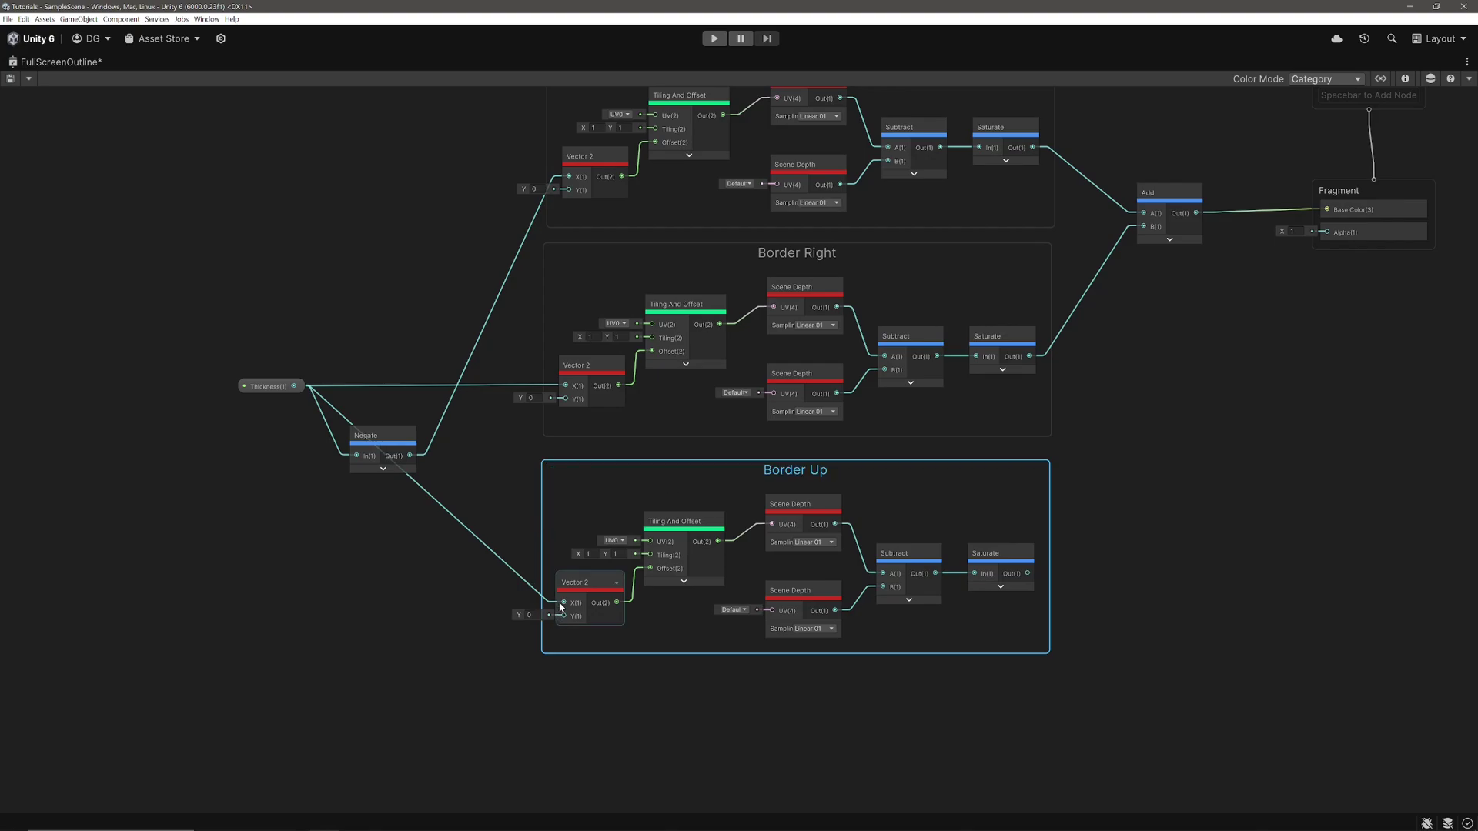
mouse_move(561, 607)
mouse_down()
mouse_move(533, 616)
mouse_move(563, 615)
mouse_up()
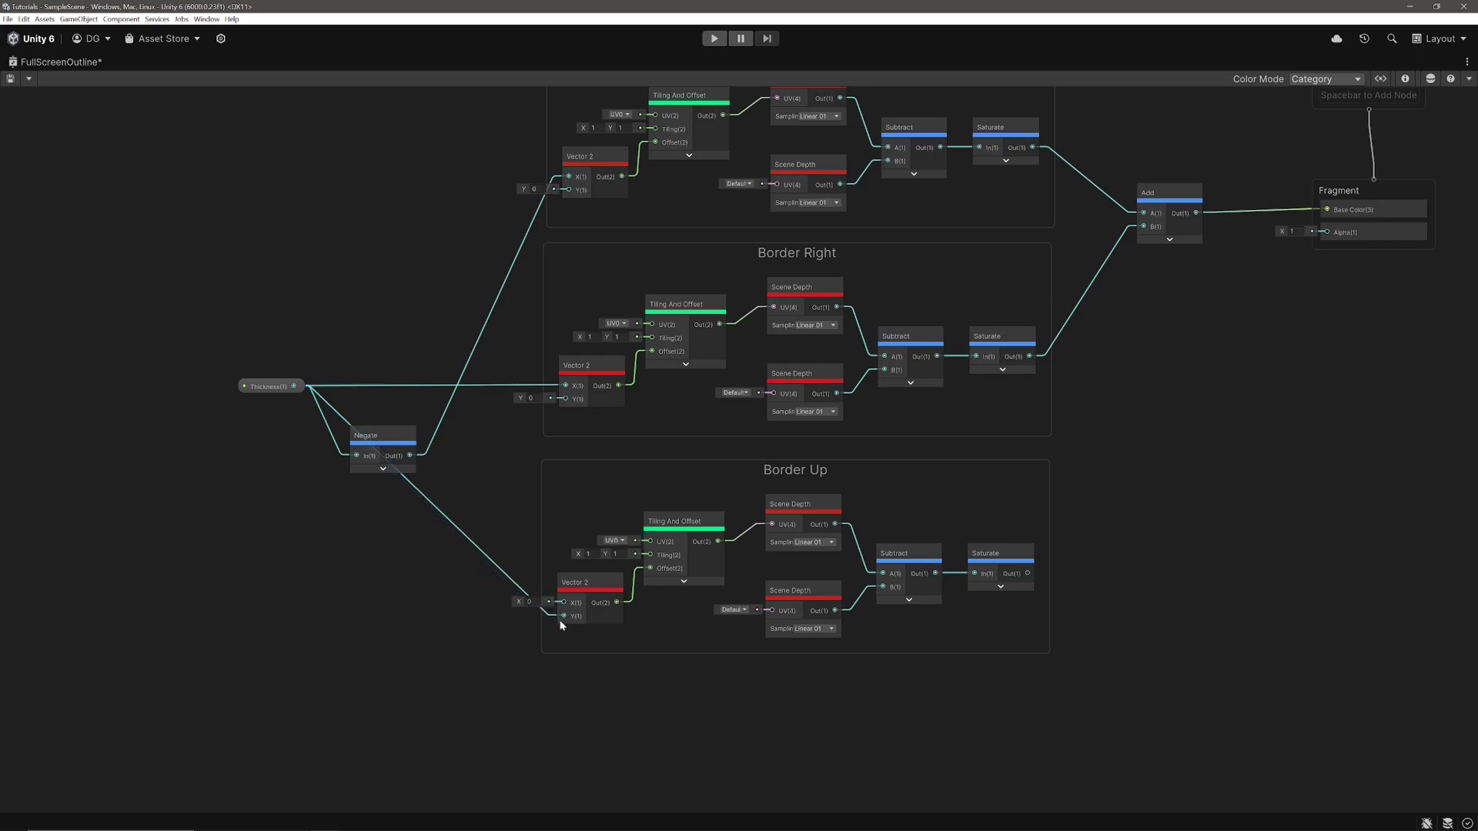
Step: Duplicate Border Up below as 'Border Down' and feed the Negate output into its Vector 2
middle_drag(548, 638, 548, 457)
click(798, 297)
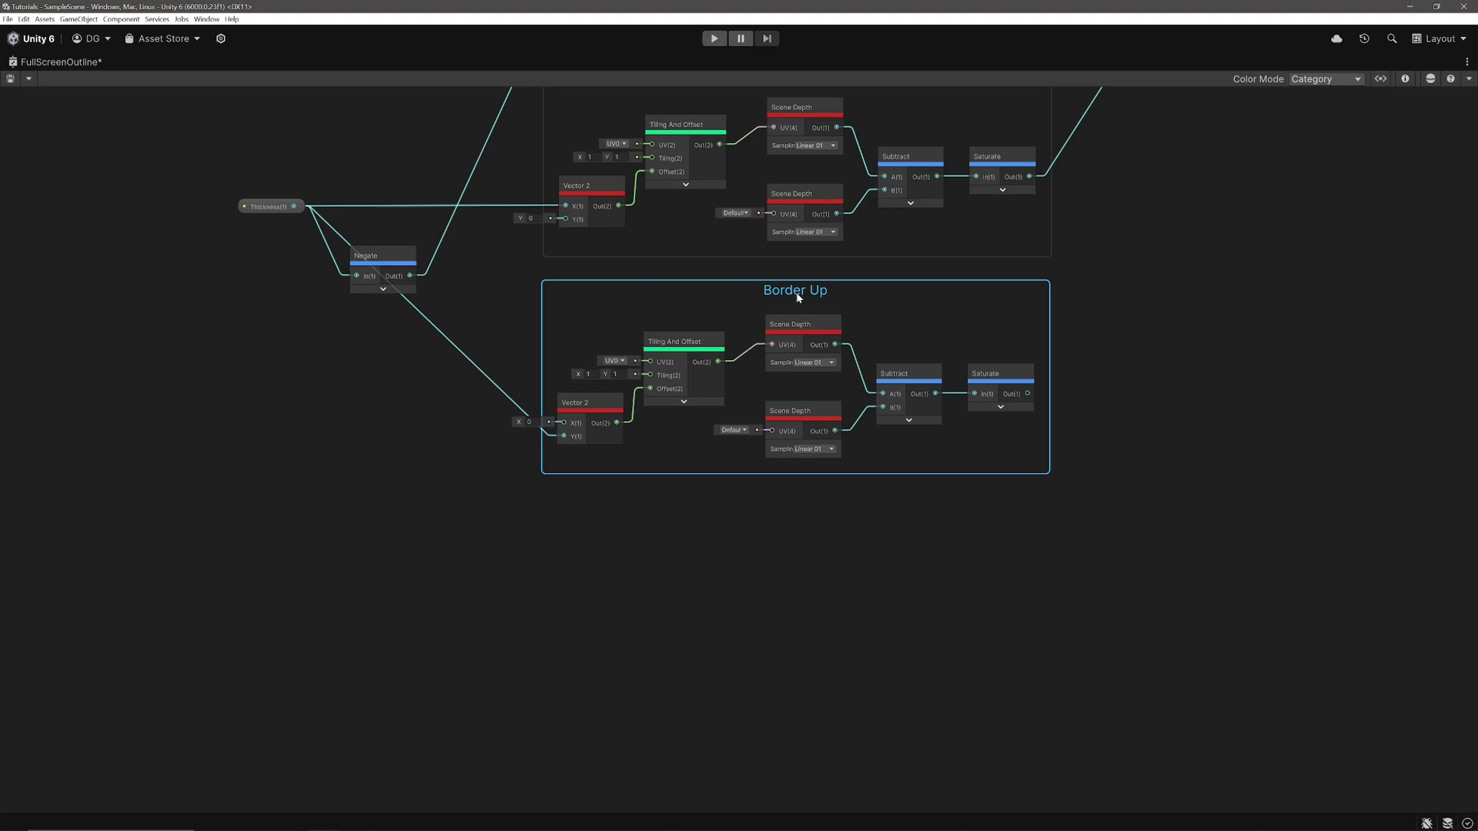
key(ctrl+d)
drag(816, 234, 802, 507)
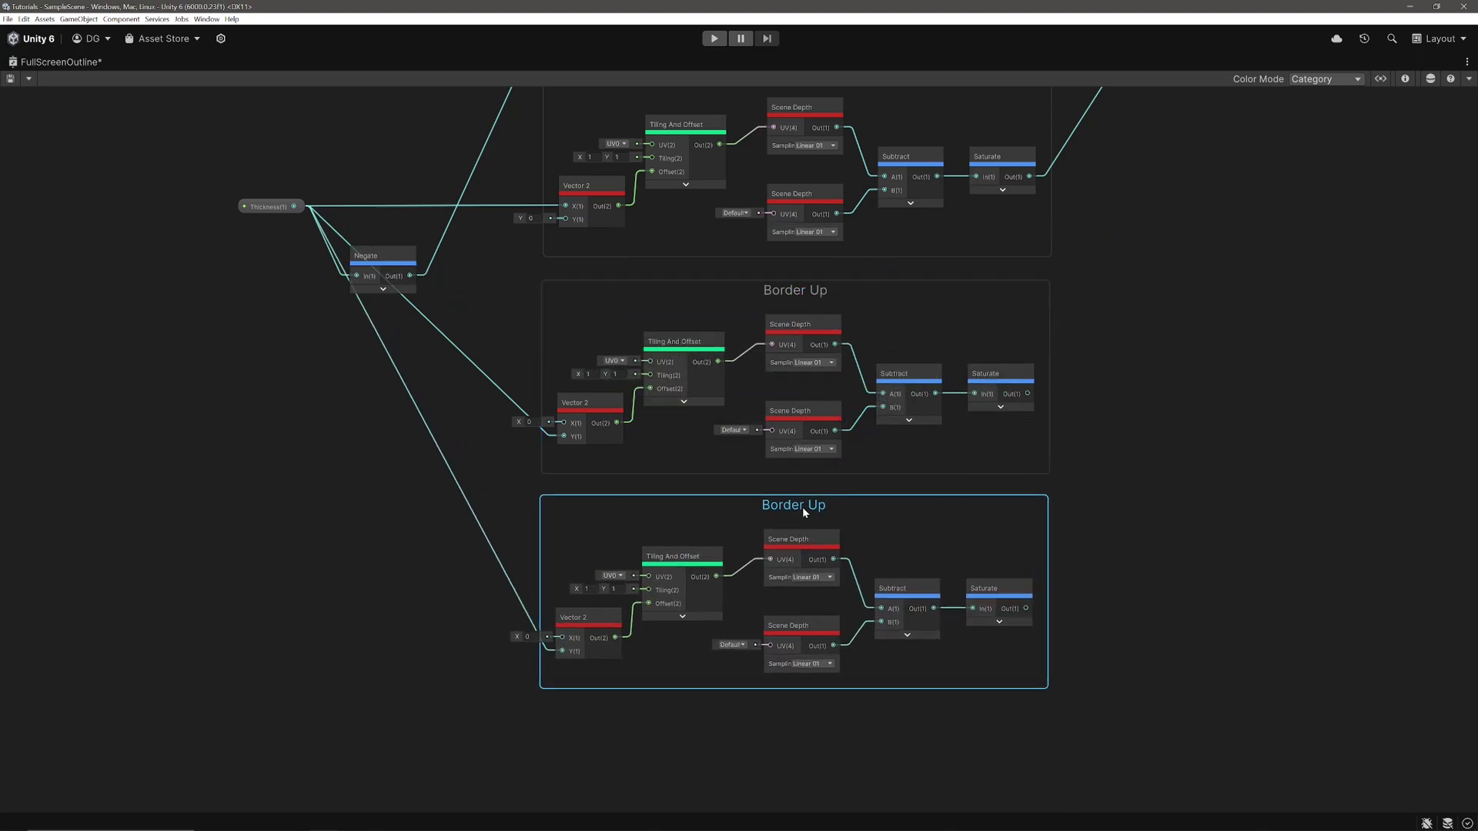
double_click(802, 507)
text(Border Down)
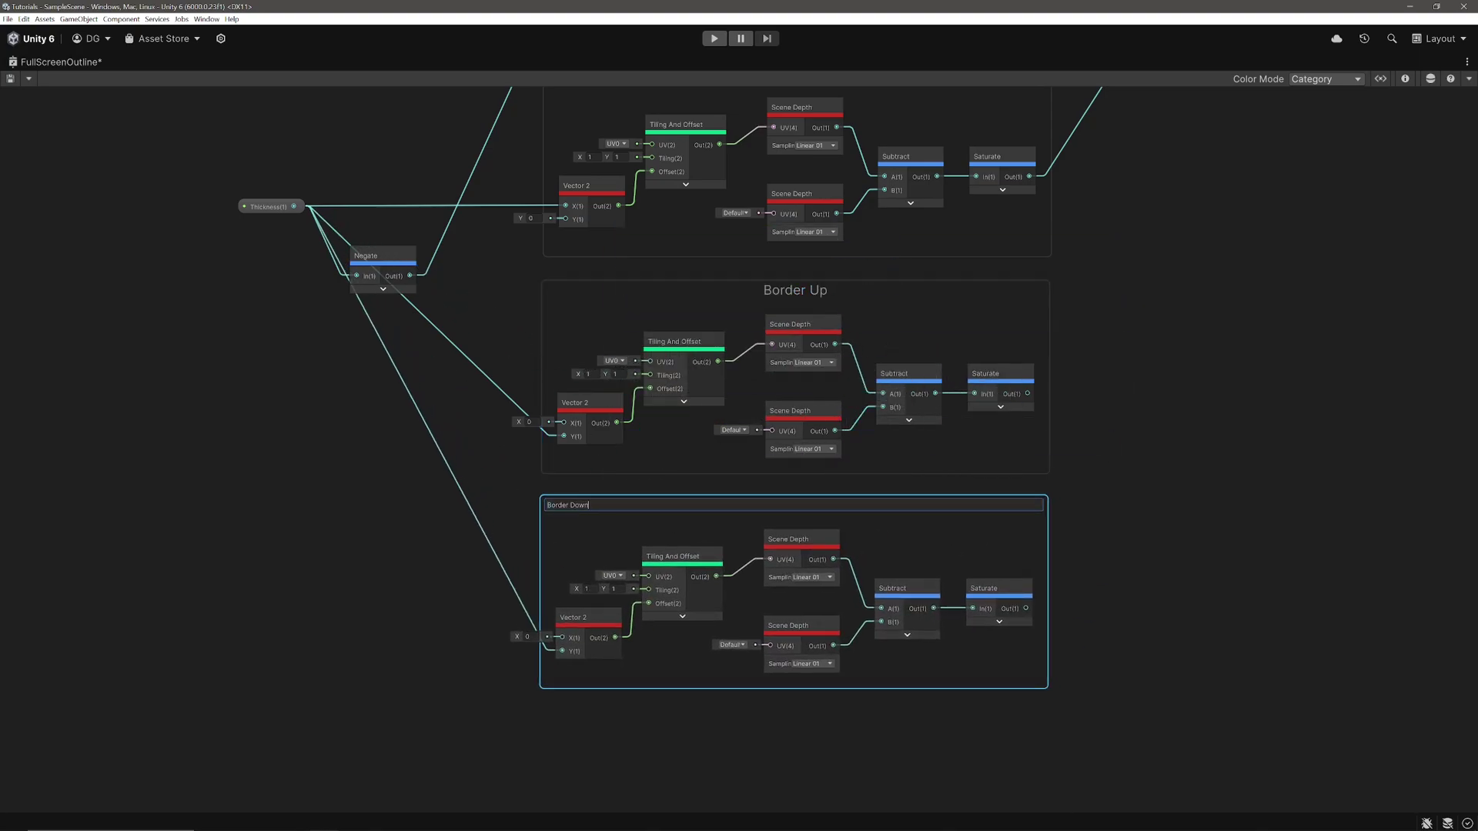
key(Return)
click(561, 652)
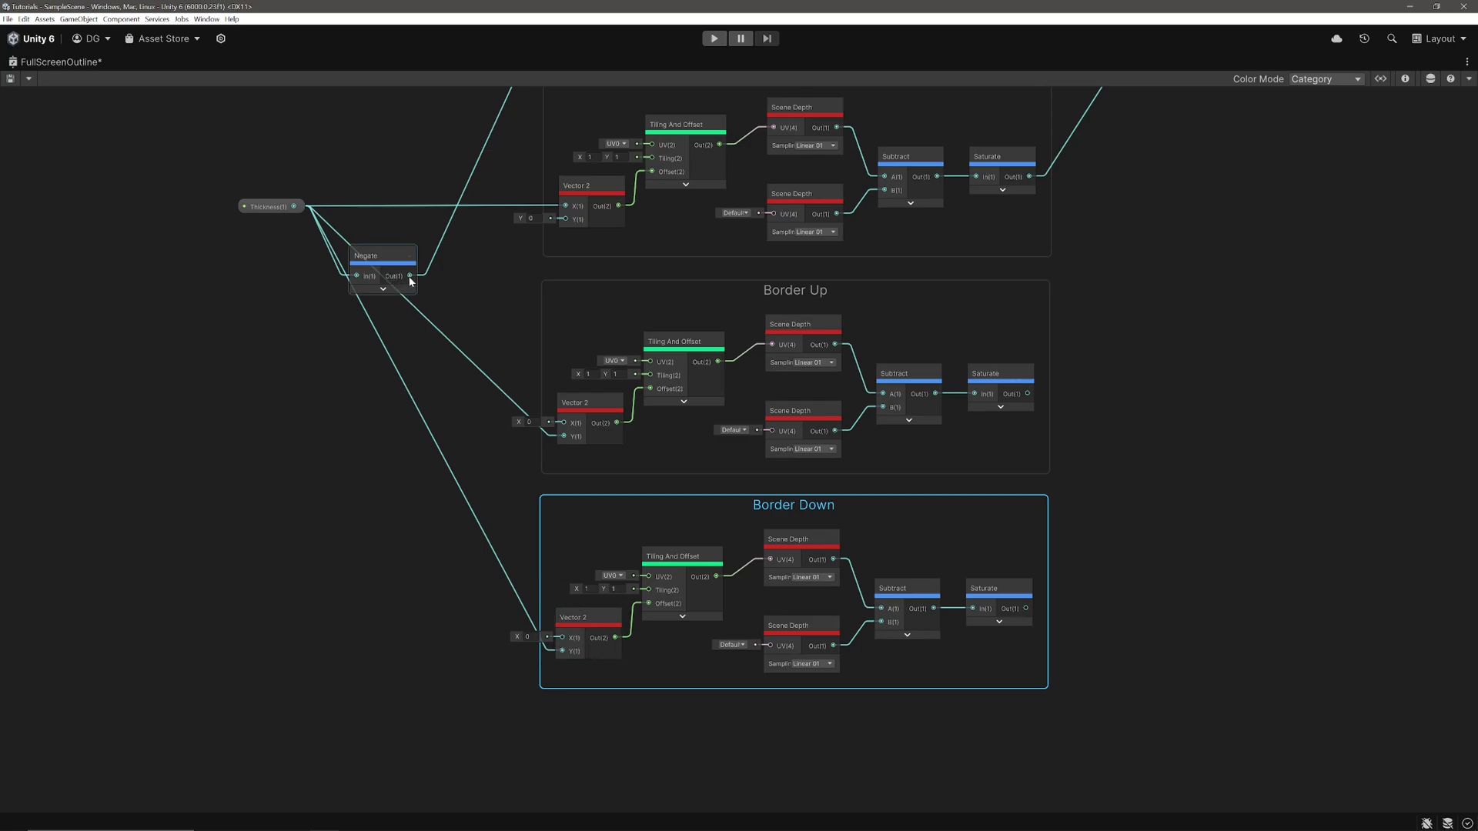
drag(411, 276, 563, 651)
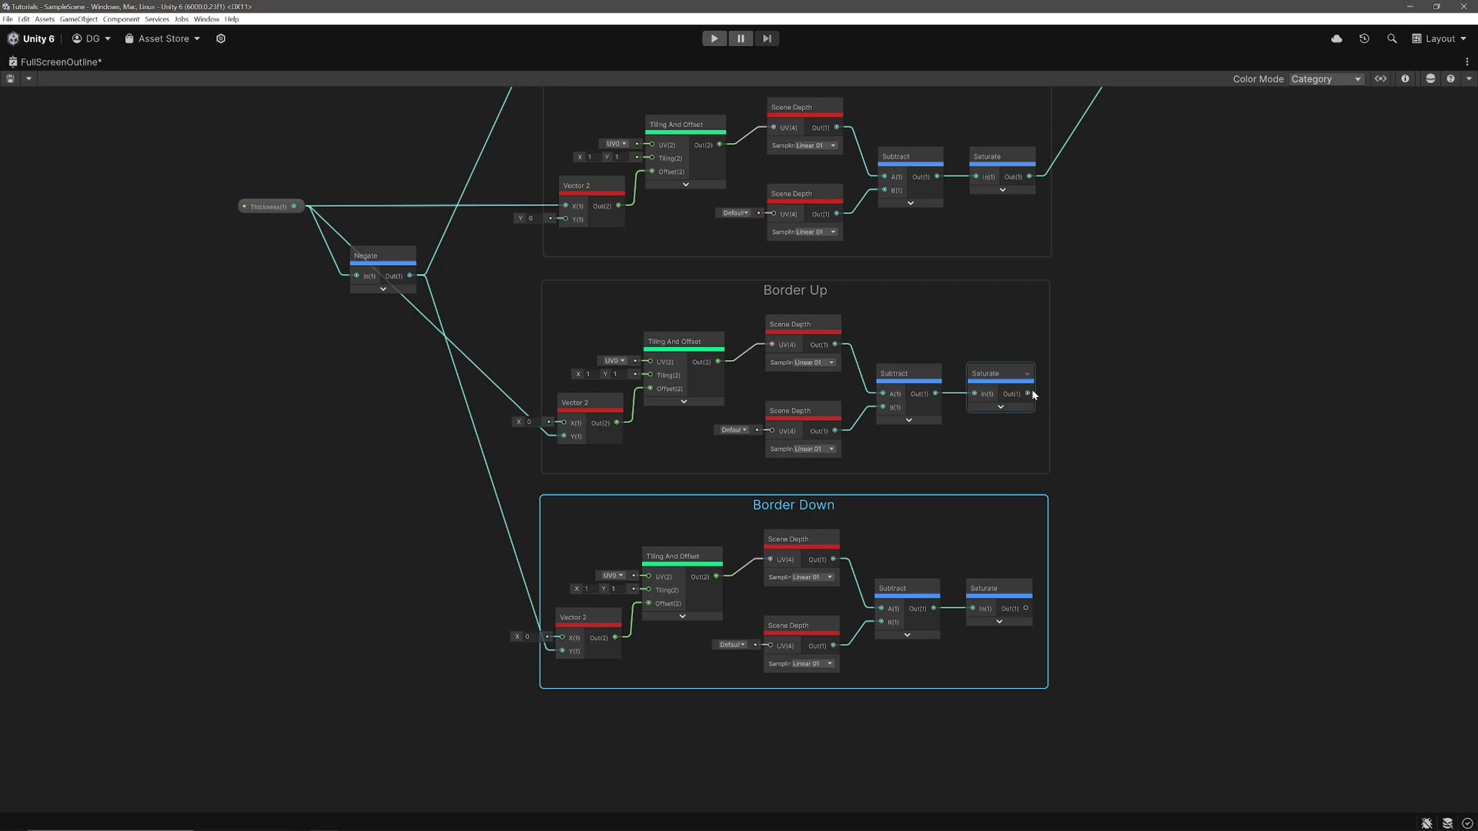
Step: Sum the Border Up and Border Down Saturate outputs with an Add node
drag(1028, 393, 1128, 460)
text(add)
click(1202, 517)
drag(1034, 613, 1130, 494)
scroll(1056, 354, down, 4)
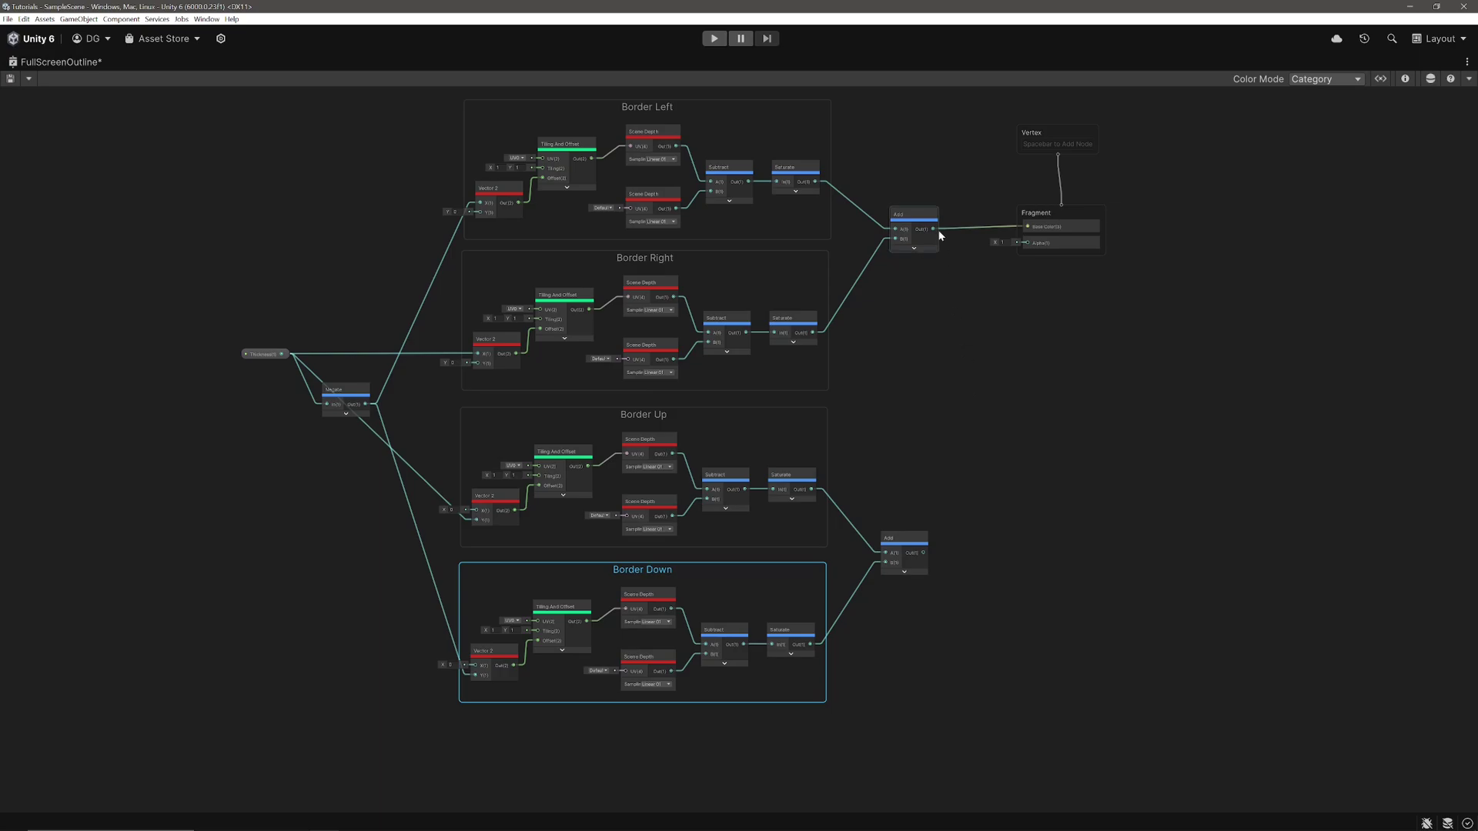
Step: Join both pair sums in a final Add node
drag(933, 228, 930, 393)
text(add)
click(1001, 462)
drag(924, 556, 933, 429)
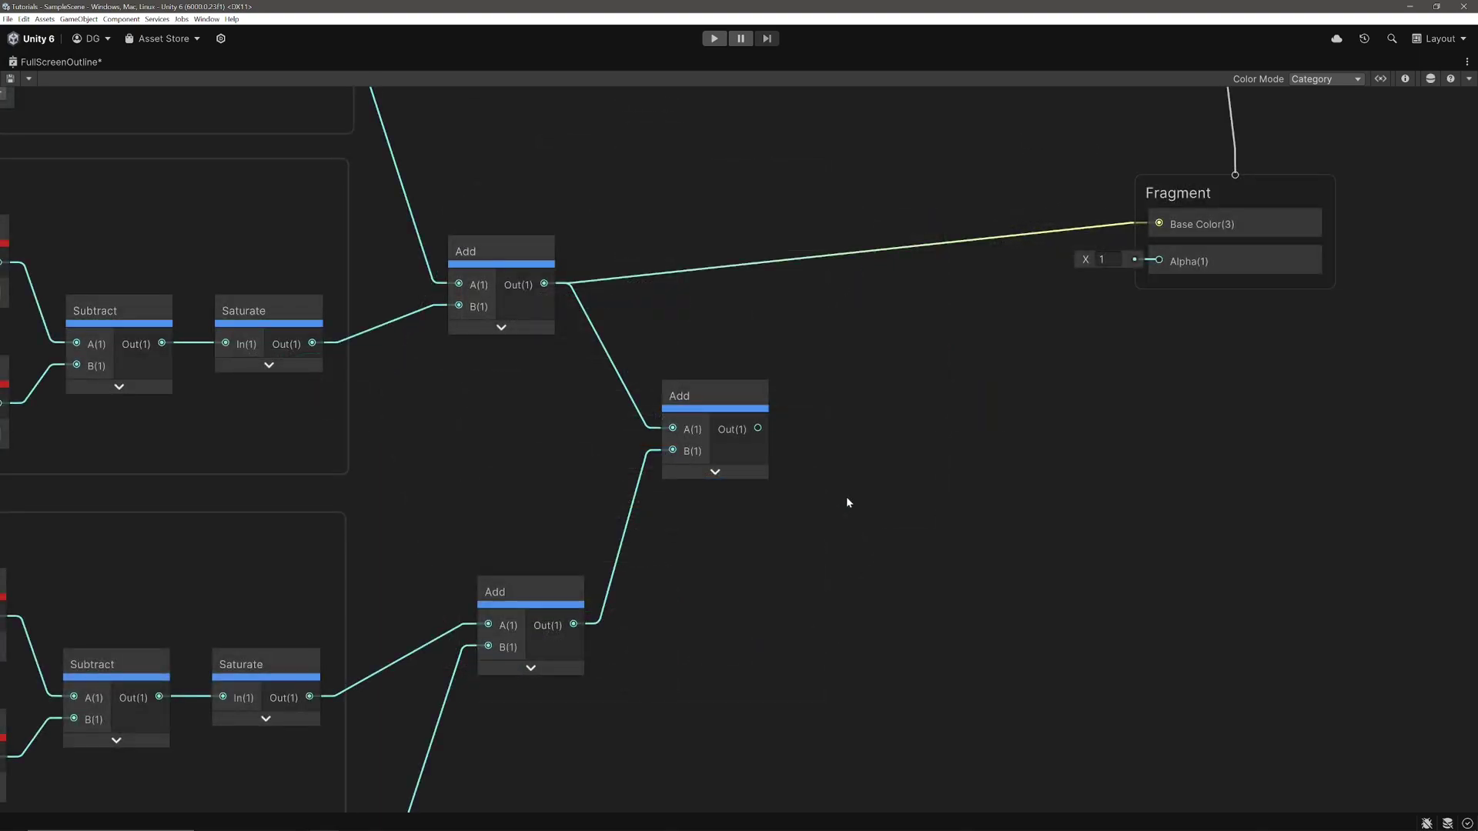
Step: Clamp the final Add with a Saturate node and feed it into Fragment Base Color
click(727, 397)
drag(762, 434, 838, 431)
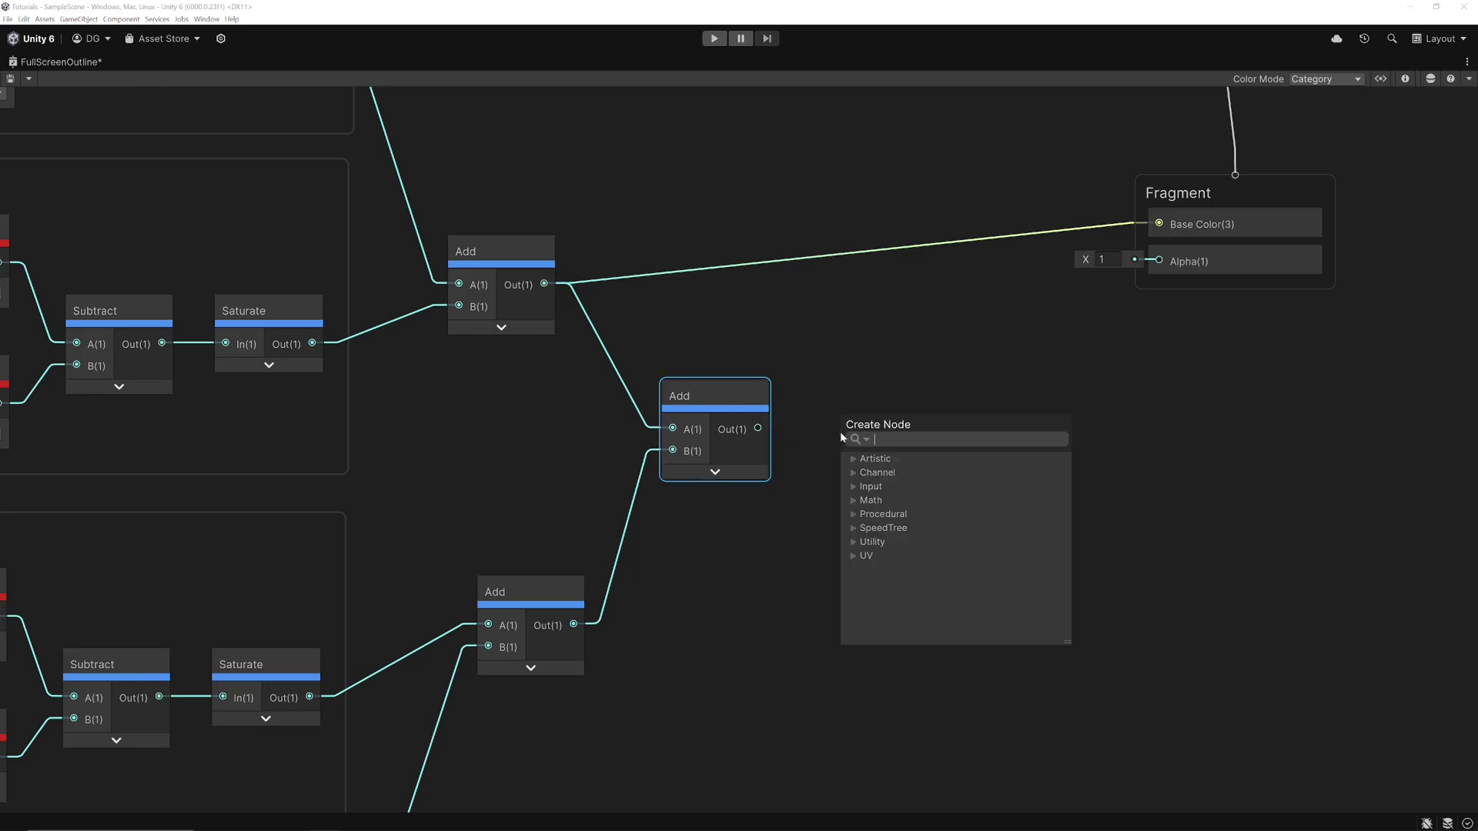
text(sat)
click(878, 539)
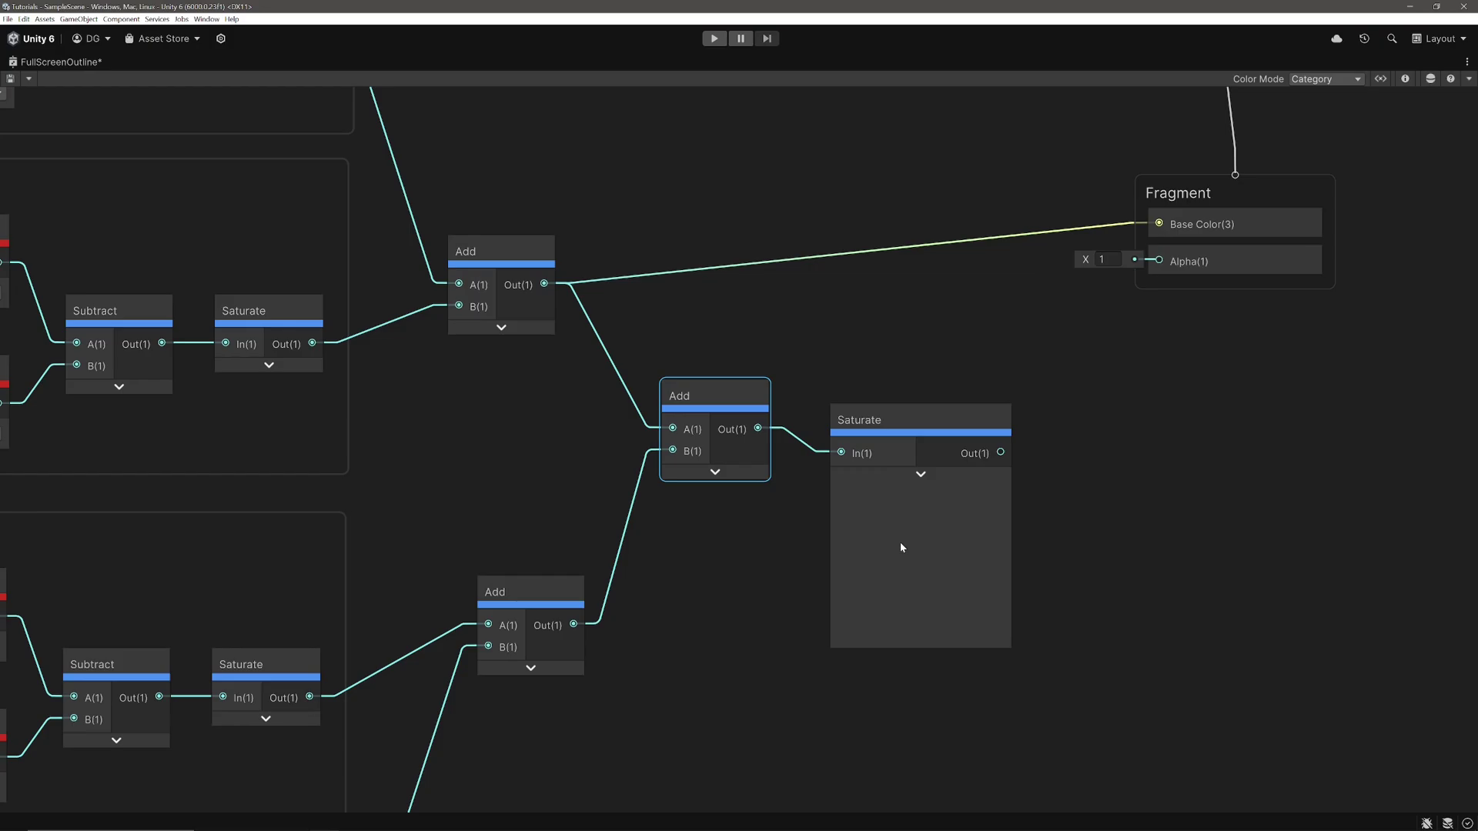
click(922, 481)
drag(927, 453, 1158, 225)
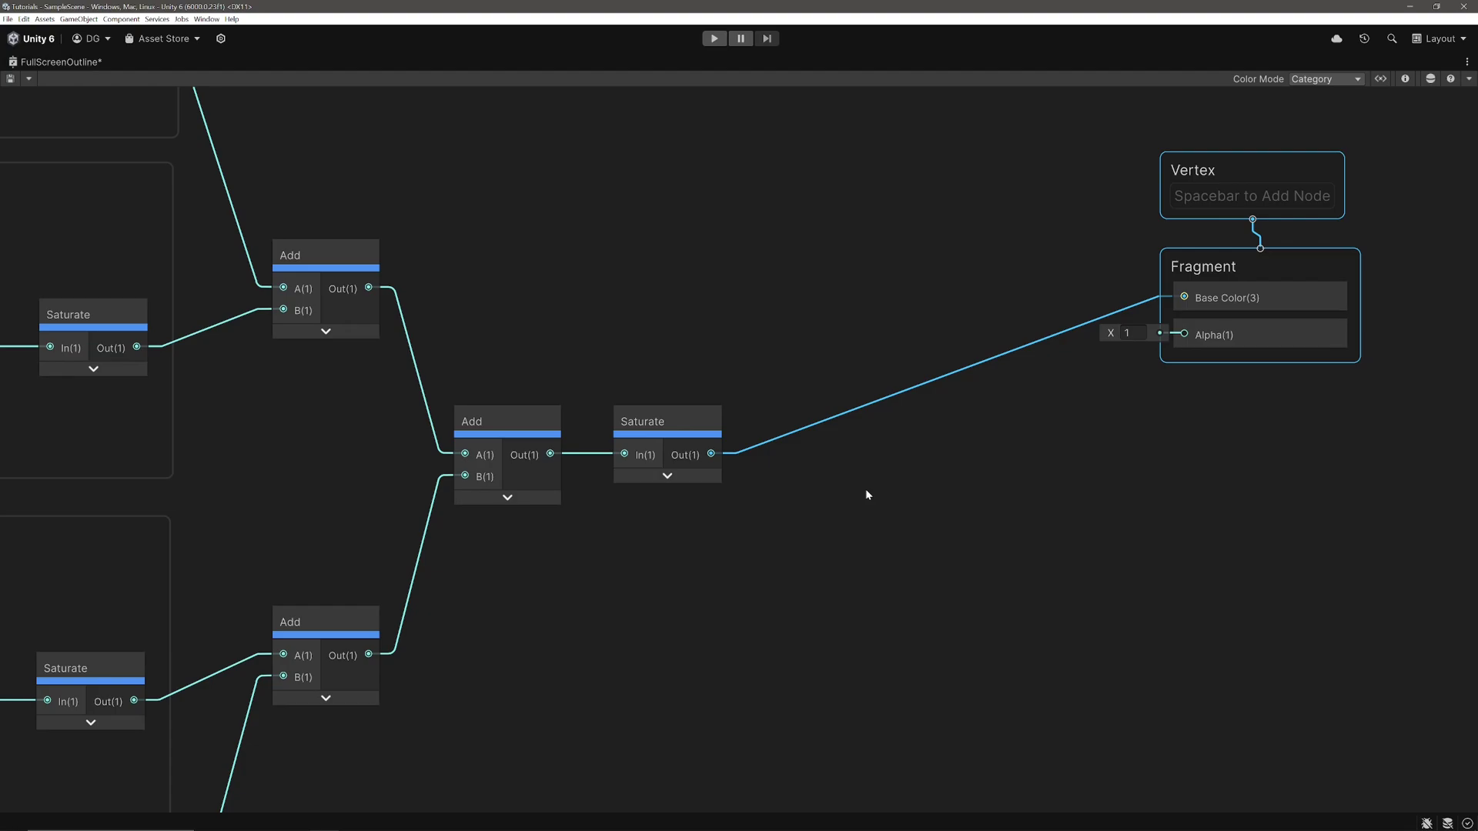
Step: Add a Step node after Saturate with its Edge set to 0.005, preview collapsed
drag(714, 454, 847, 450)
text(step)
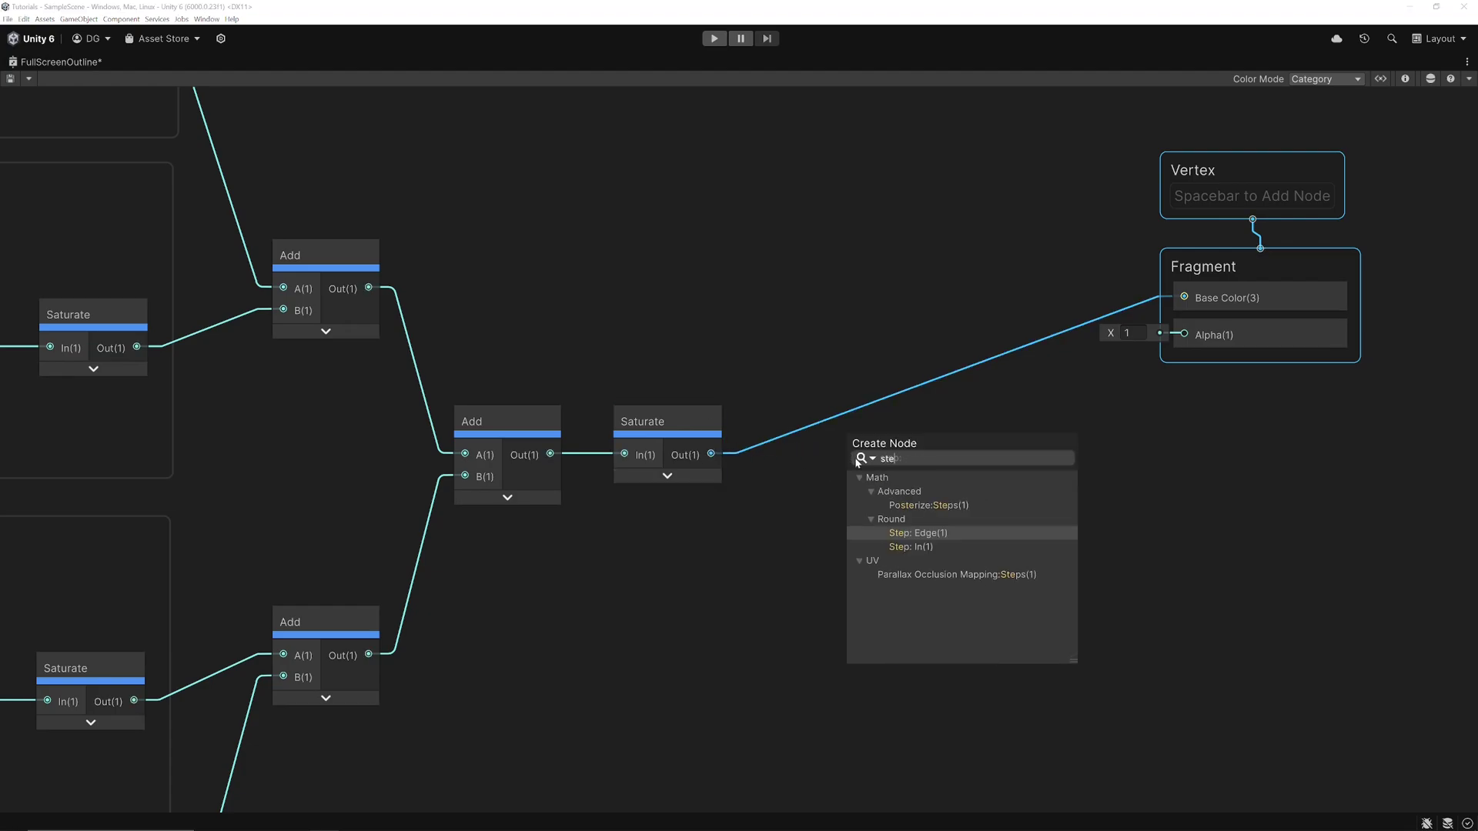
key(Down)
key(Return)
click(927, 499)
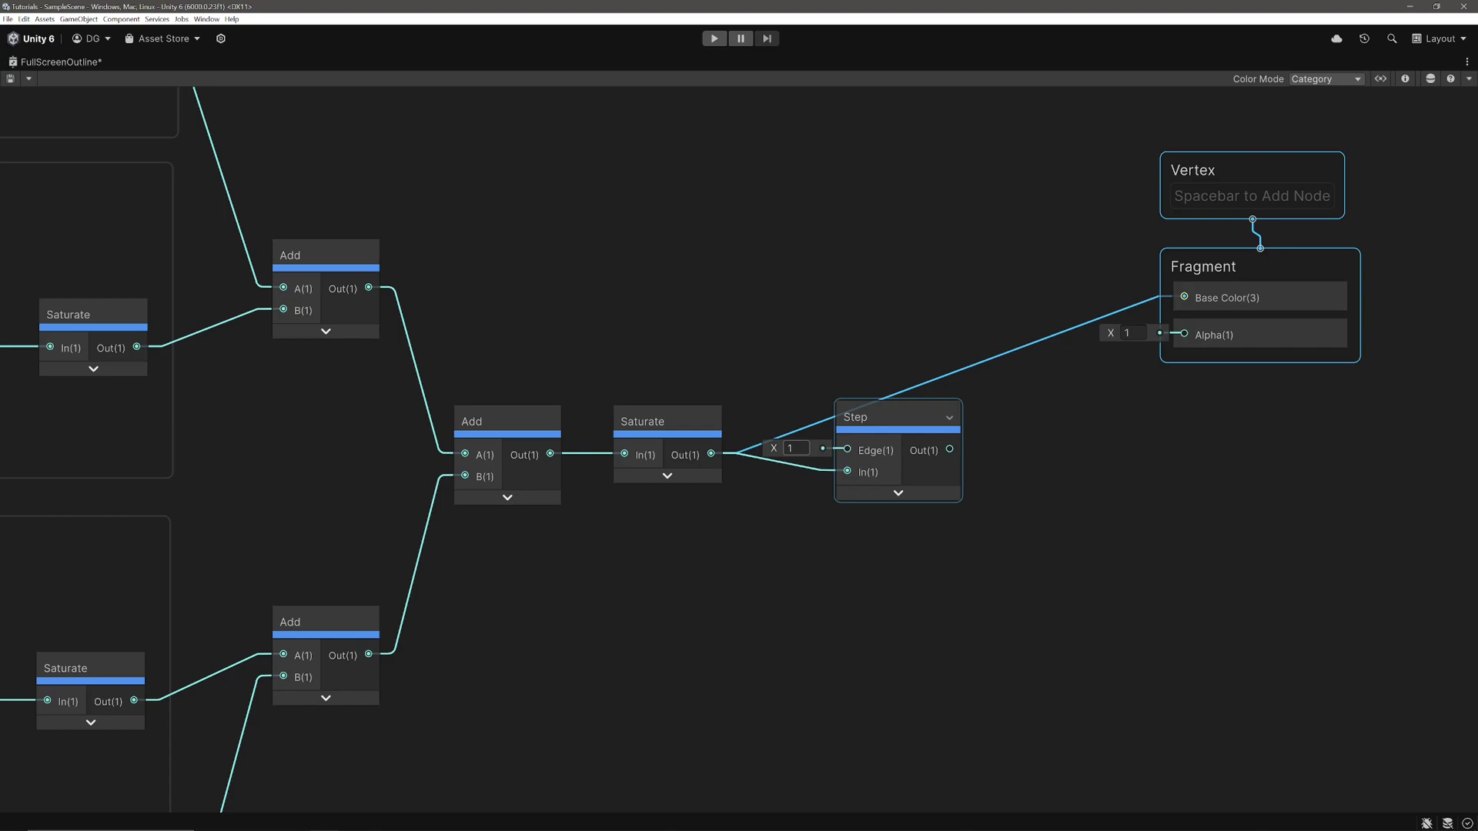
click(796, 448)
text(.005)
click(809, 515)
Step: Feed Step into Base Color and Alpha, and lower OutlineMat Thickness to 0.0018
drag(954, 453, 1184, 298)
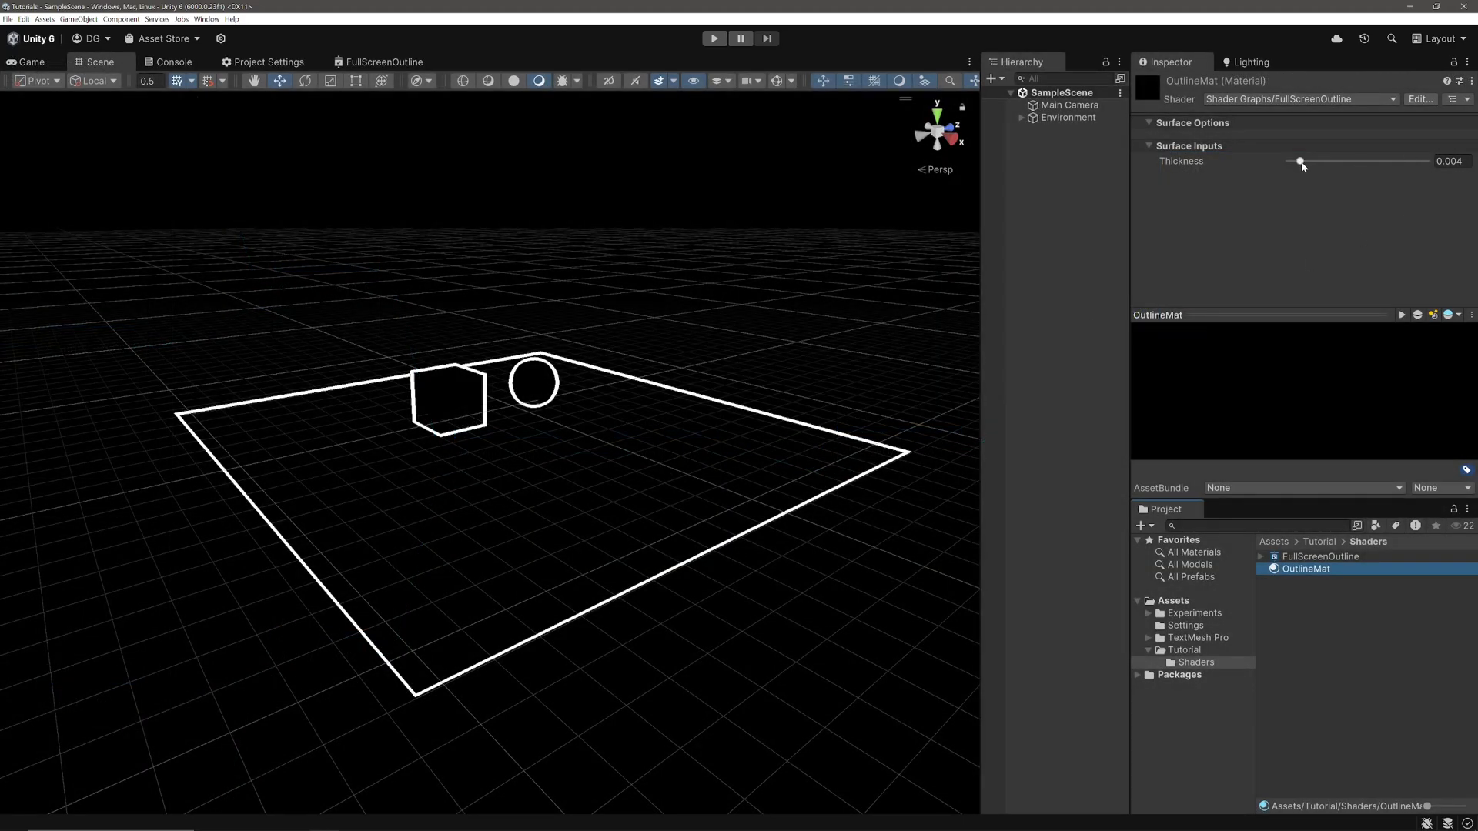
drag(1301, 163, 1296, 168)
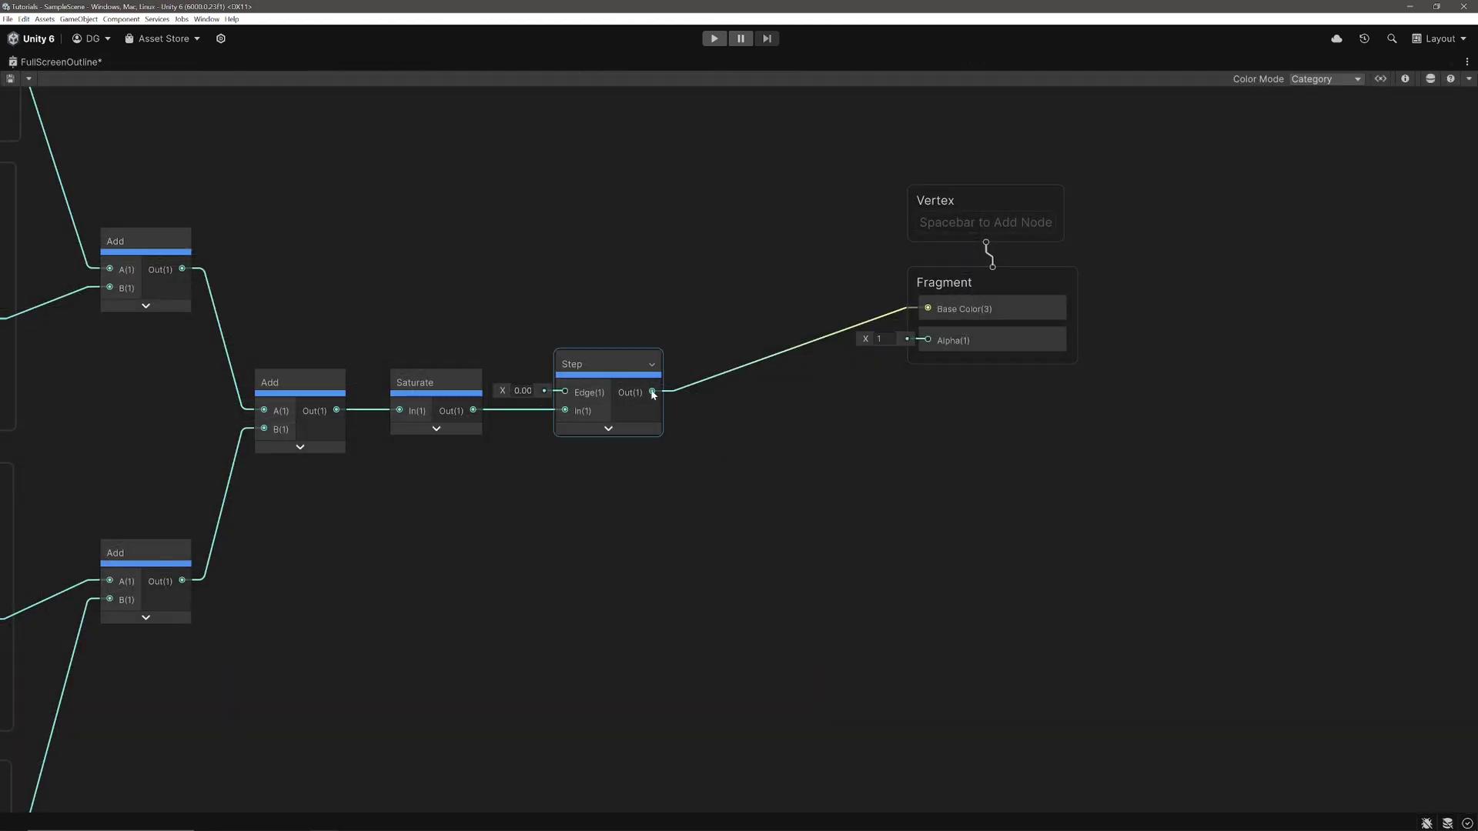
drag(652, 392, 930, 341)
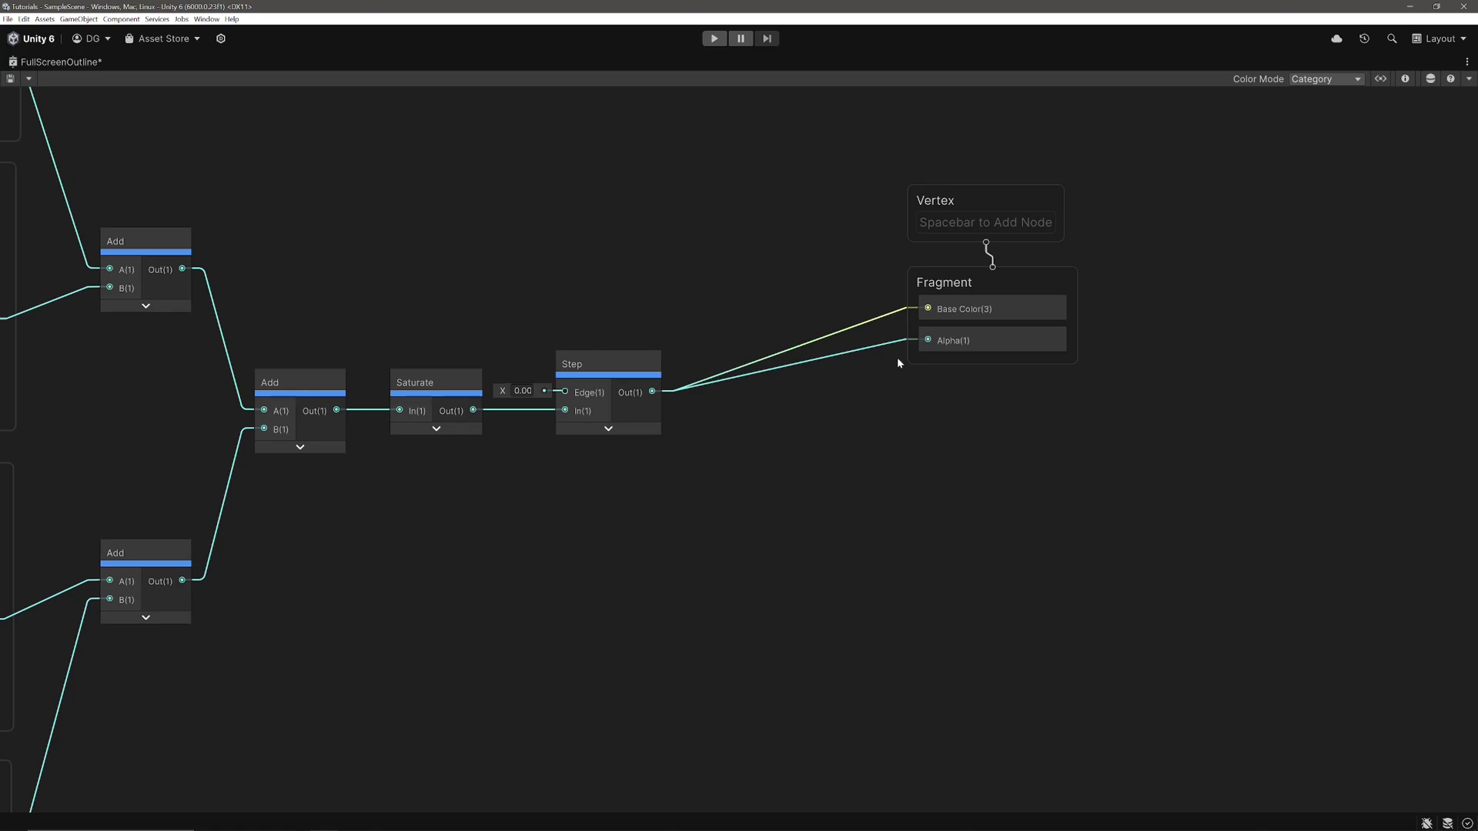
Step: Add a Color property and multiply it with the Step output in a Multiply node
click(1381, 80)
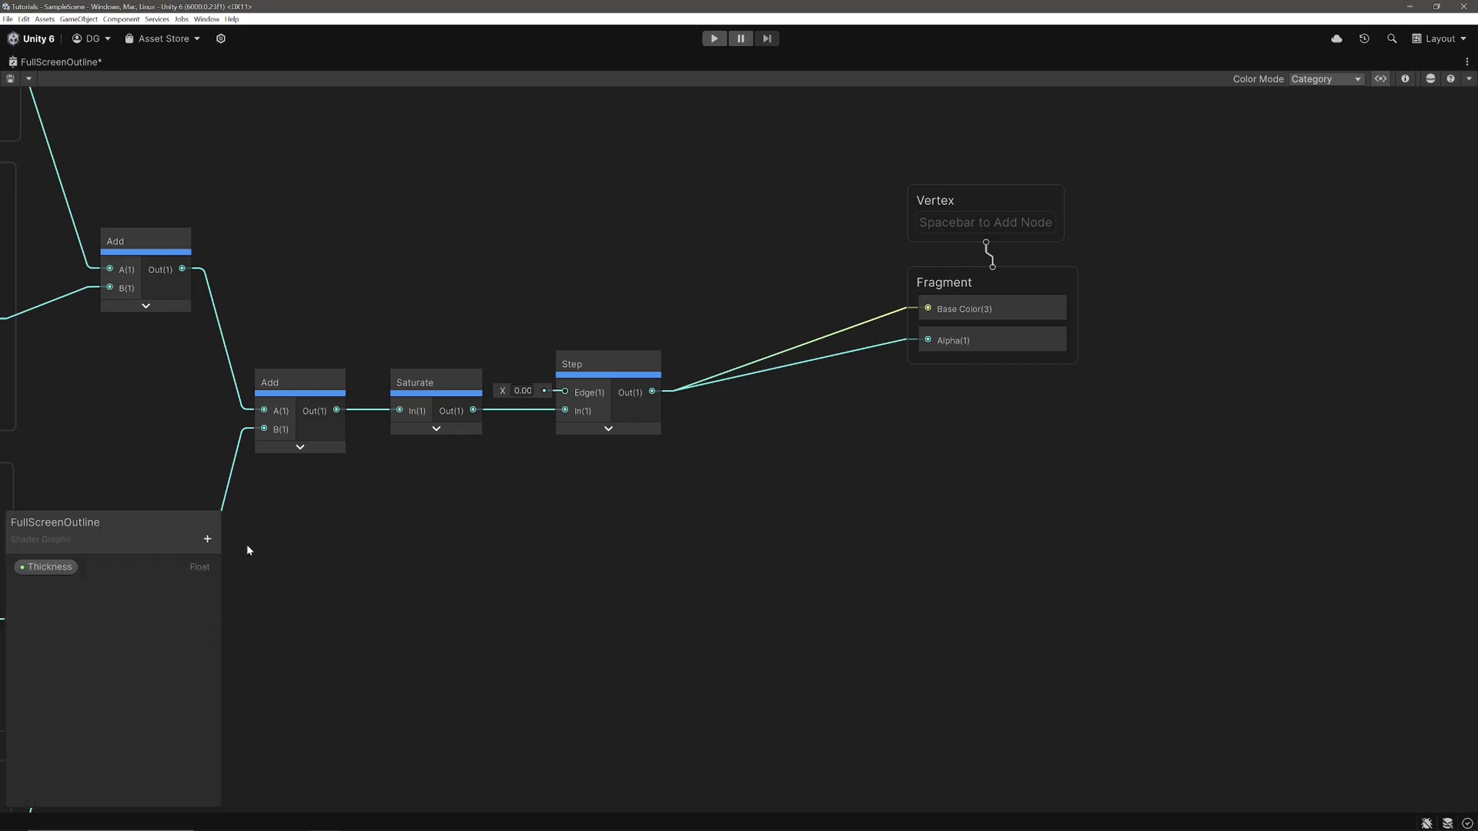
click(207, 539)
click(262, 595)
key(Return)
drag(48, 601, 629, 336)
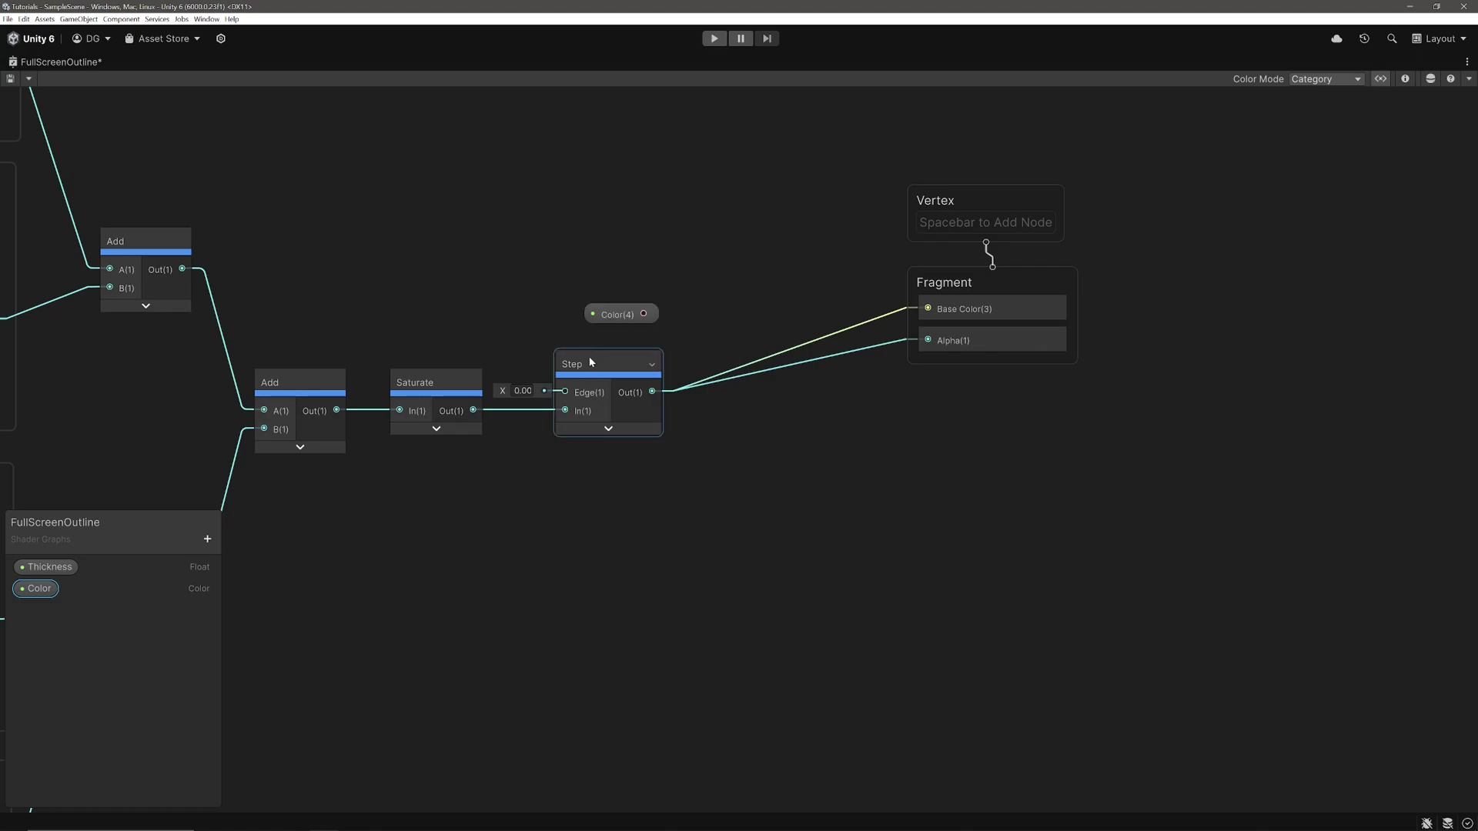
drag(644, 314, 683, 344)
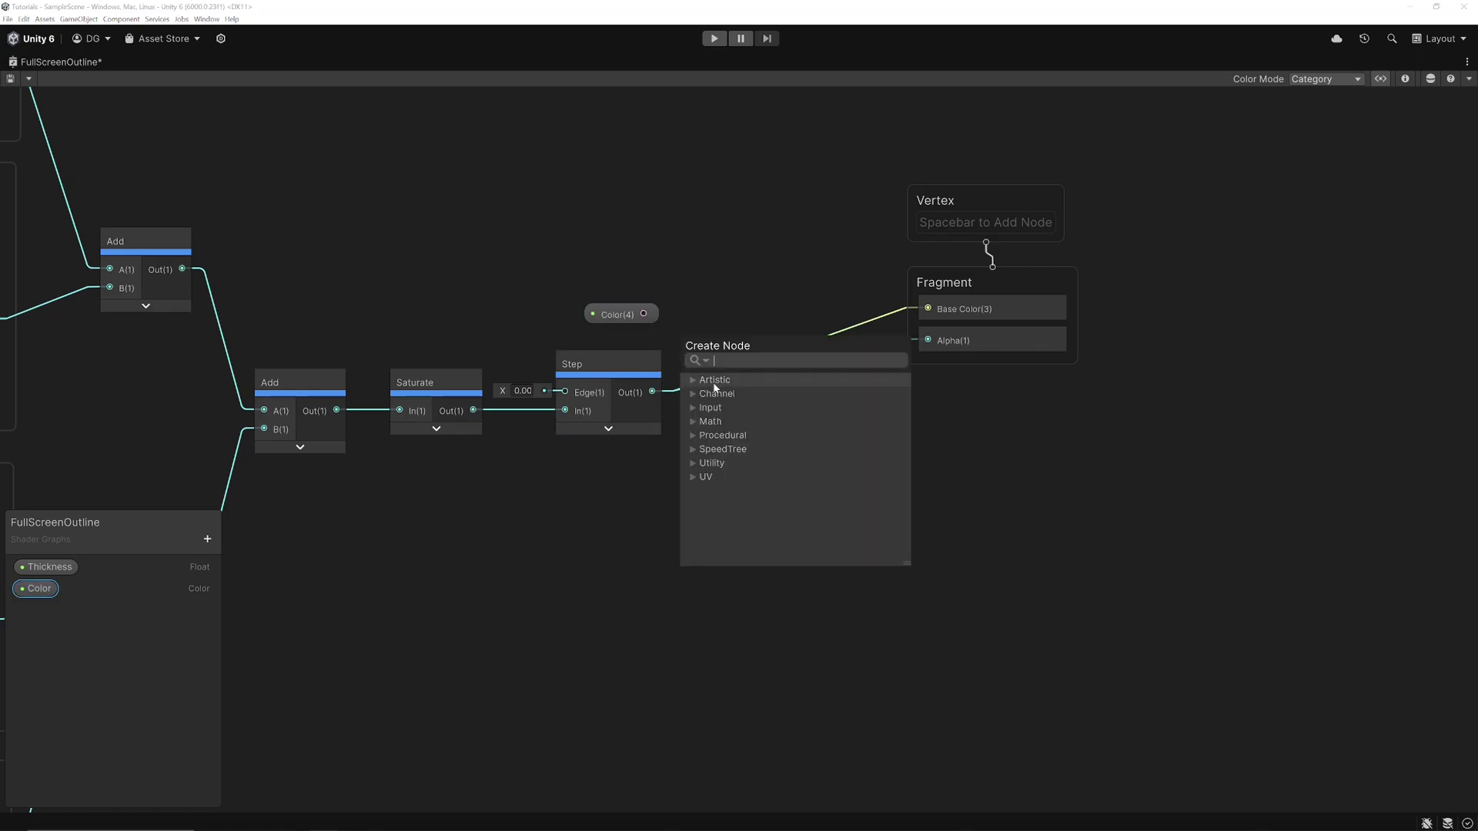
text(mul)
click(750, 491)
drag(752, 412, 803, 337)
drag(652, 392, 928, 309)
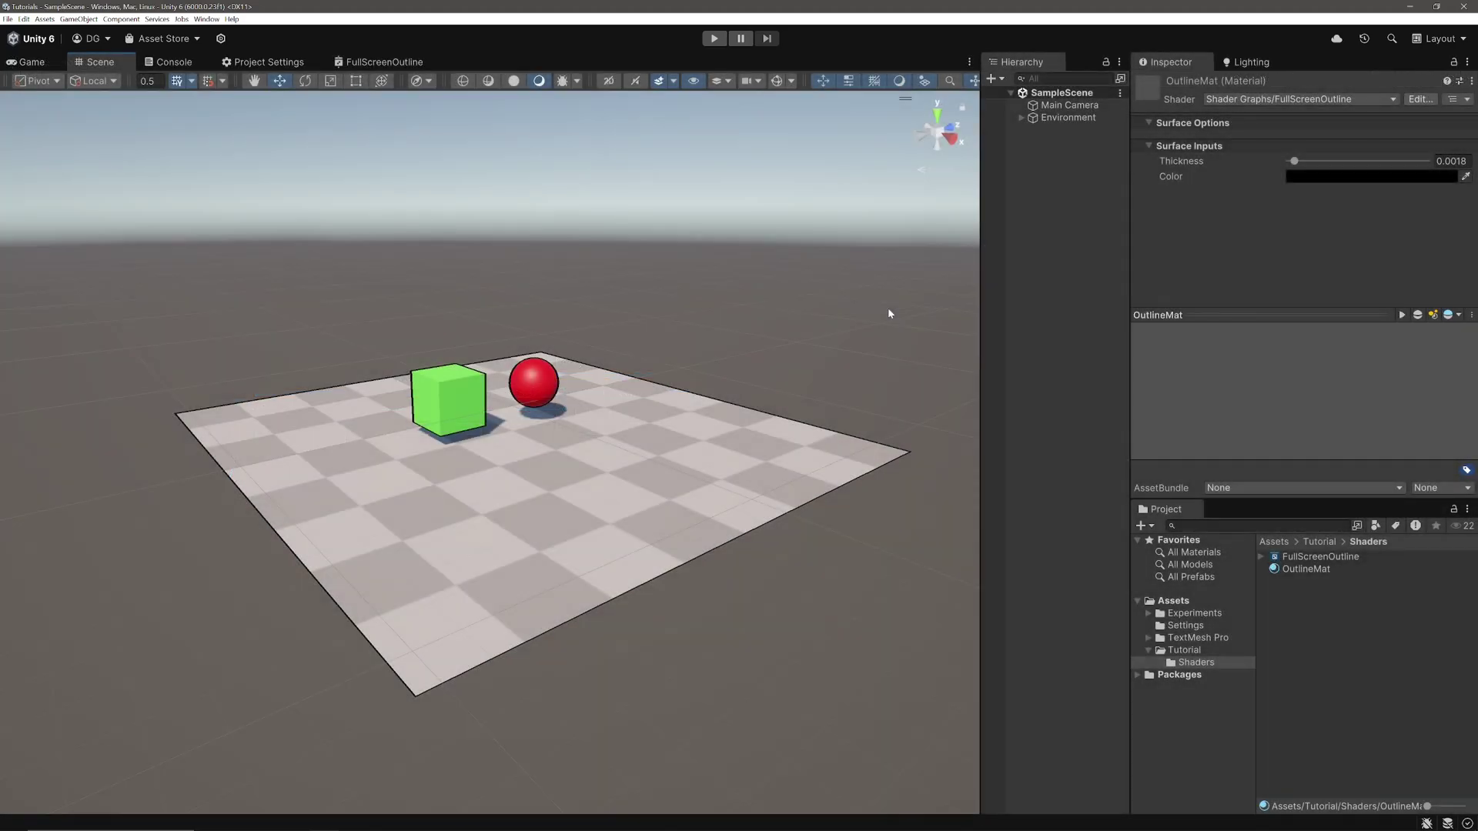
Step: Set OutlineMat's Color to dark blue 00029F and check the blue outlines in the scene
click(1379, 177)
drag(1325, 352, 1437, 292)
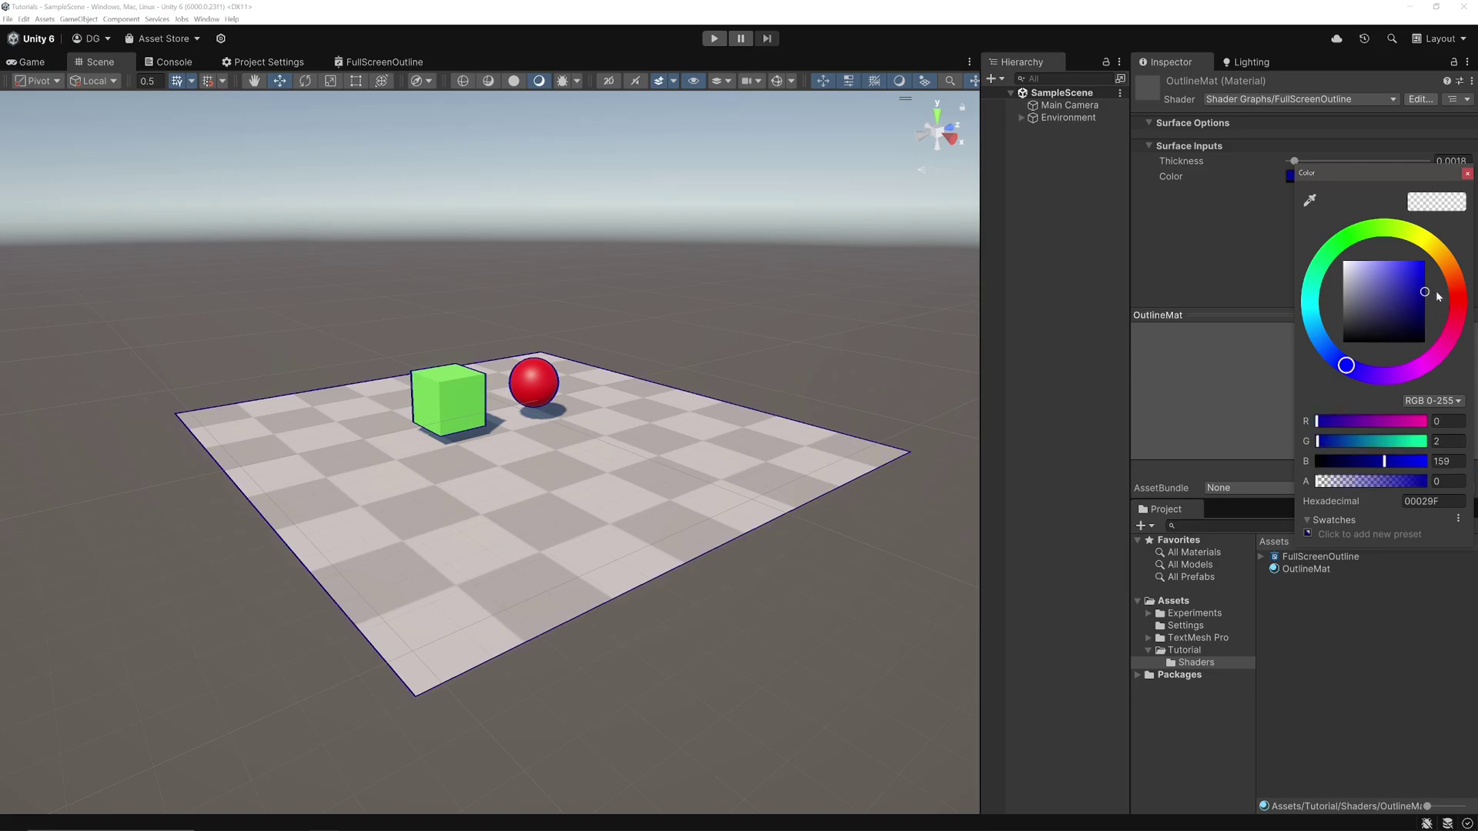
click(1172, 218)
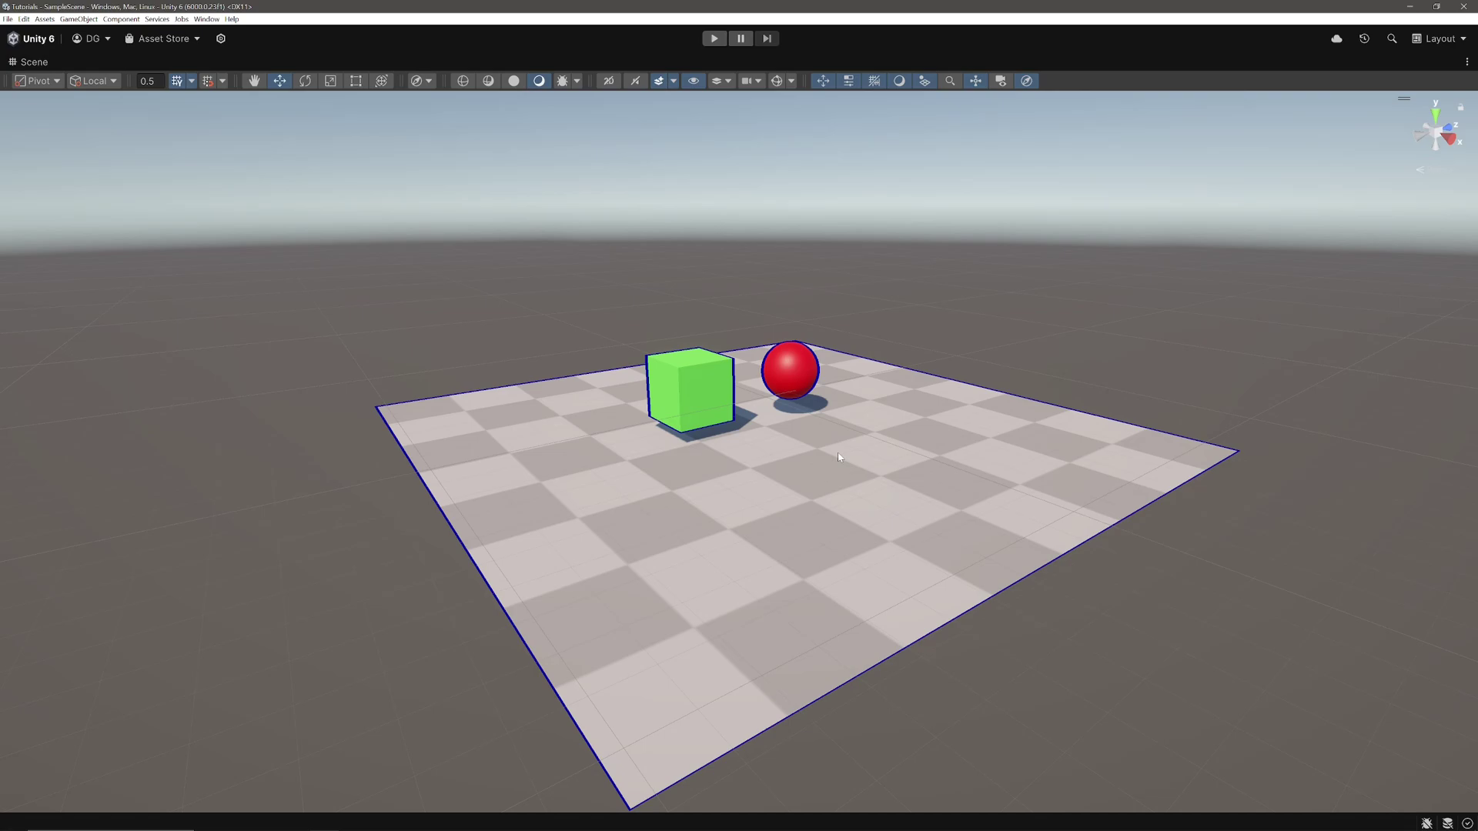
scroll(839, 457, down, 6)
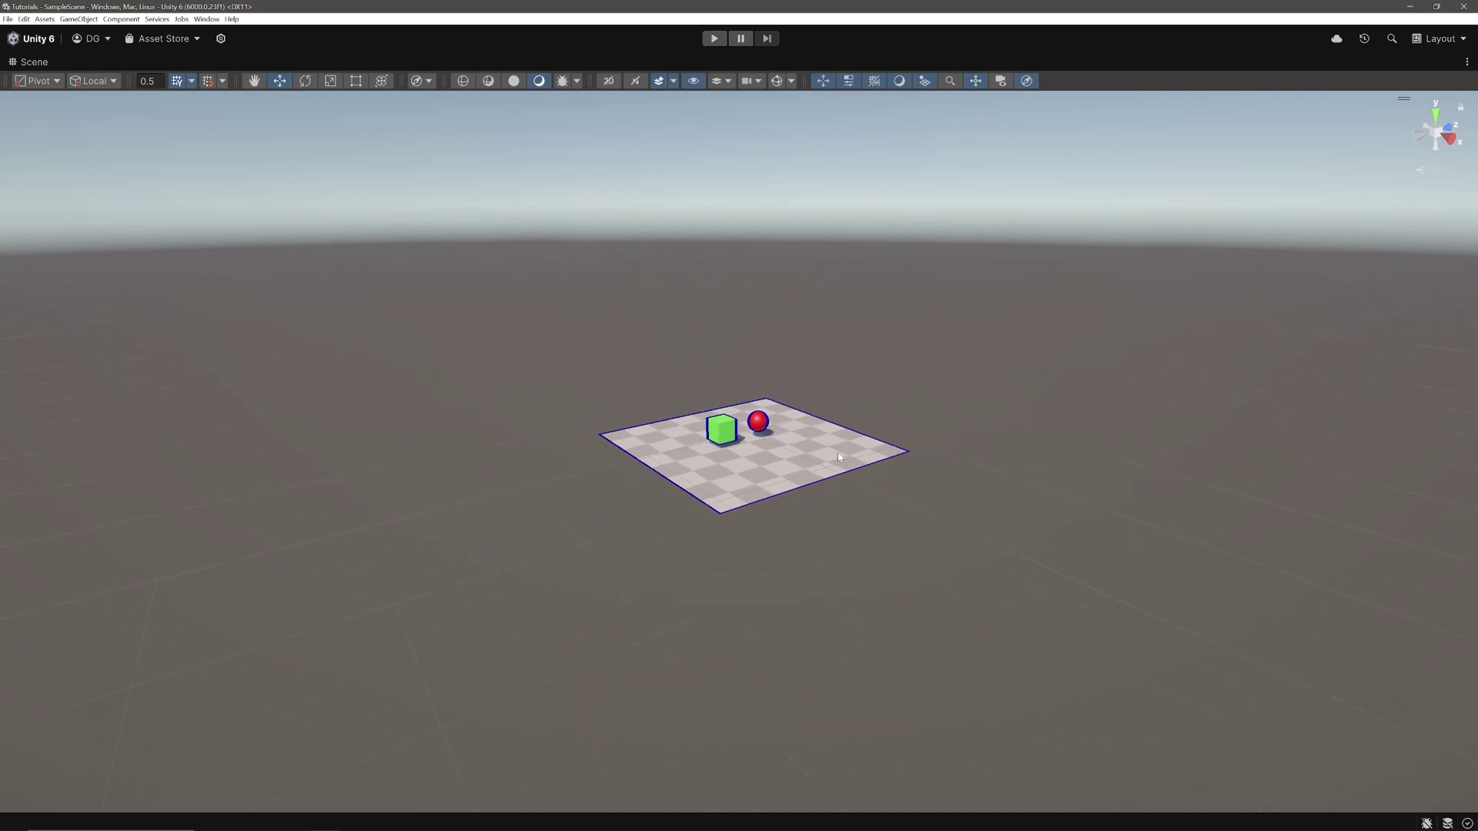
scroll(839, 457, up, 10)
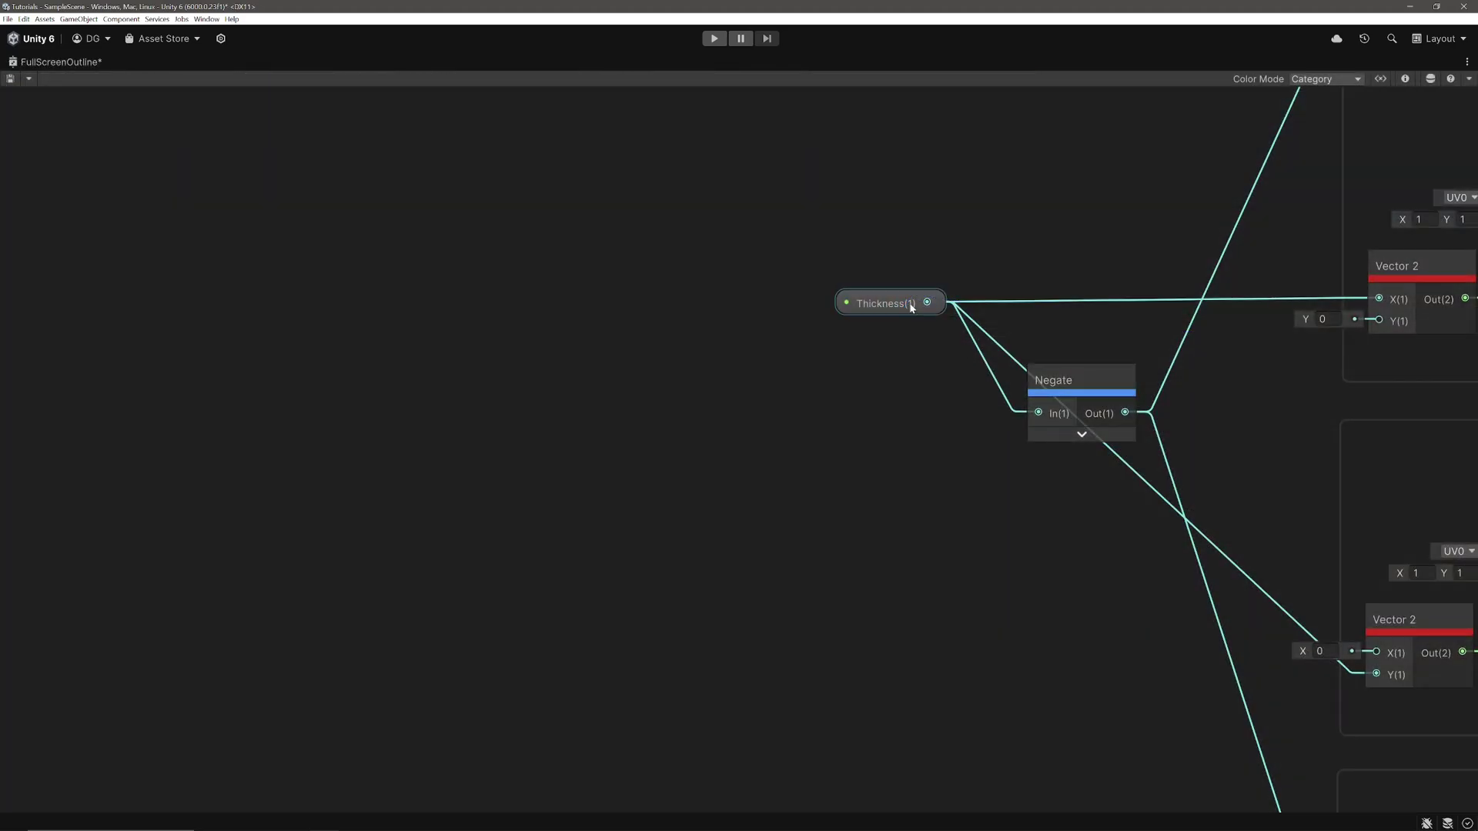
Step: Divide Thickness by a new Scene Depth node using a Divide node
drag(911, 307, 158, 313)
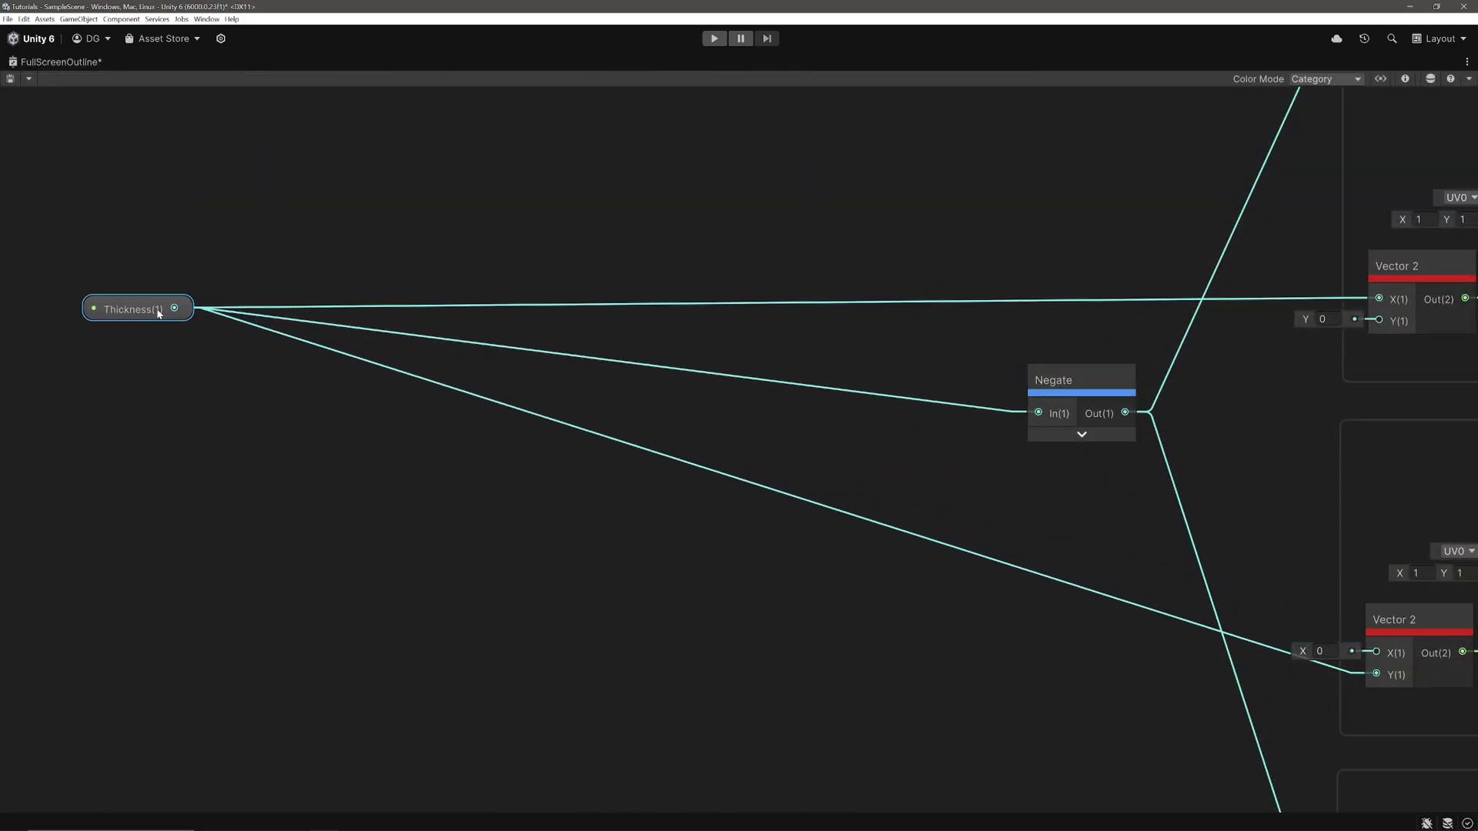
click(140, 443)
key(space)
text(scene)
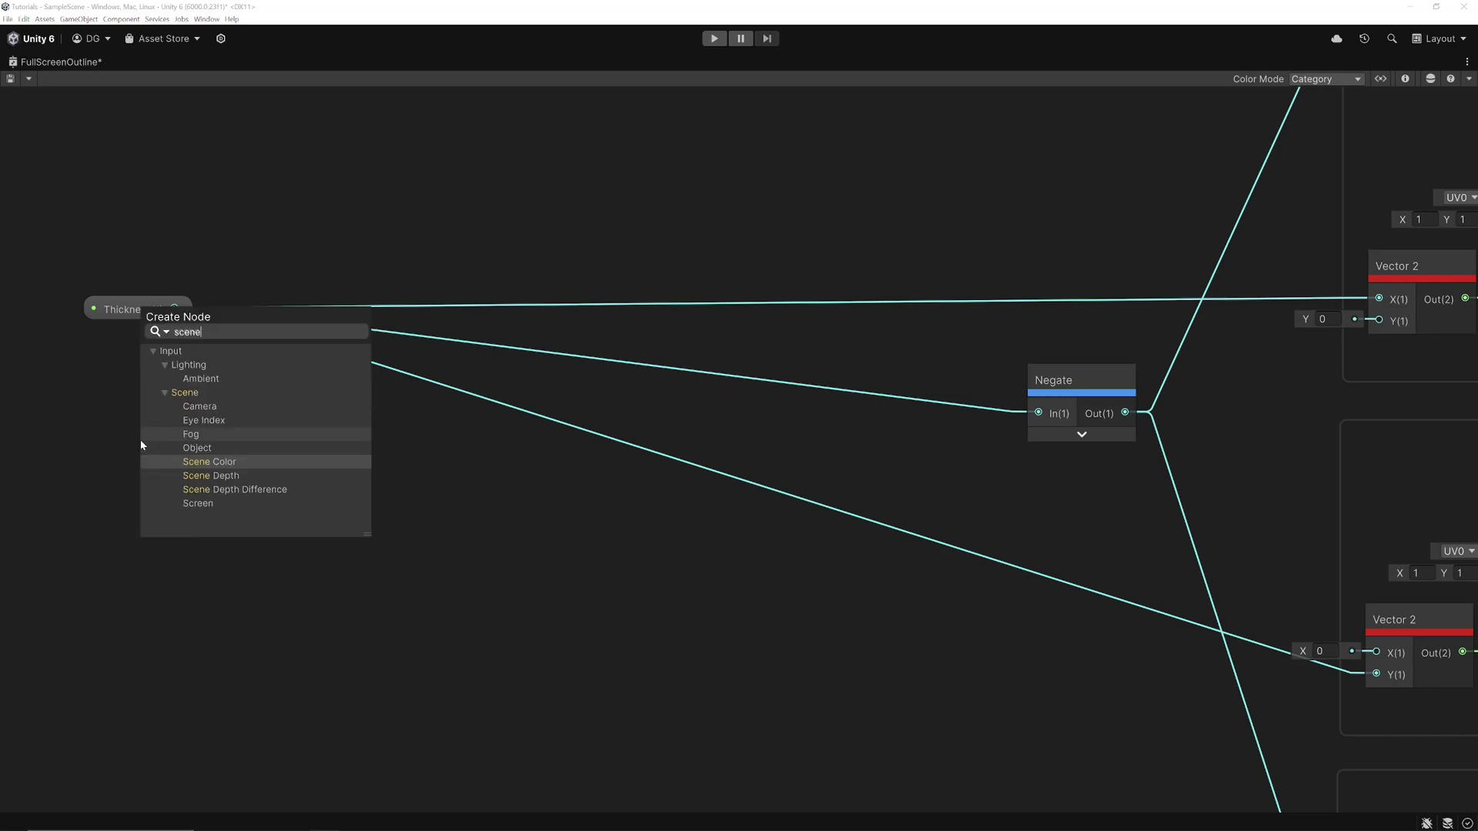
key(Down)
key(Return)
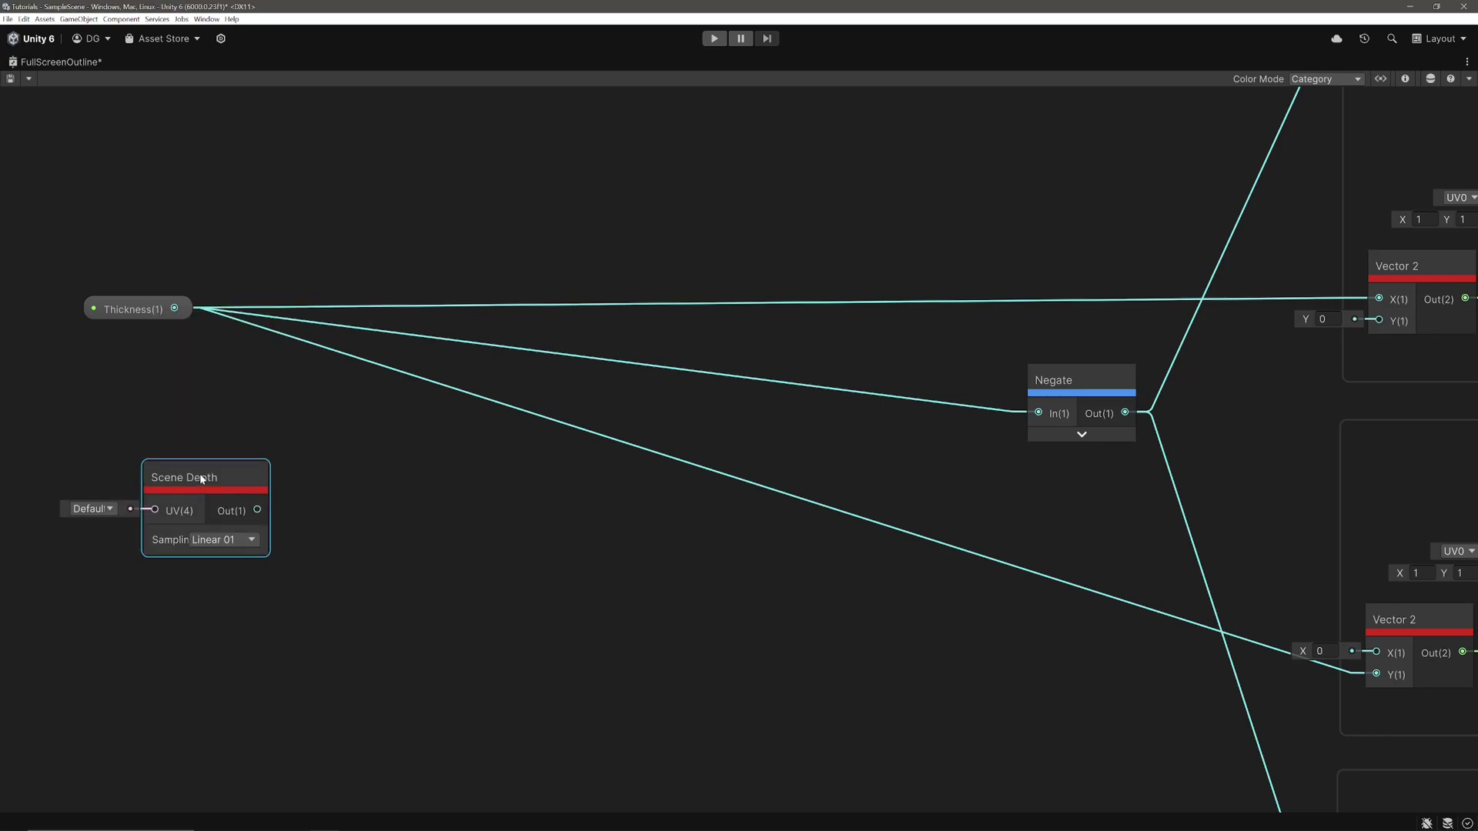
drag(192, 470, 120, 378)
drag(174, 309, 321, 365)
text(divide)
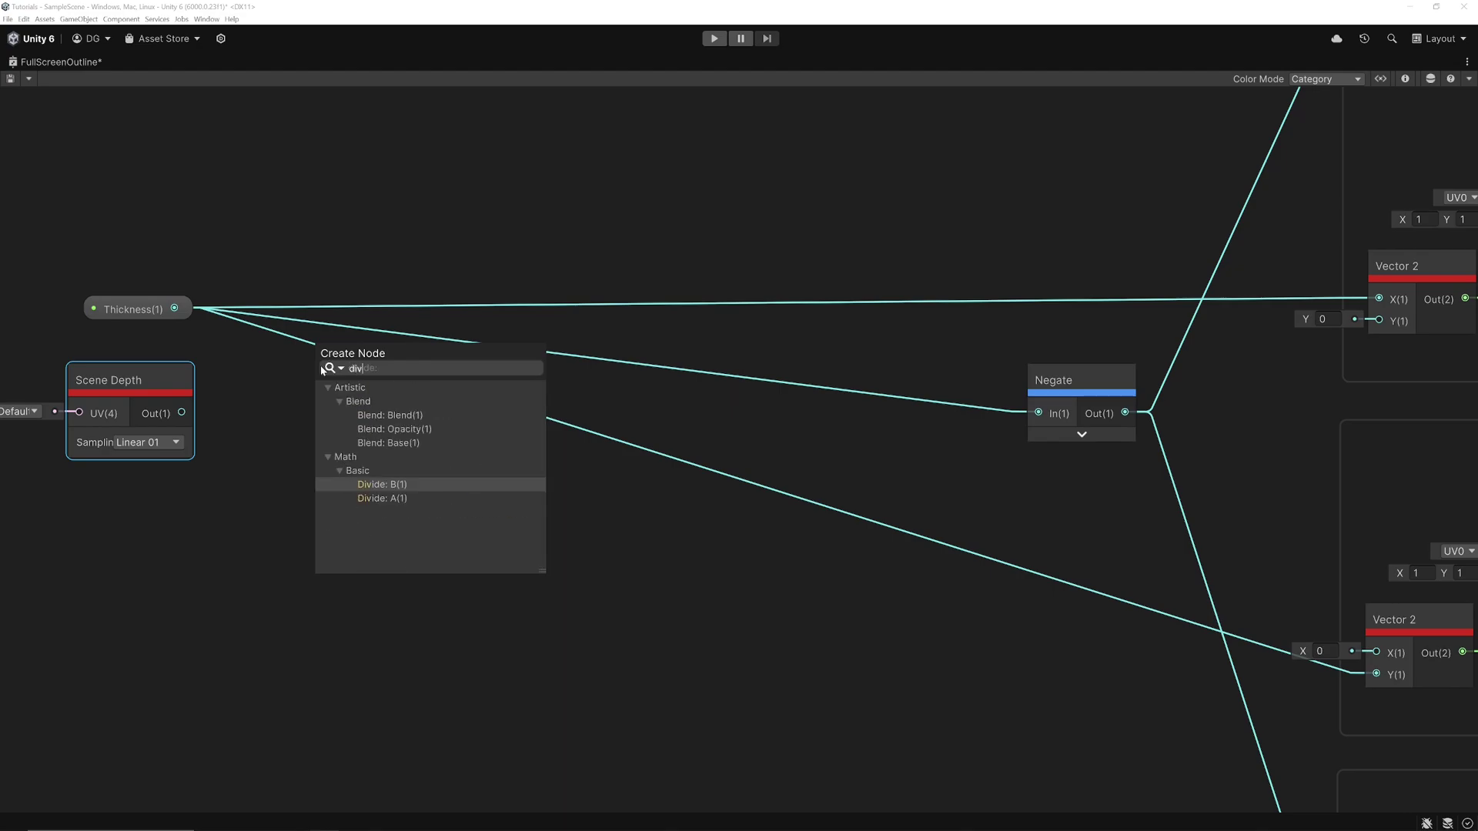
key(Return)
drag(182, 412, 315, 402)
click(395, 430)
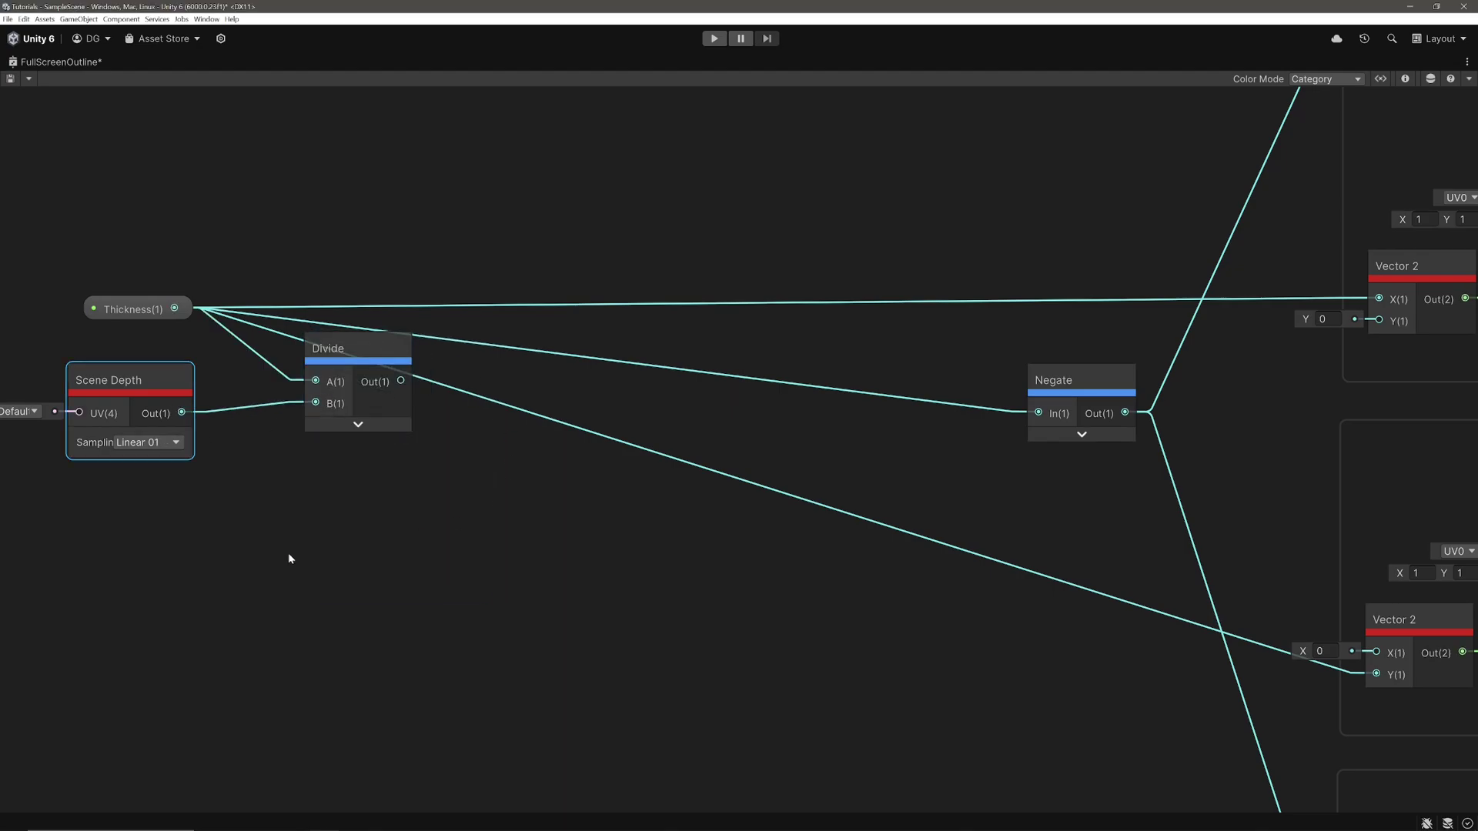
Step: Build a Vector 2 from the Screen node's width and height
key(space)
text(scre)
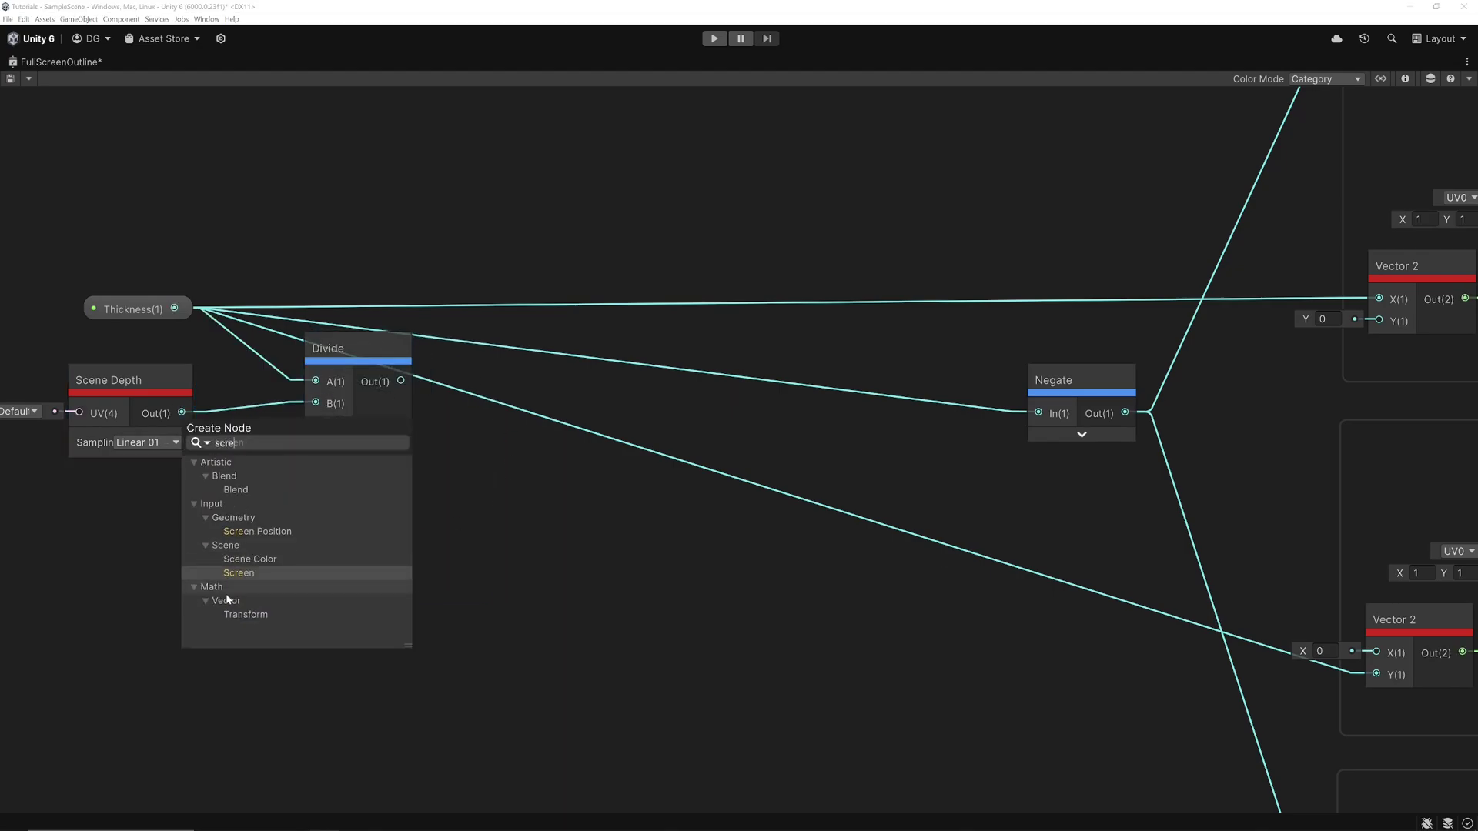
click(256, 574)
mouse_move(223, 589)
mouse_down()
mouse_move(141, 523)
mouse_move(205, 561)
mouse_move(254, 567)
mouse_move(249, 583)
mouse_up()
text(vec)
click(347, 633)
click(275, 528)
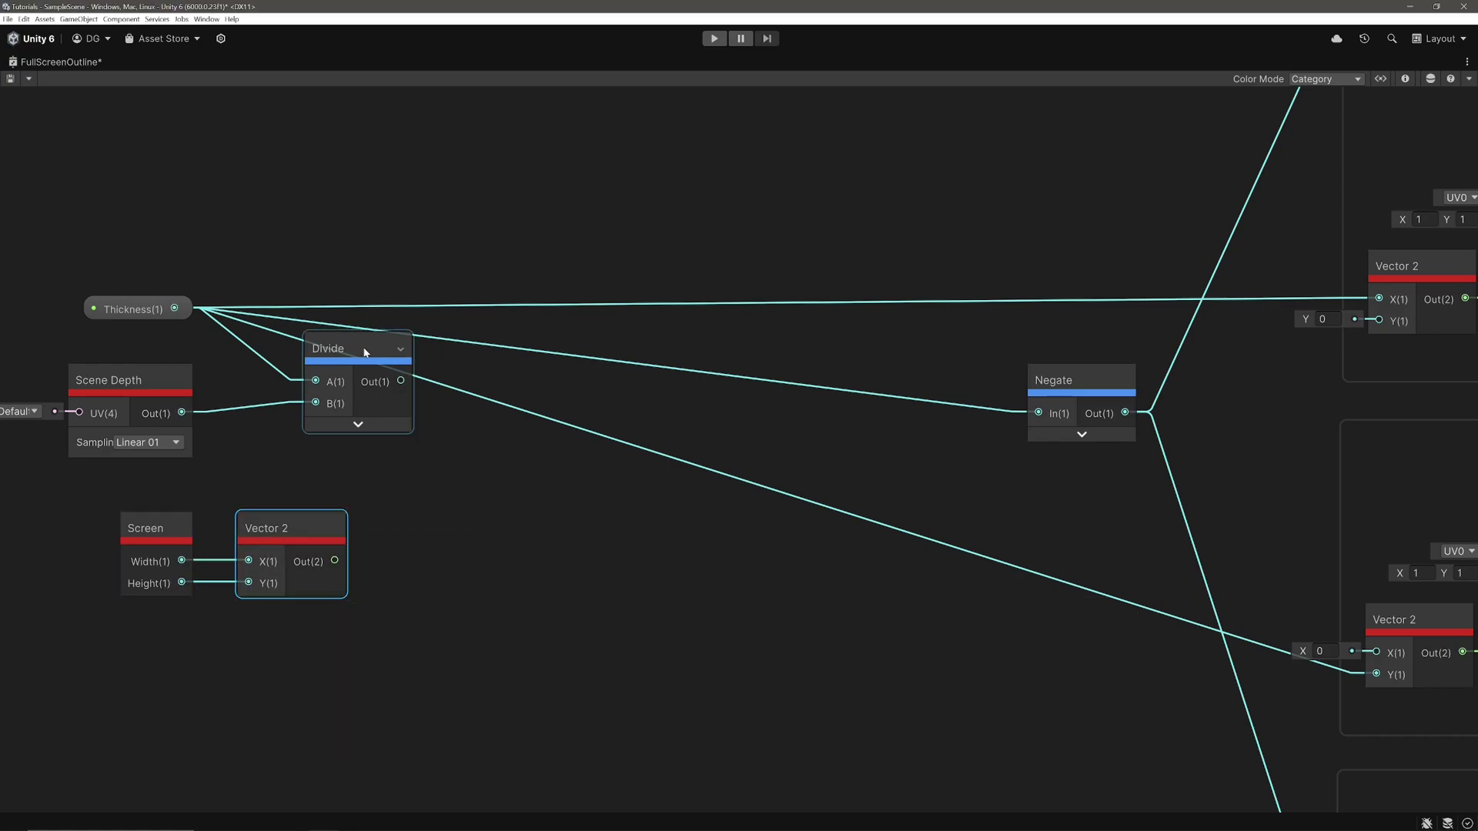
Step: Divide the depth-scaled Thickness by the screen-size Vector 2 in a second Divide node
drag(400, 380, 471, 460)
text(divide)
click(539, 606)
drag(335, 561, 475, 510)
click(555, 537)
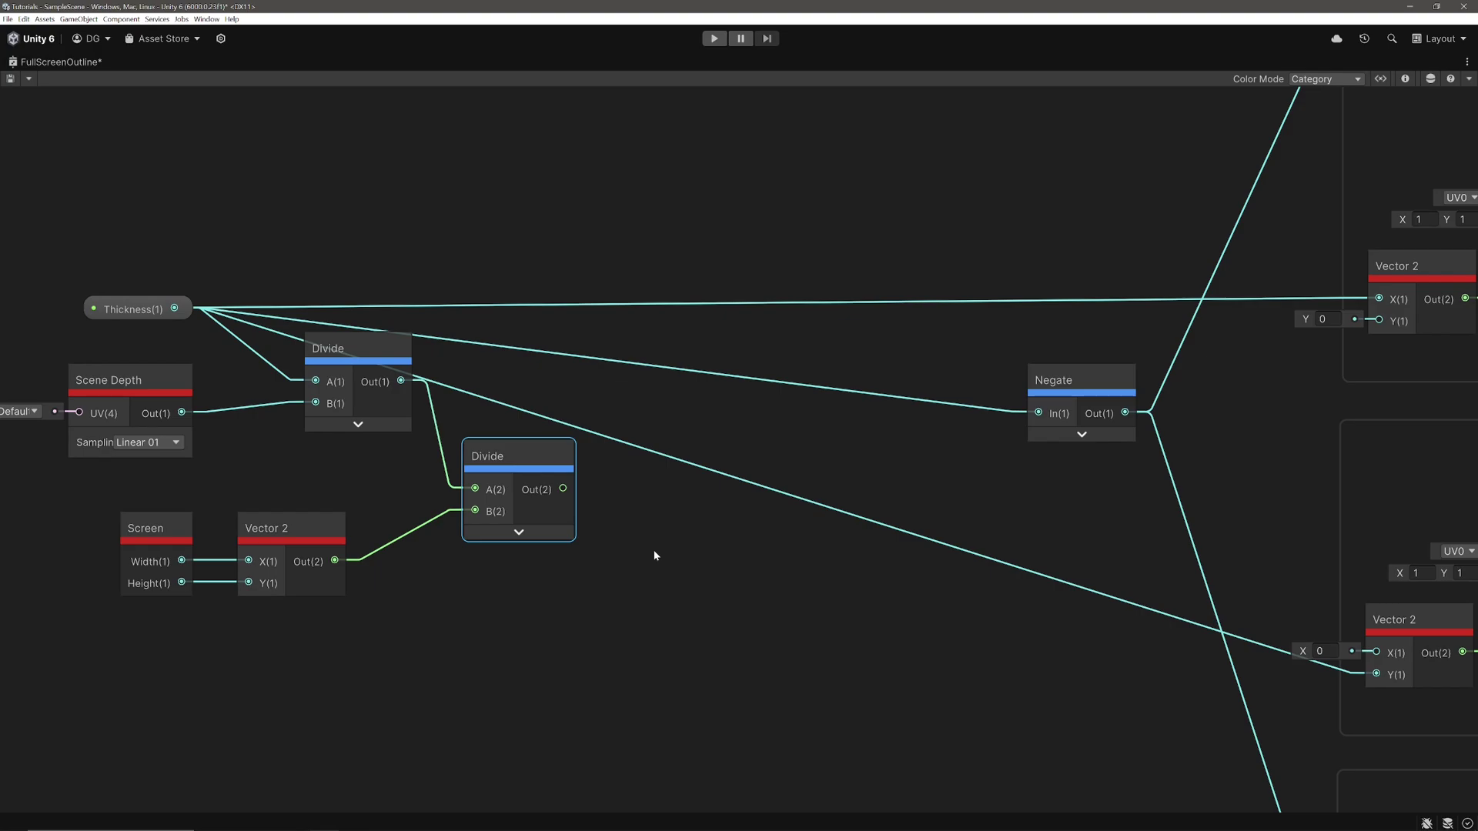
Step: Split the second Divide's output, wiring R into Border Right's X and the Negate node
drag(565, 488, 699, 413)
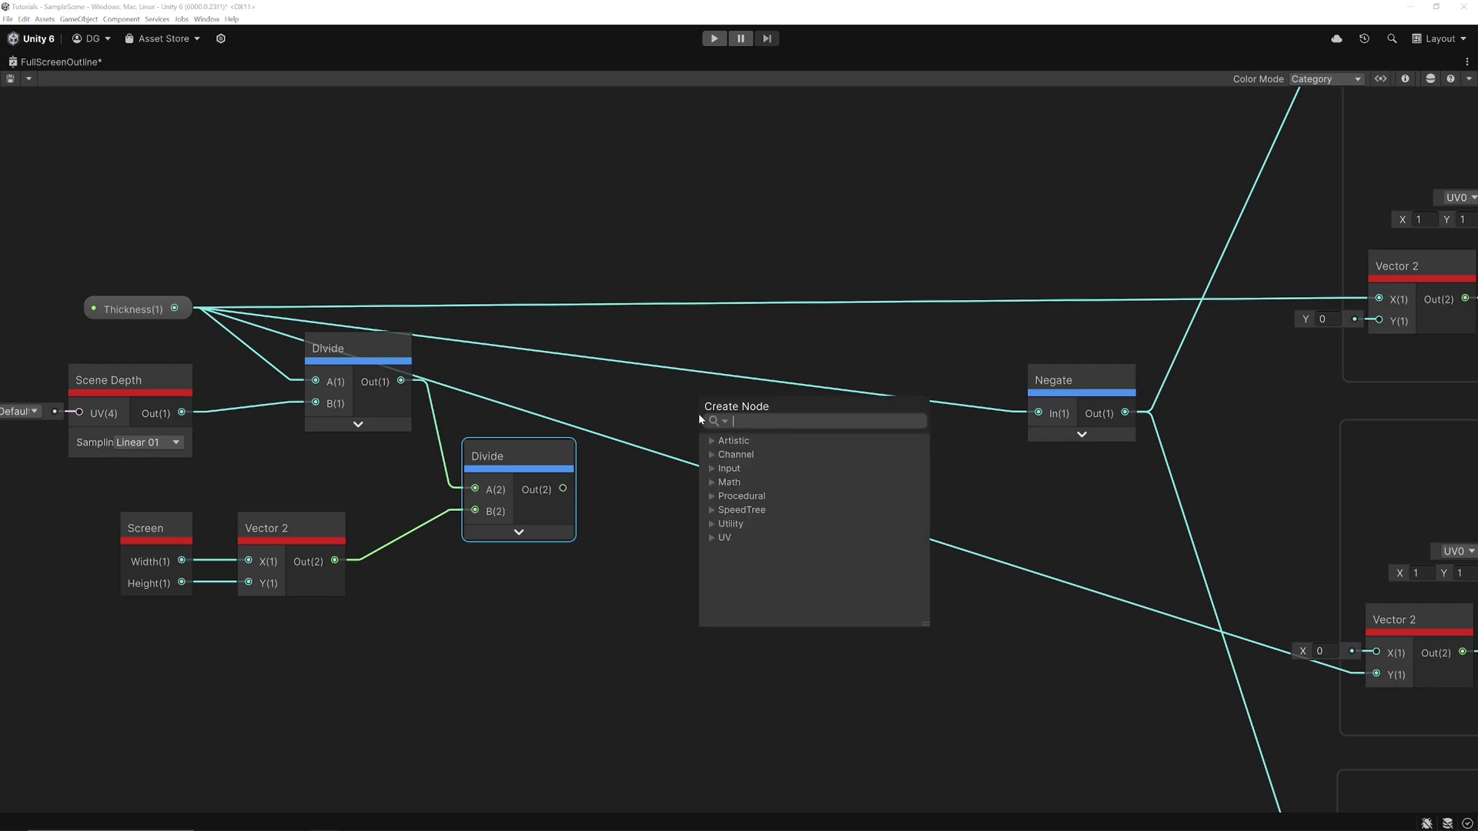
text(split)
key(Return)
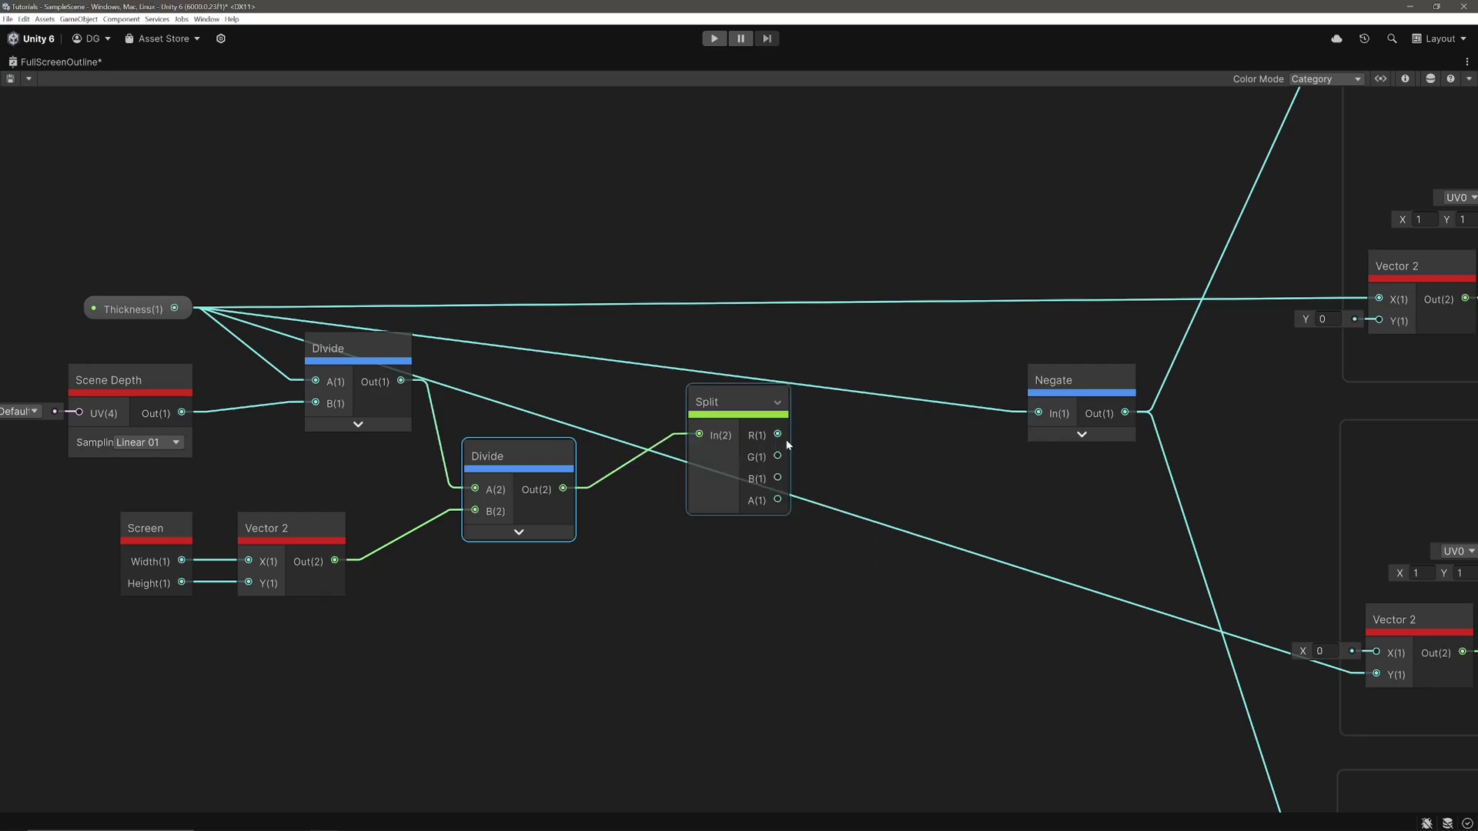
middle_drag(787, 444, 798, 552)
scroll(799, 551, down, 1)
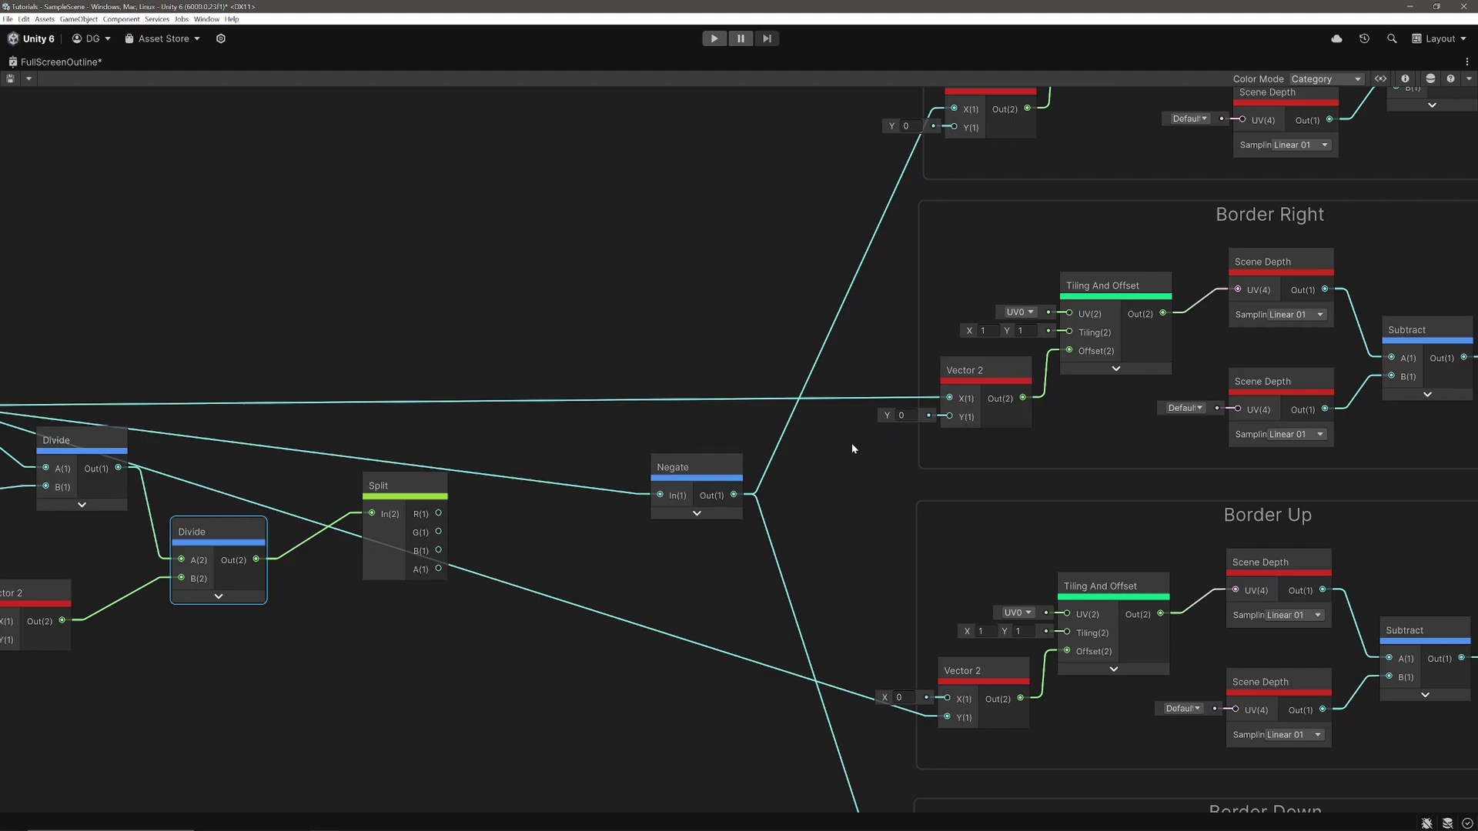
drag(438, 514, 950, 399)
middle_drag(852, 390, 827, 460)
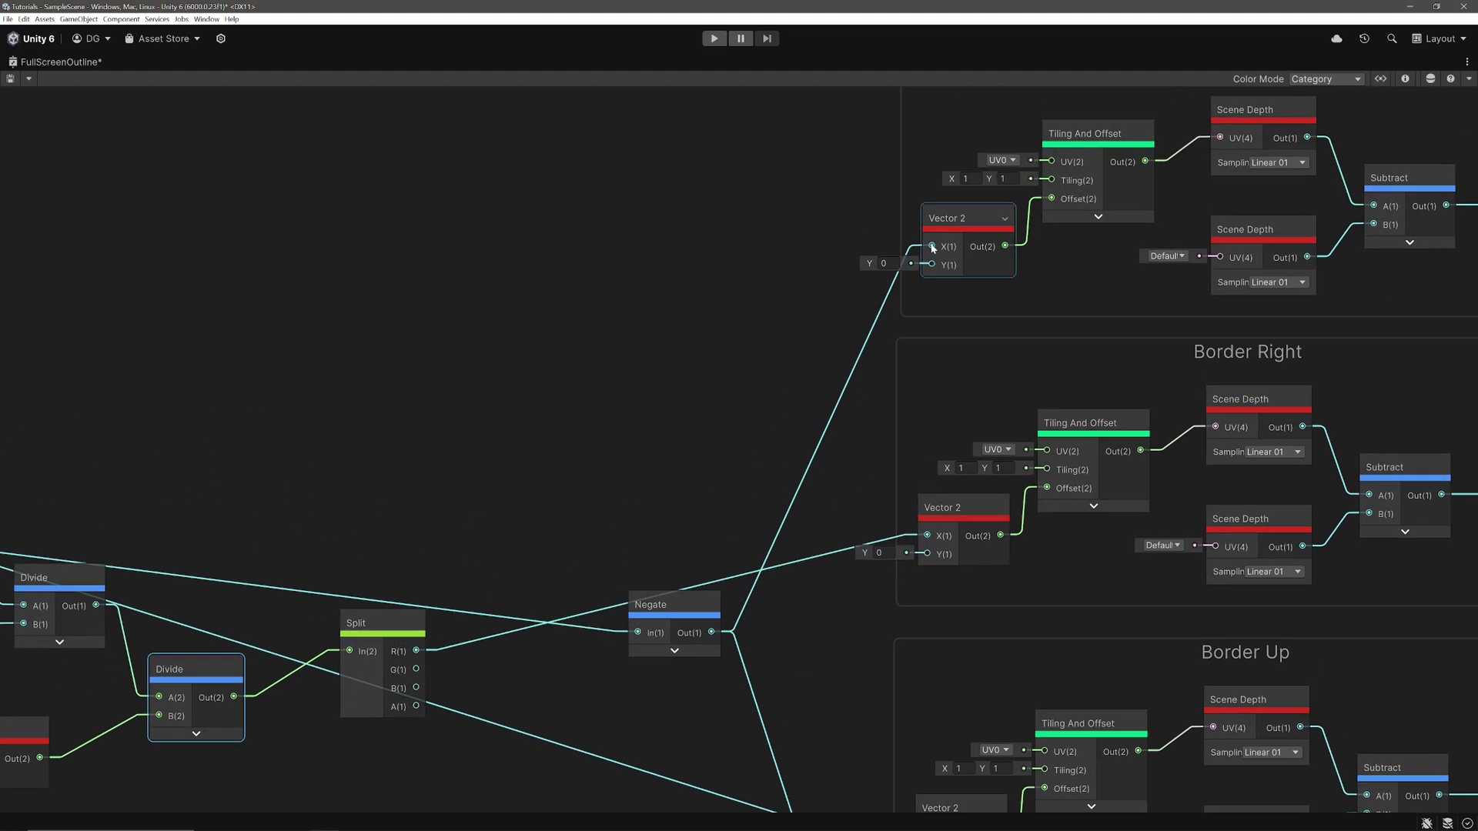
drag(417, 652, 638, 633)
middle_drag(623, 689, 623, 438)
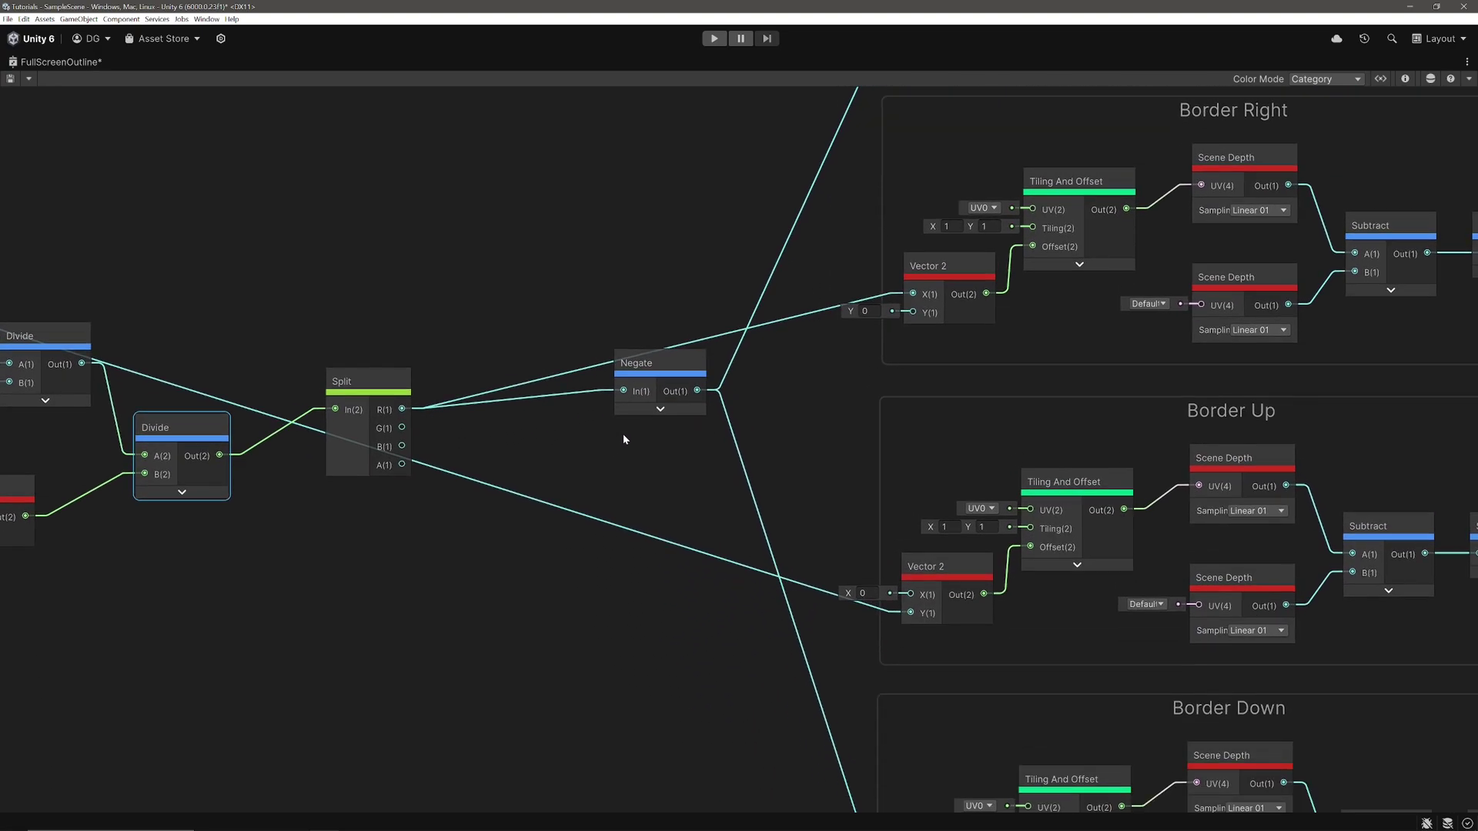
Step: Wire Split's G into Border Up's Y and a new Negate node
drag(402, 428, 911, 614)
click(834, 660)
middle_drag(834, 660, 819, 499)
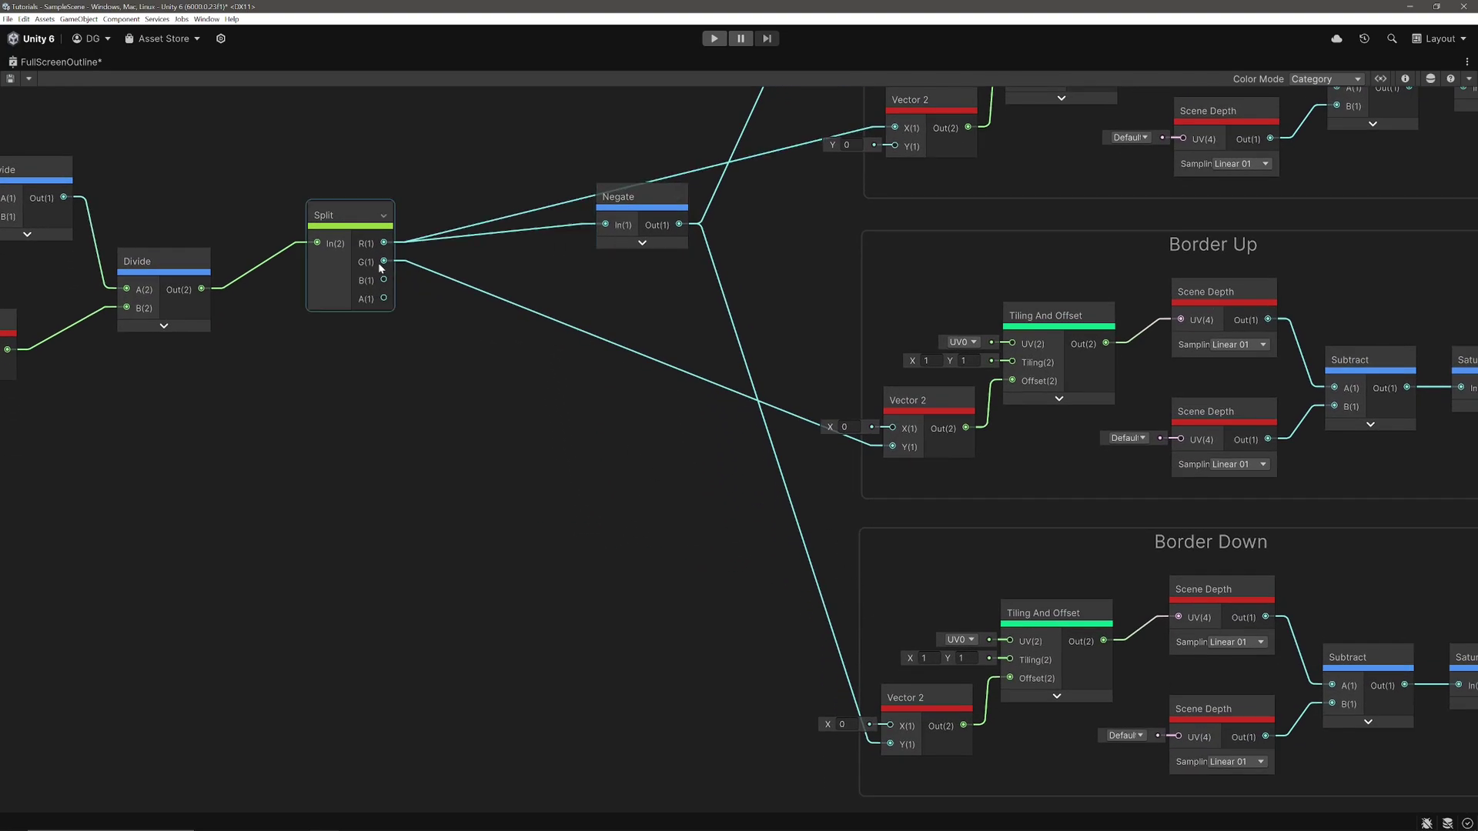
drag(383, 261, 893, 653)
text(negate)
key(Return)
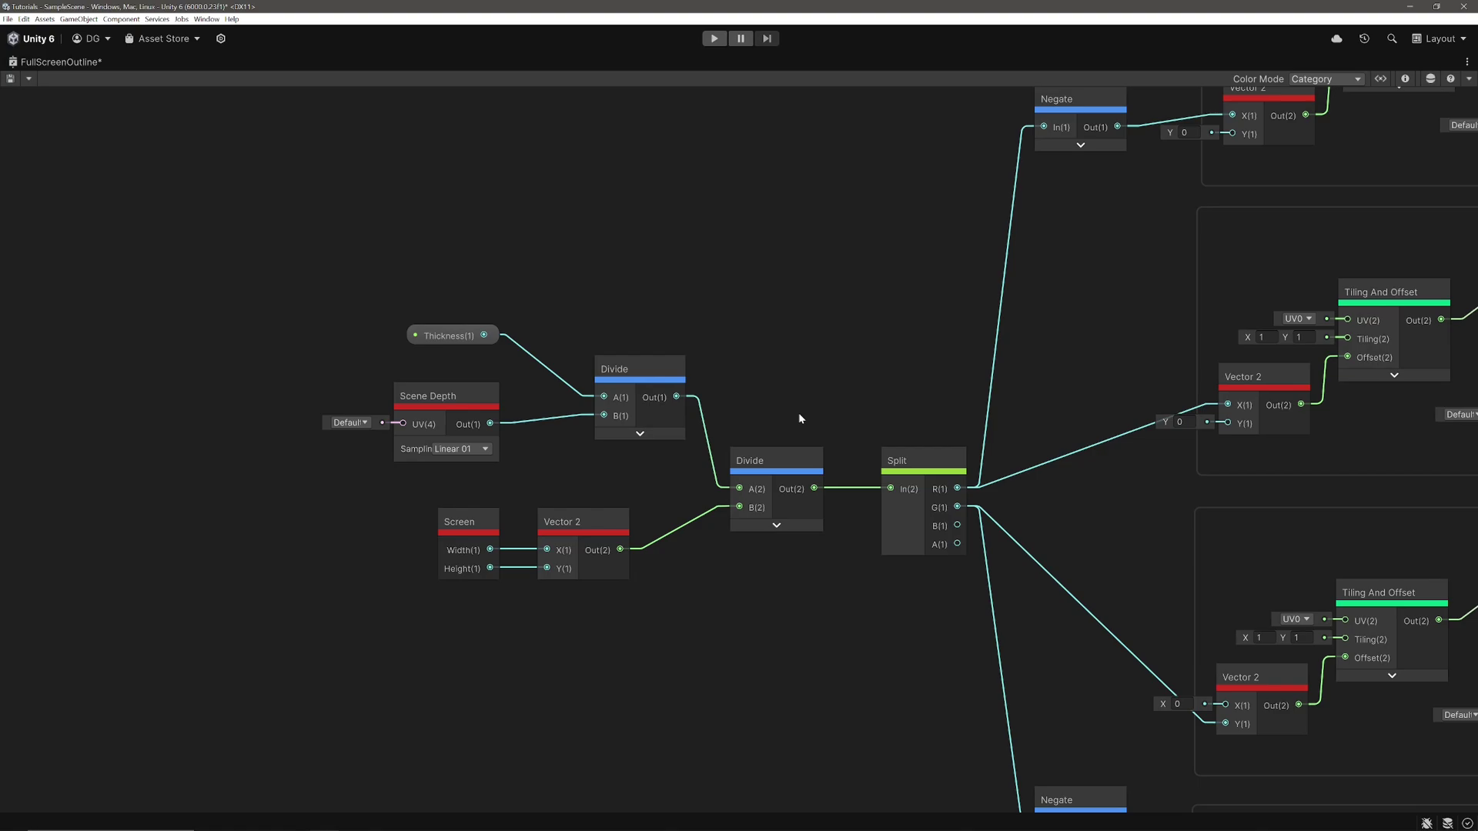
Step: Set the Thickness property's maximum to 1 in the Graph Inspector and save the shader graph
click(454, 335)
click(1379, 79)
click(1407, 79)
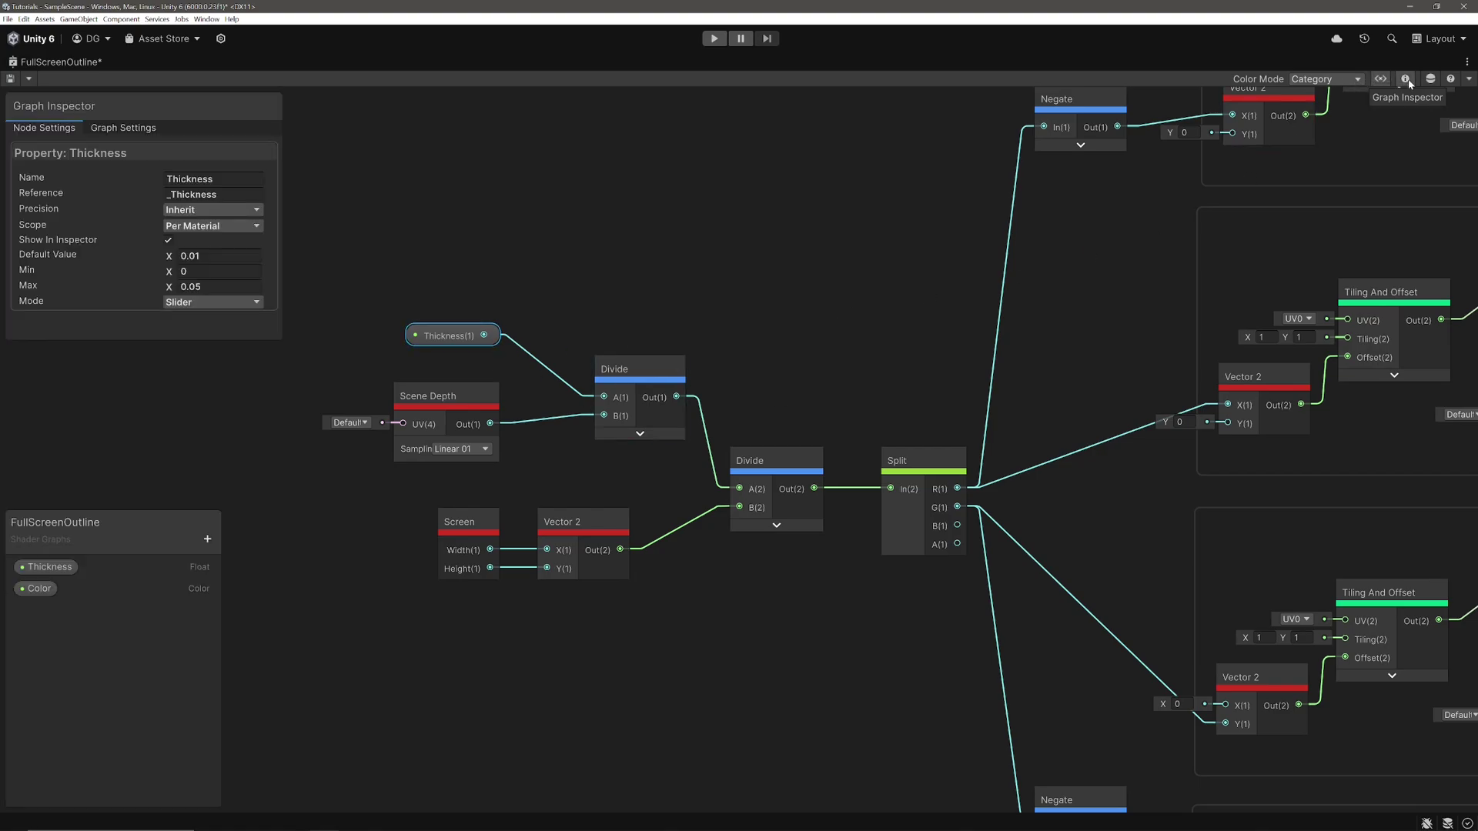
click(243, 286)
text(1)
click(10, 79)
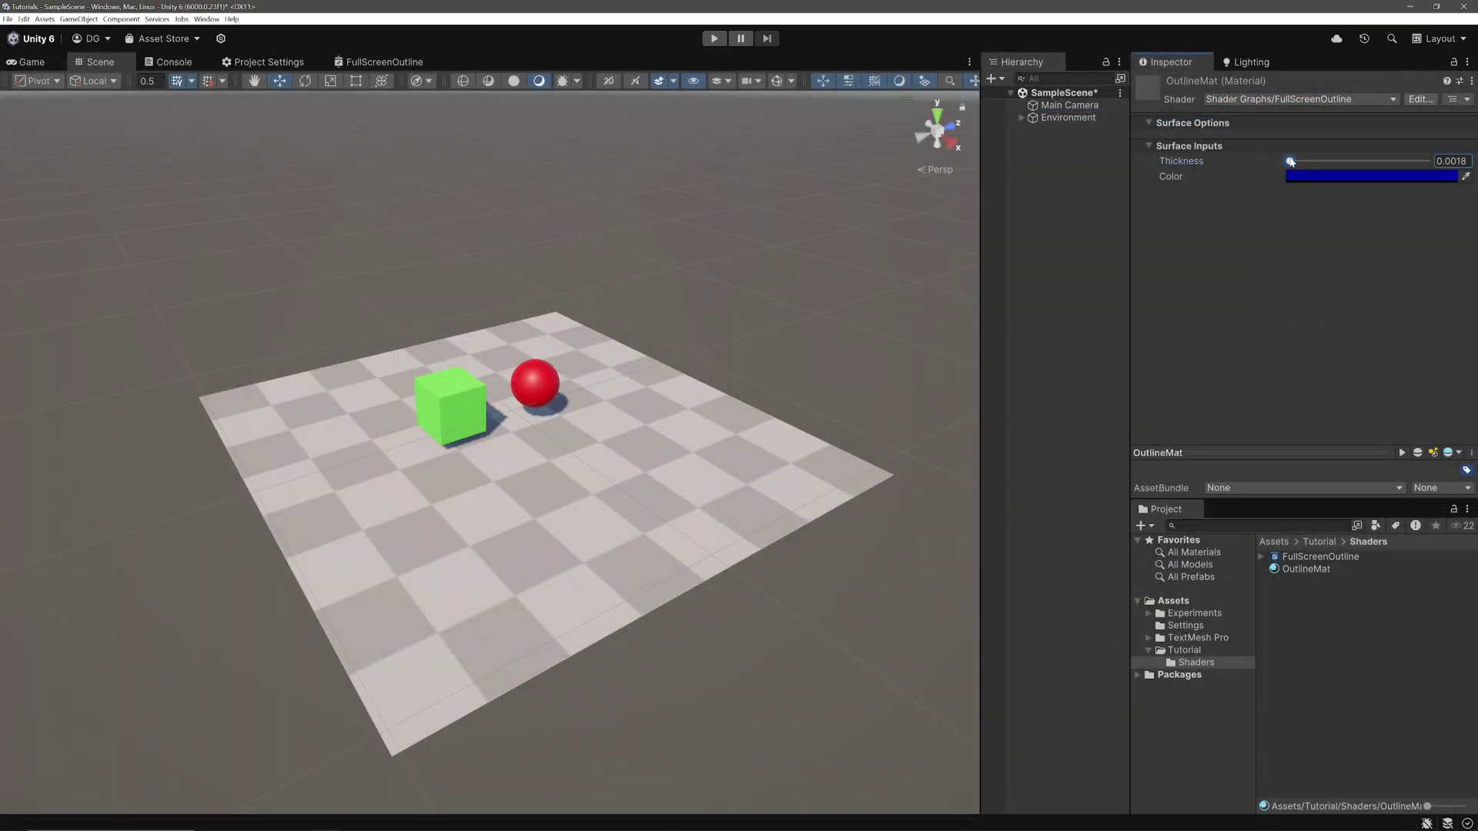
Step: Raise OutlineMat's Thickness to 0.474 so the blue outlines show clearly
drag(1290, 161, 1354, 159)
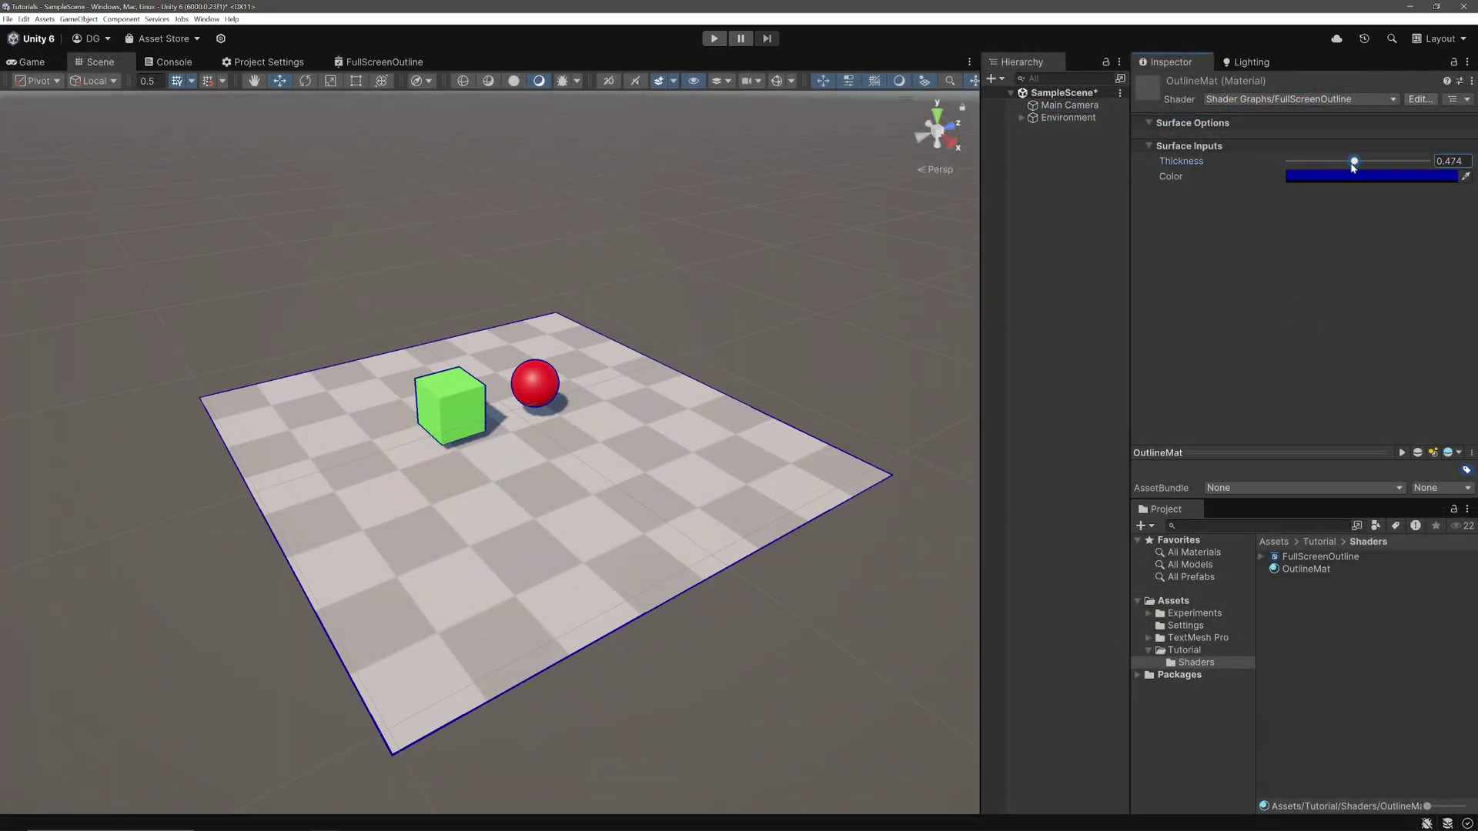
scroll(551, 423, down, 5)
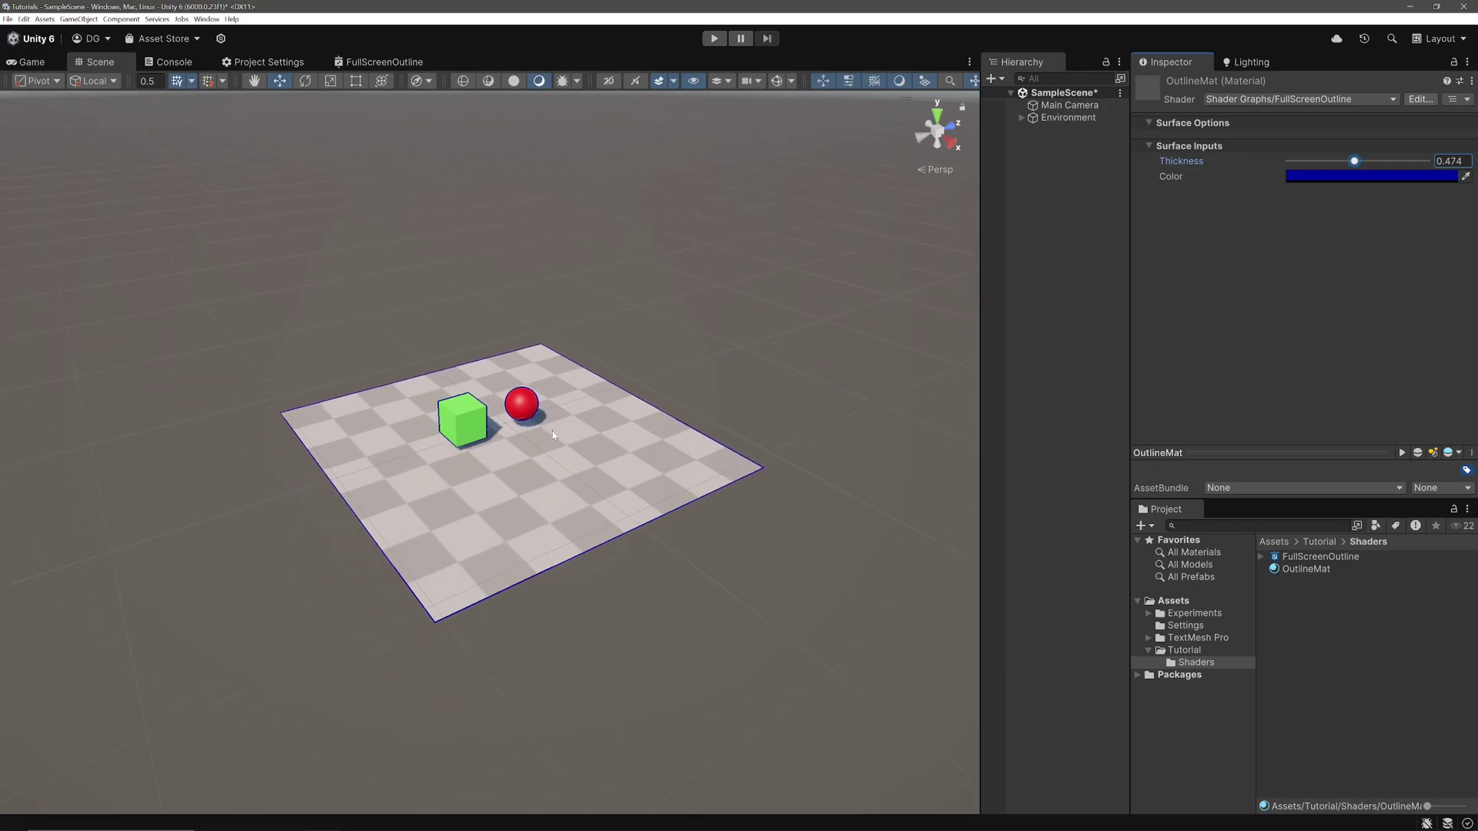
scroll(551, 434, up, 8)
scroll(551, 436, up, 1)
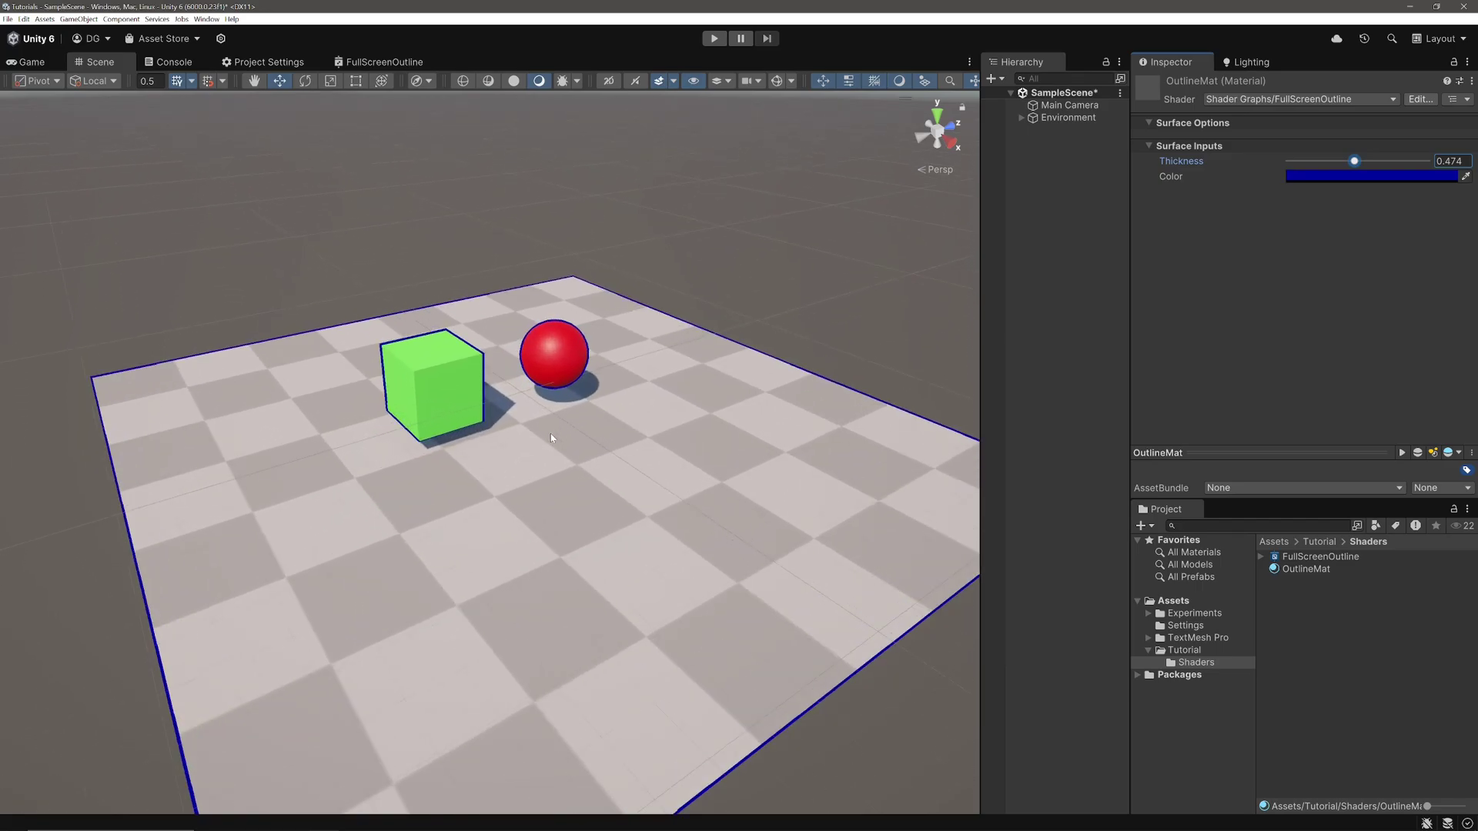
Step: Add a Cylinder raised above the plane, then view the outlined objects from beneath
right_click(1061, 149)
mouse_move(1133, 347)
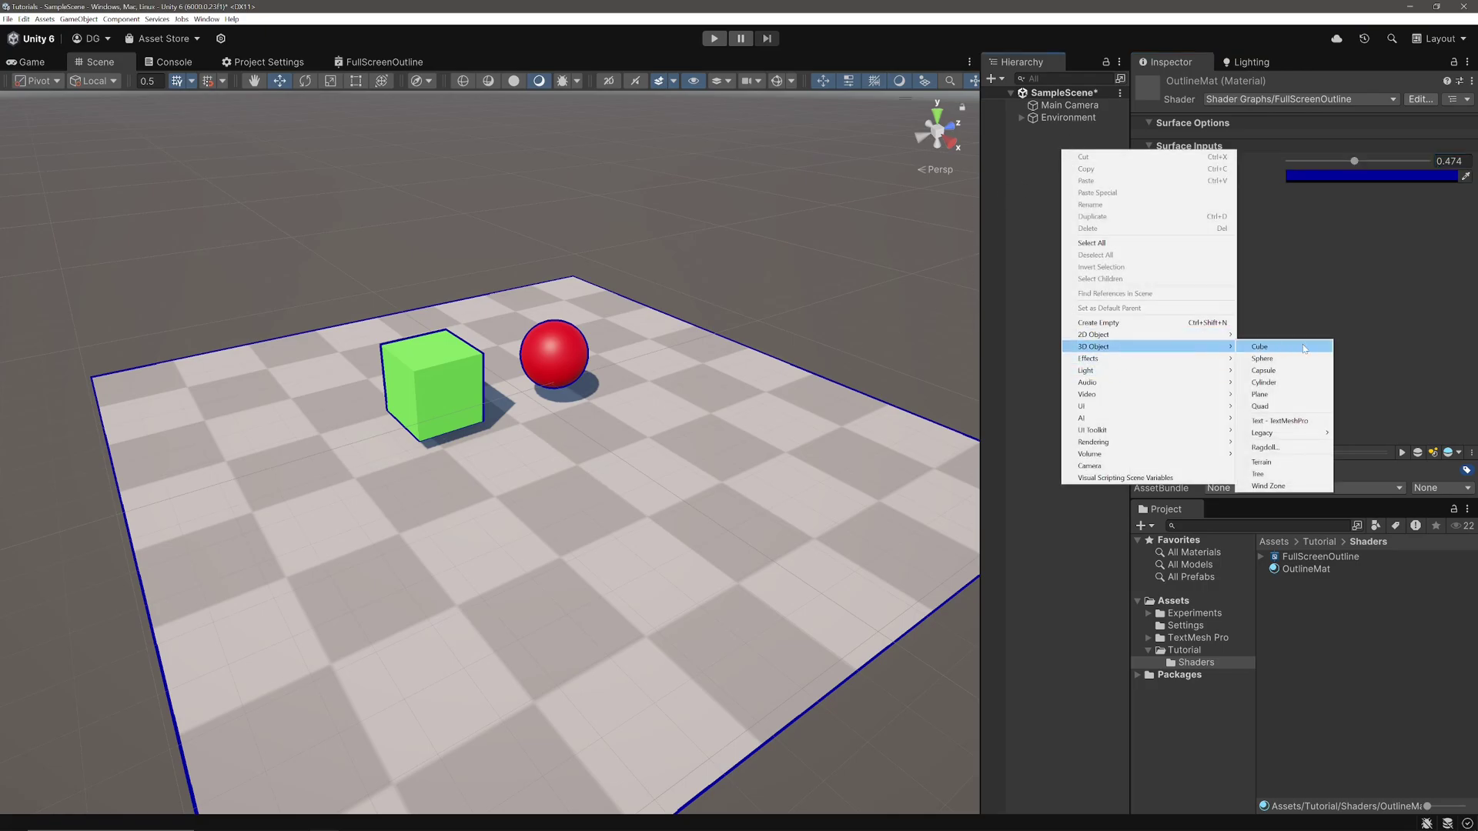
click(1270, 383)
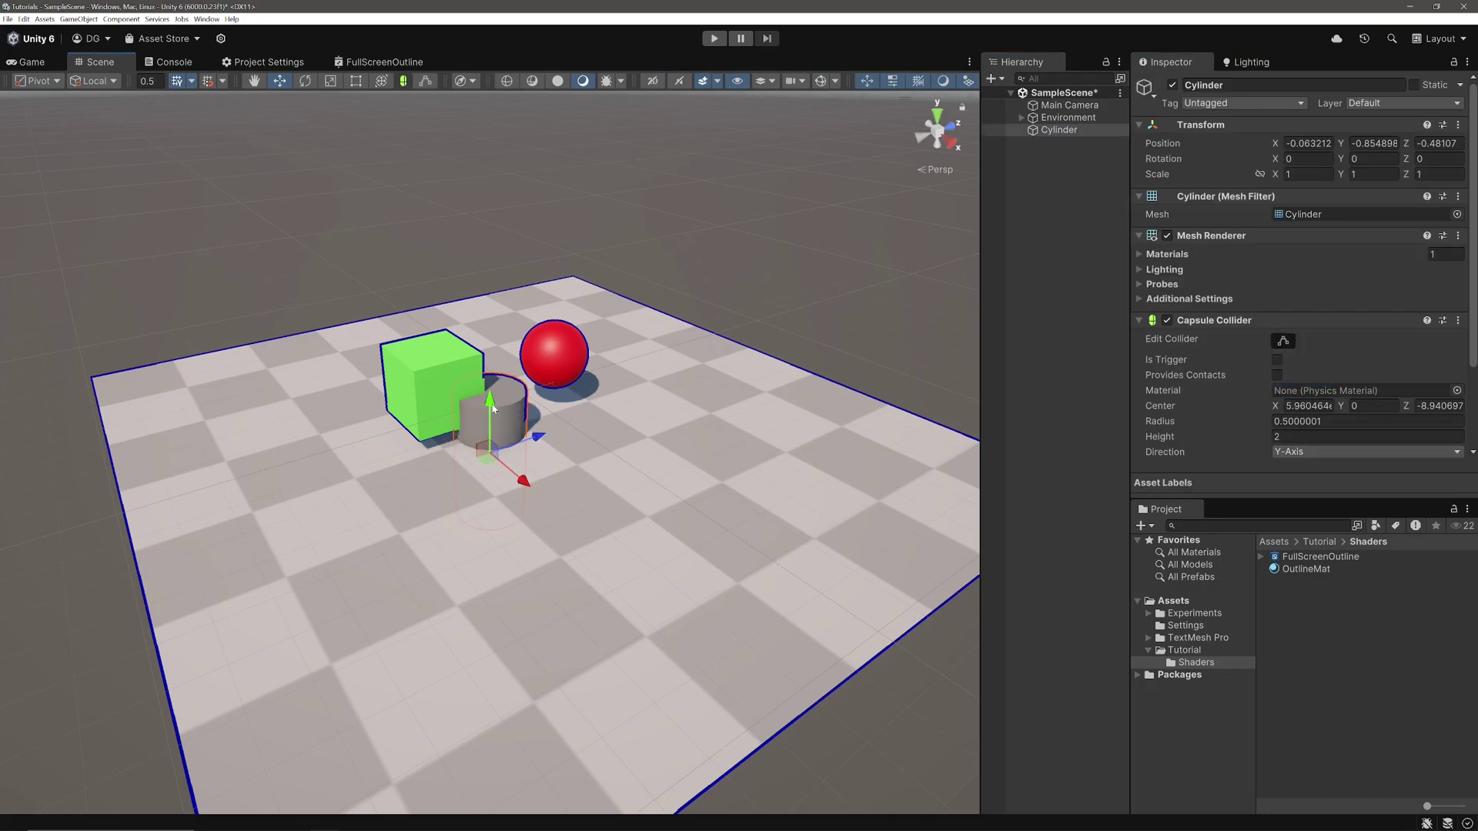
drag(494, 409, 493, 223)
click(782, 301)
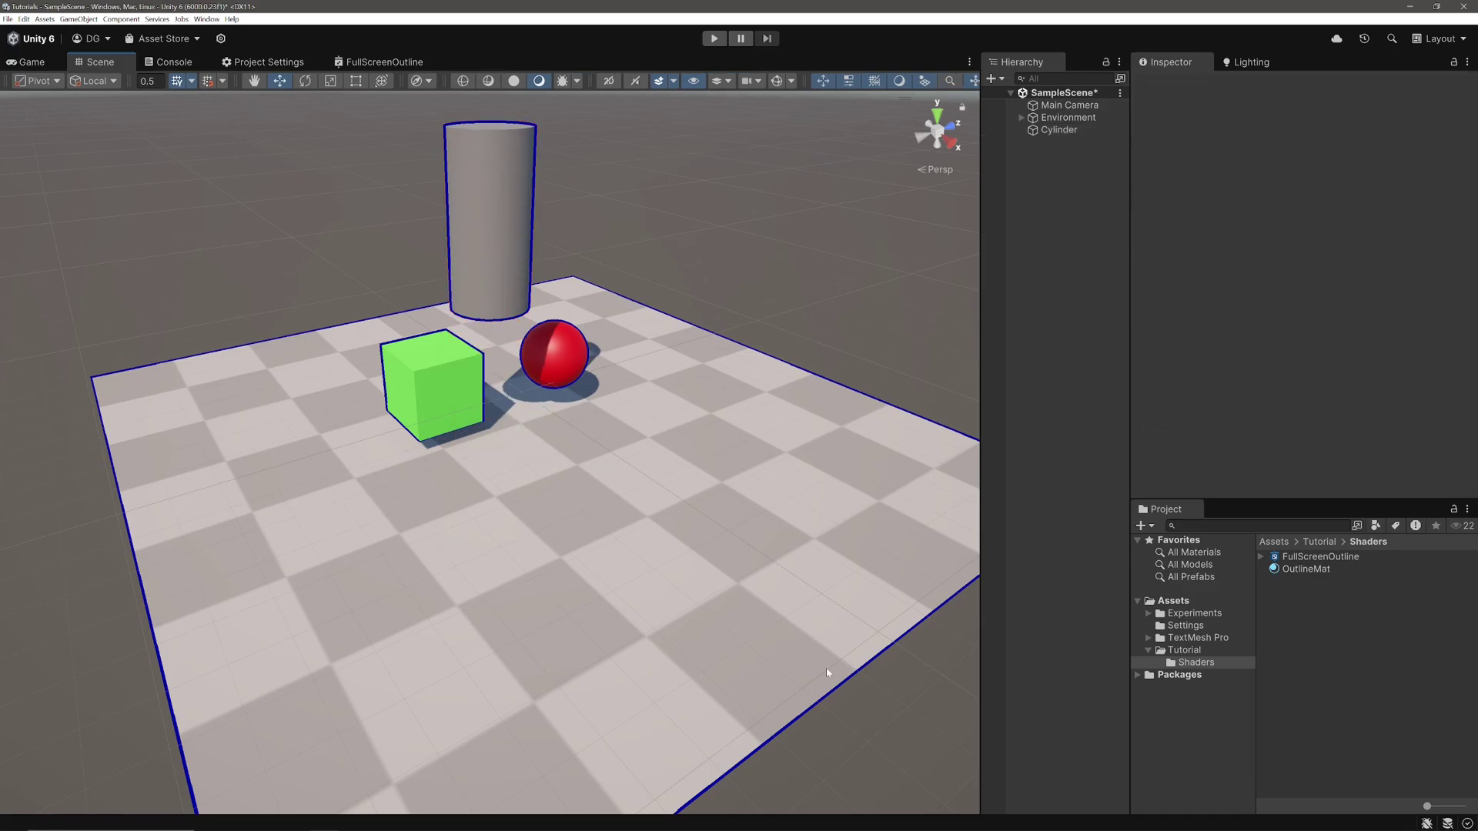
alt+drag(826, 672, 834, 224)
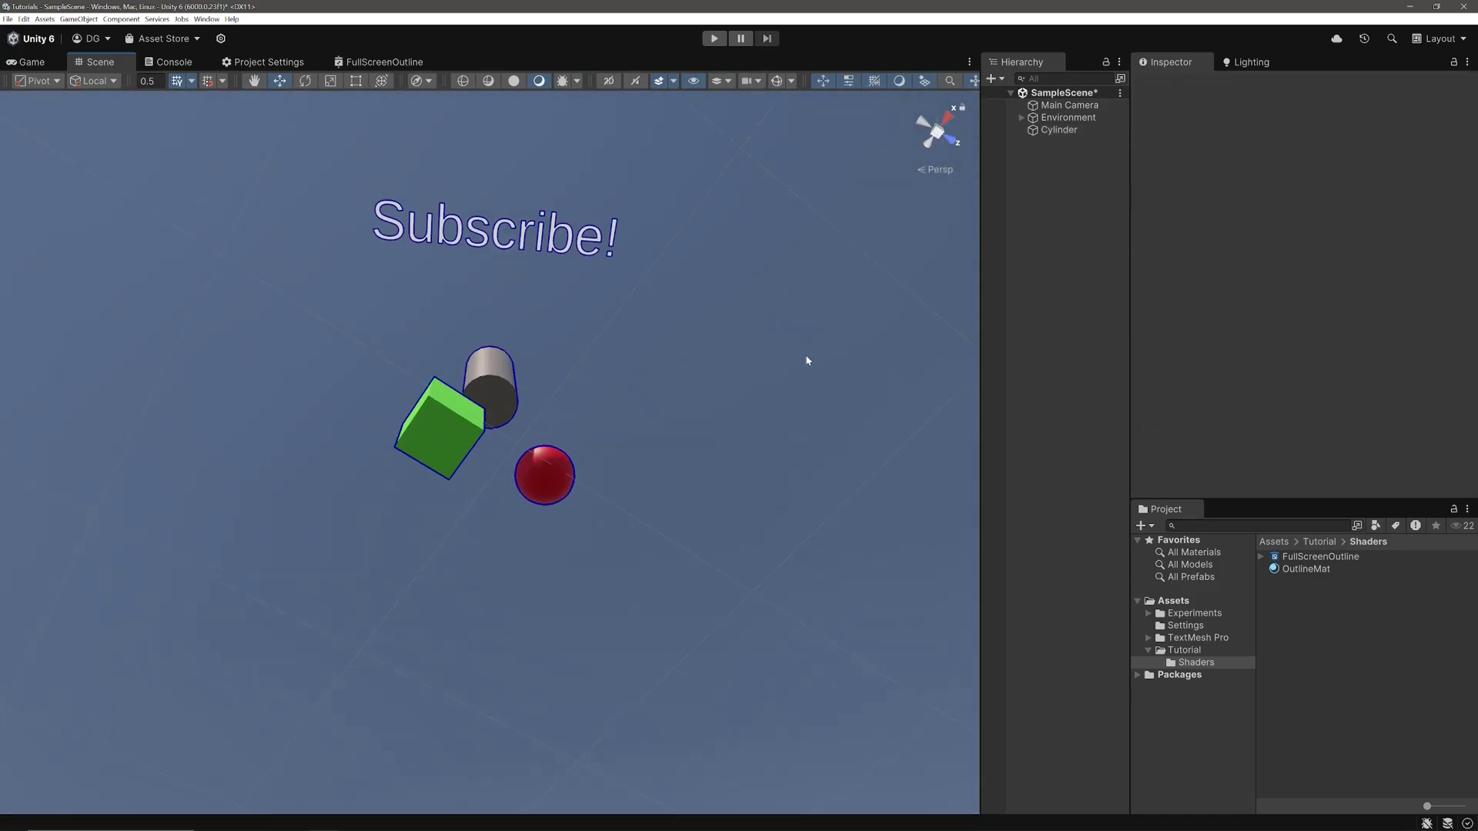